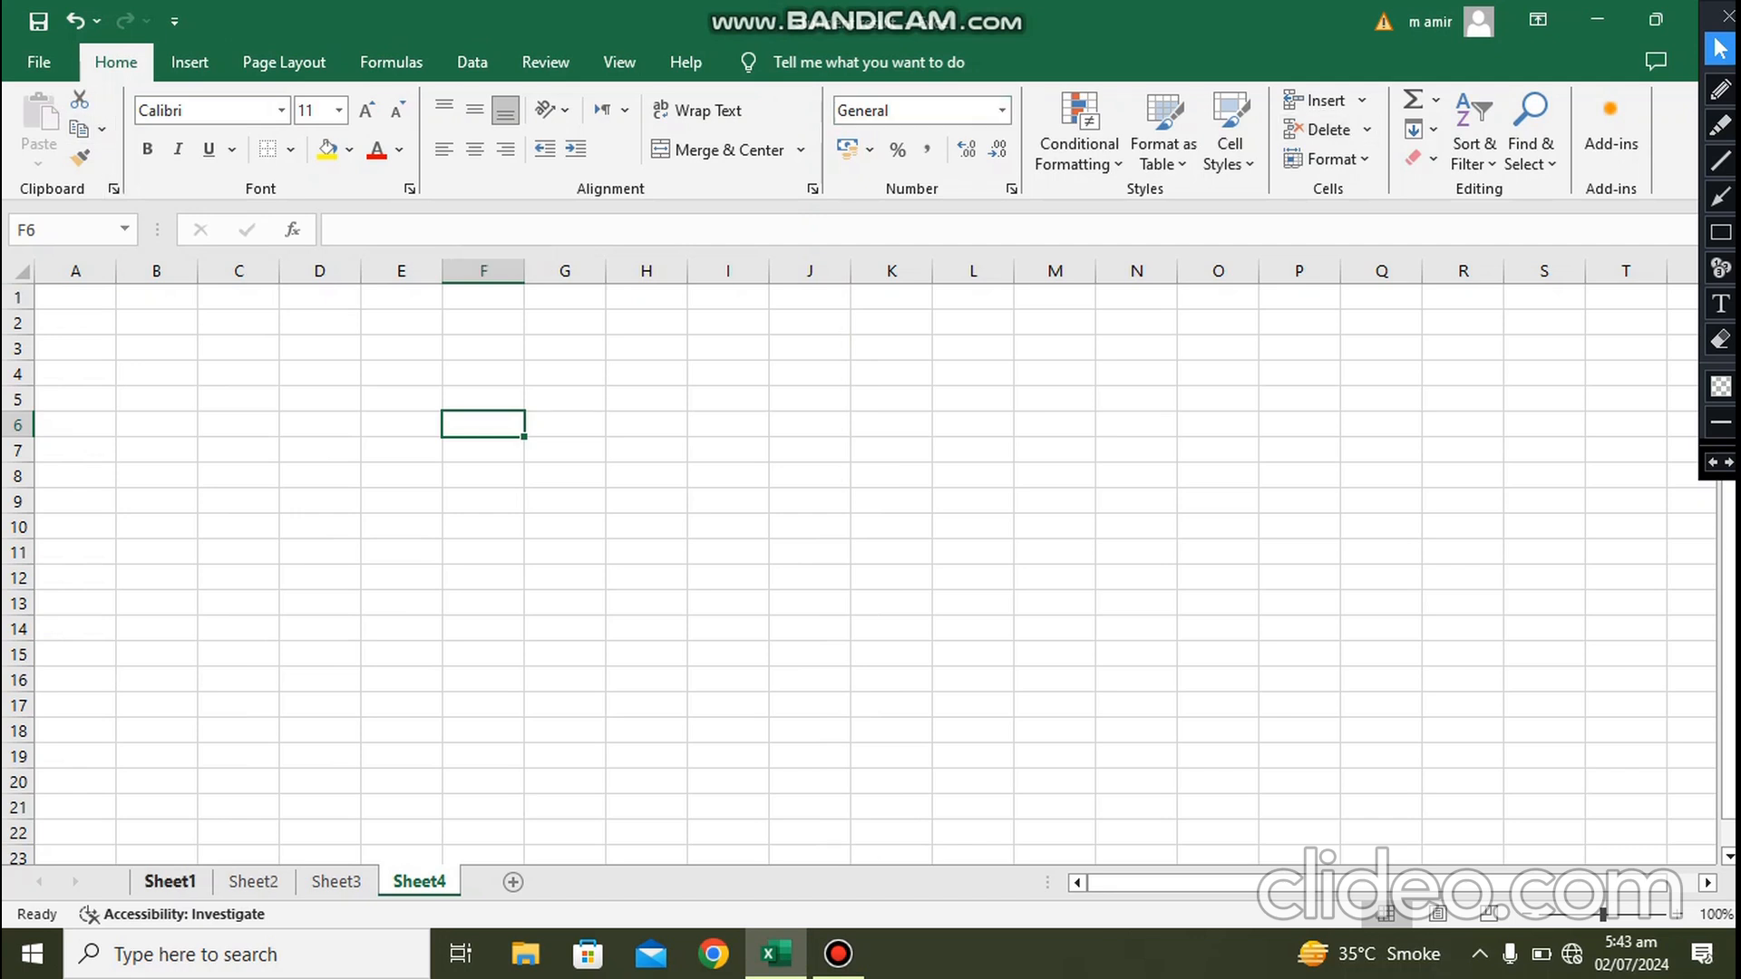
- Open Sheet1 and examine the student marks table with its empty total marks, percentage and result columns
{"action": "left_click", "coordinate": [169, 881]}
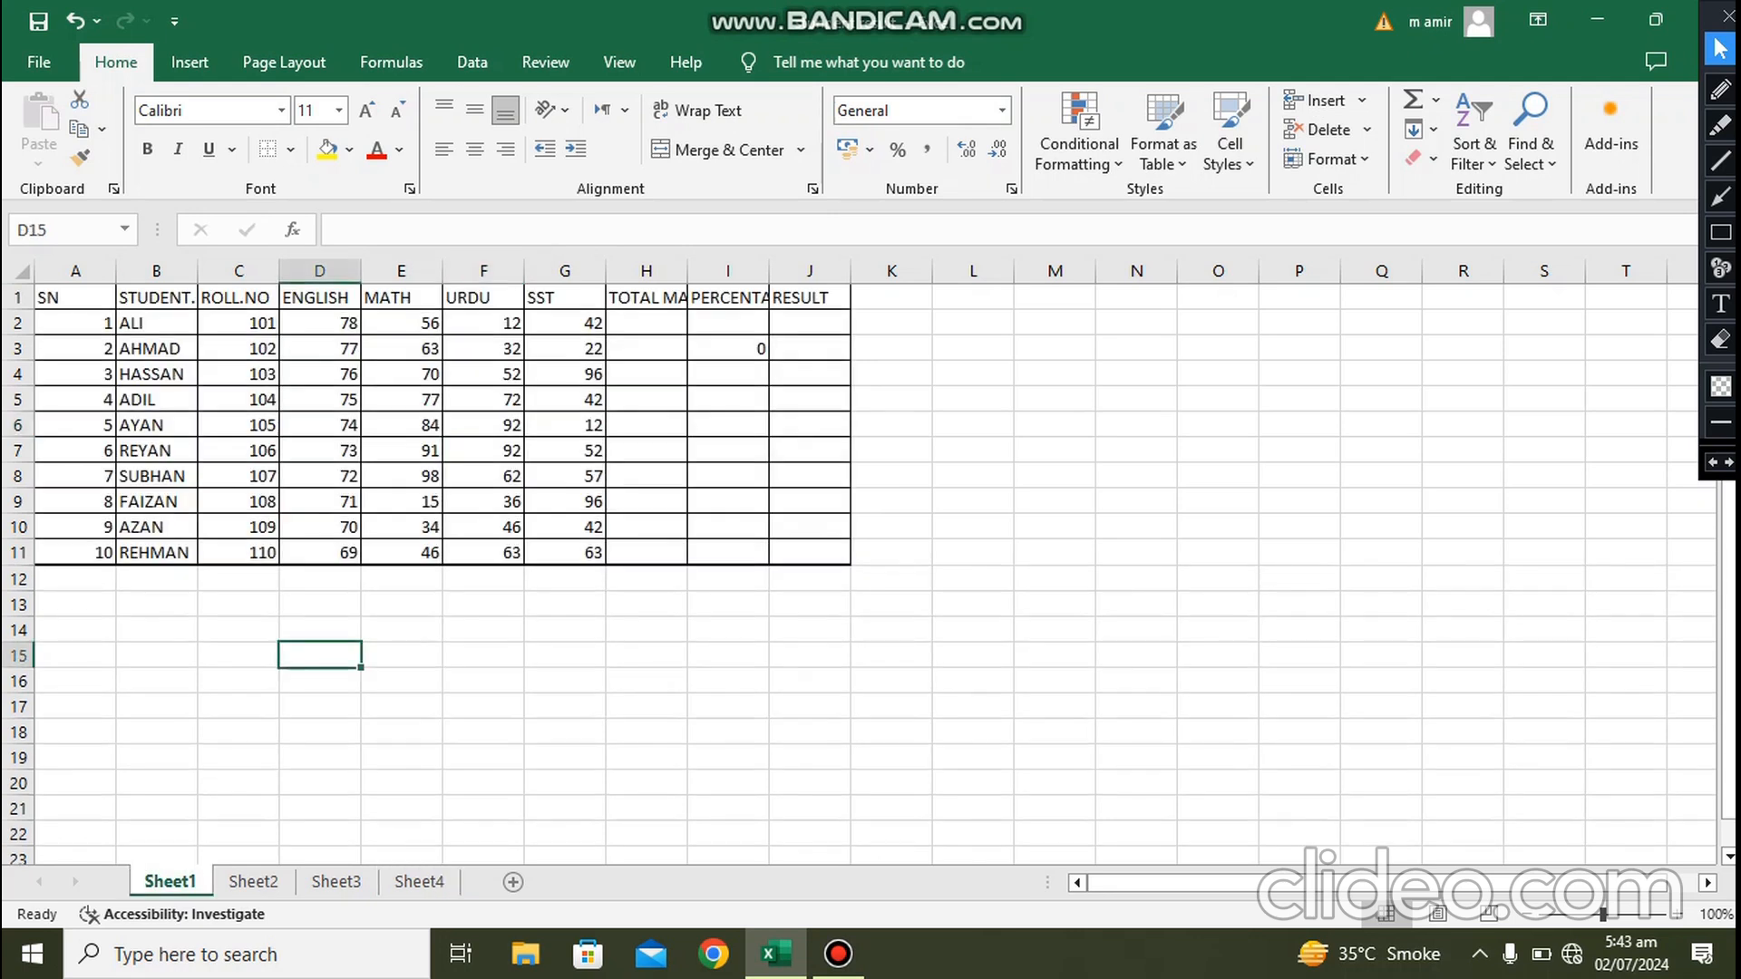
{"action": "left_click", "coordinate": [728, 630]}
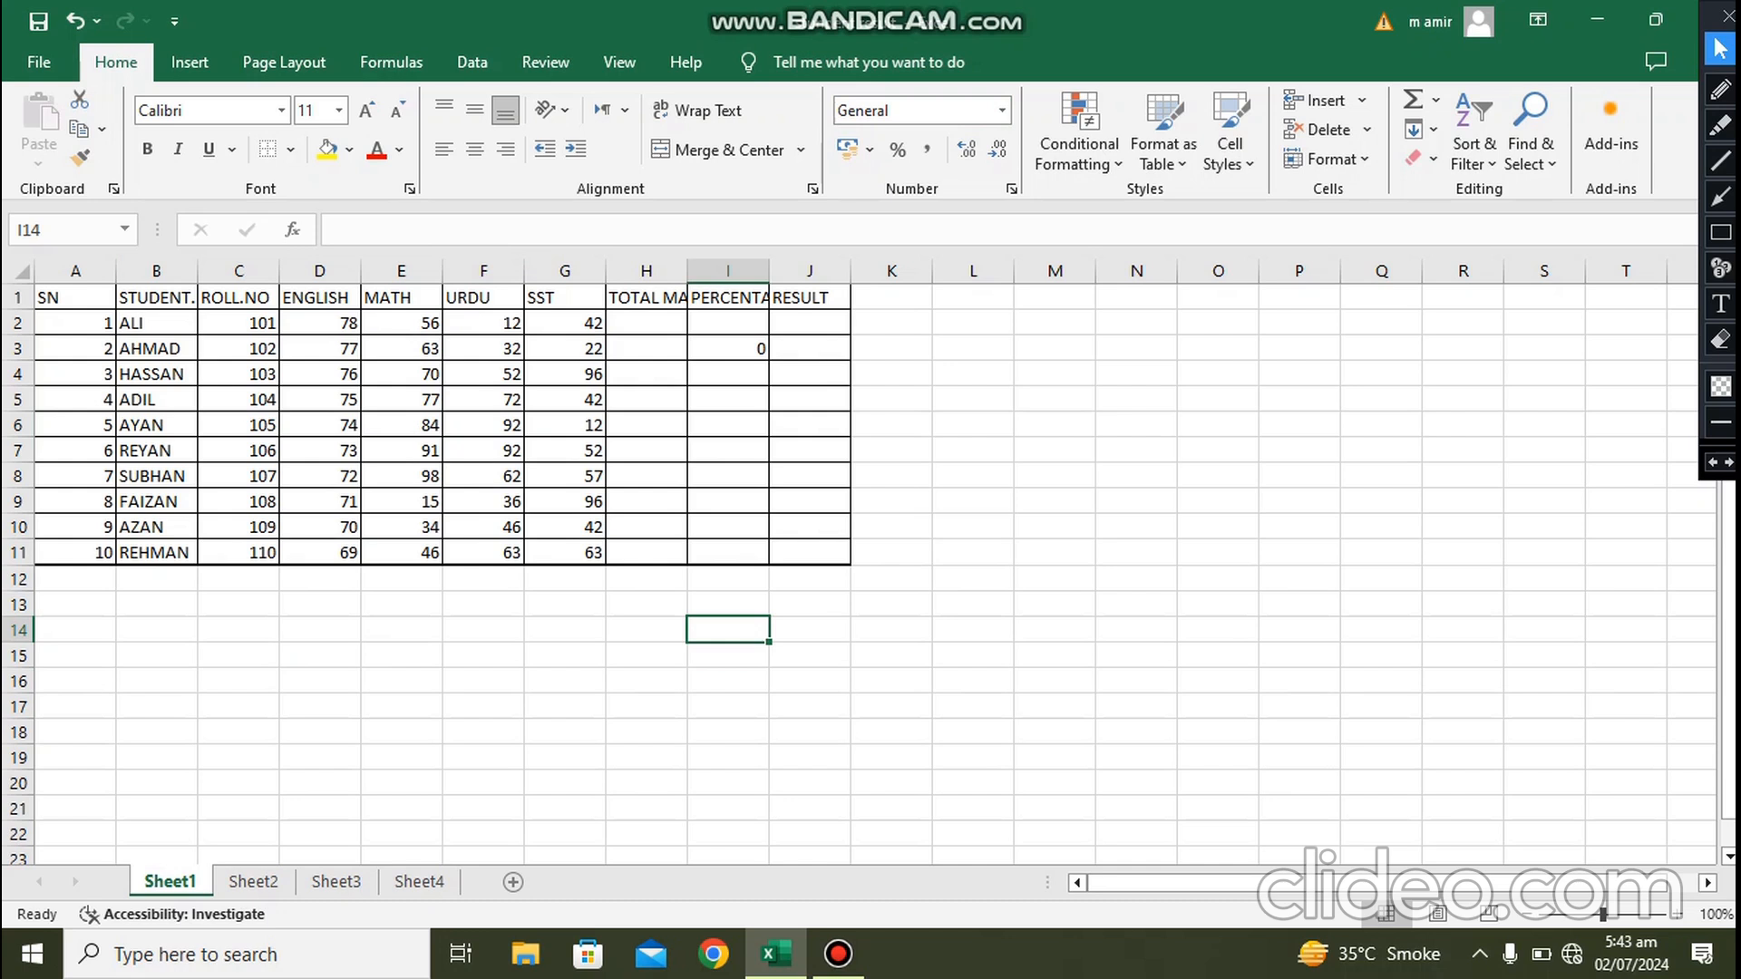
{"action": "left_click", "coordinate": [565, 707]}
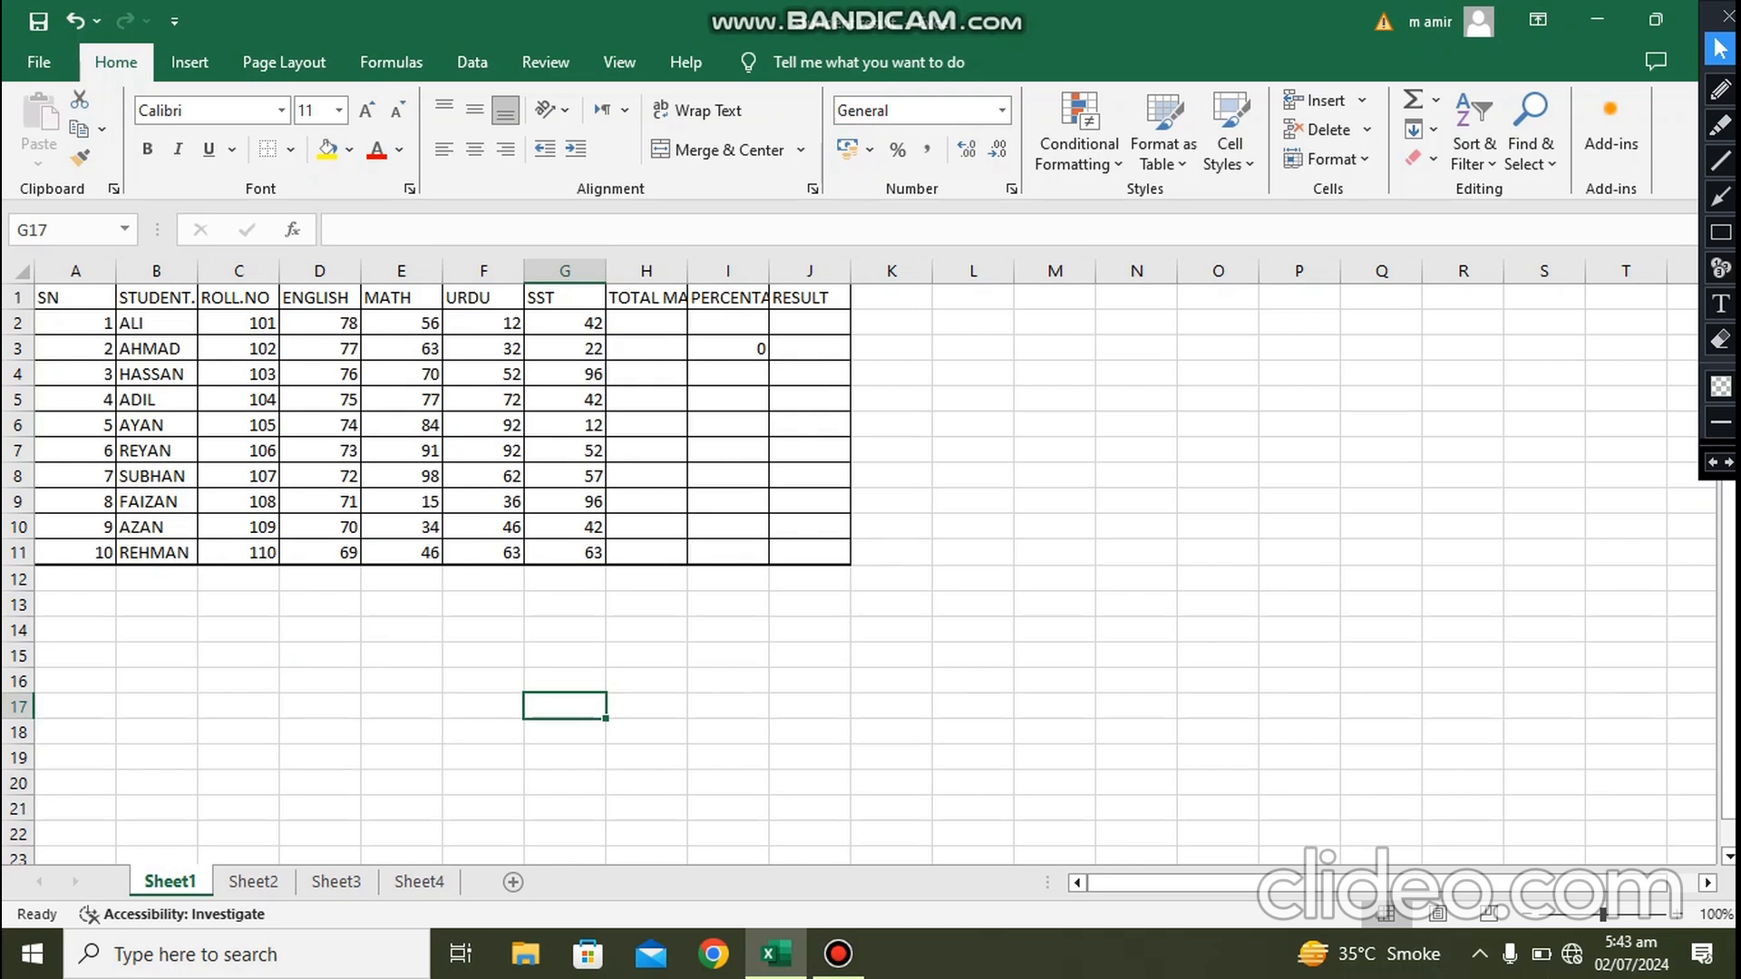
{"action": "left_click", "coordinate": [973, 476]}
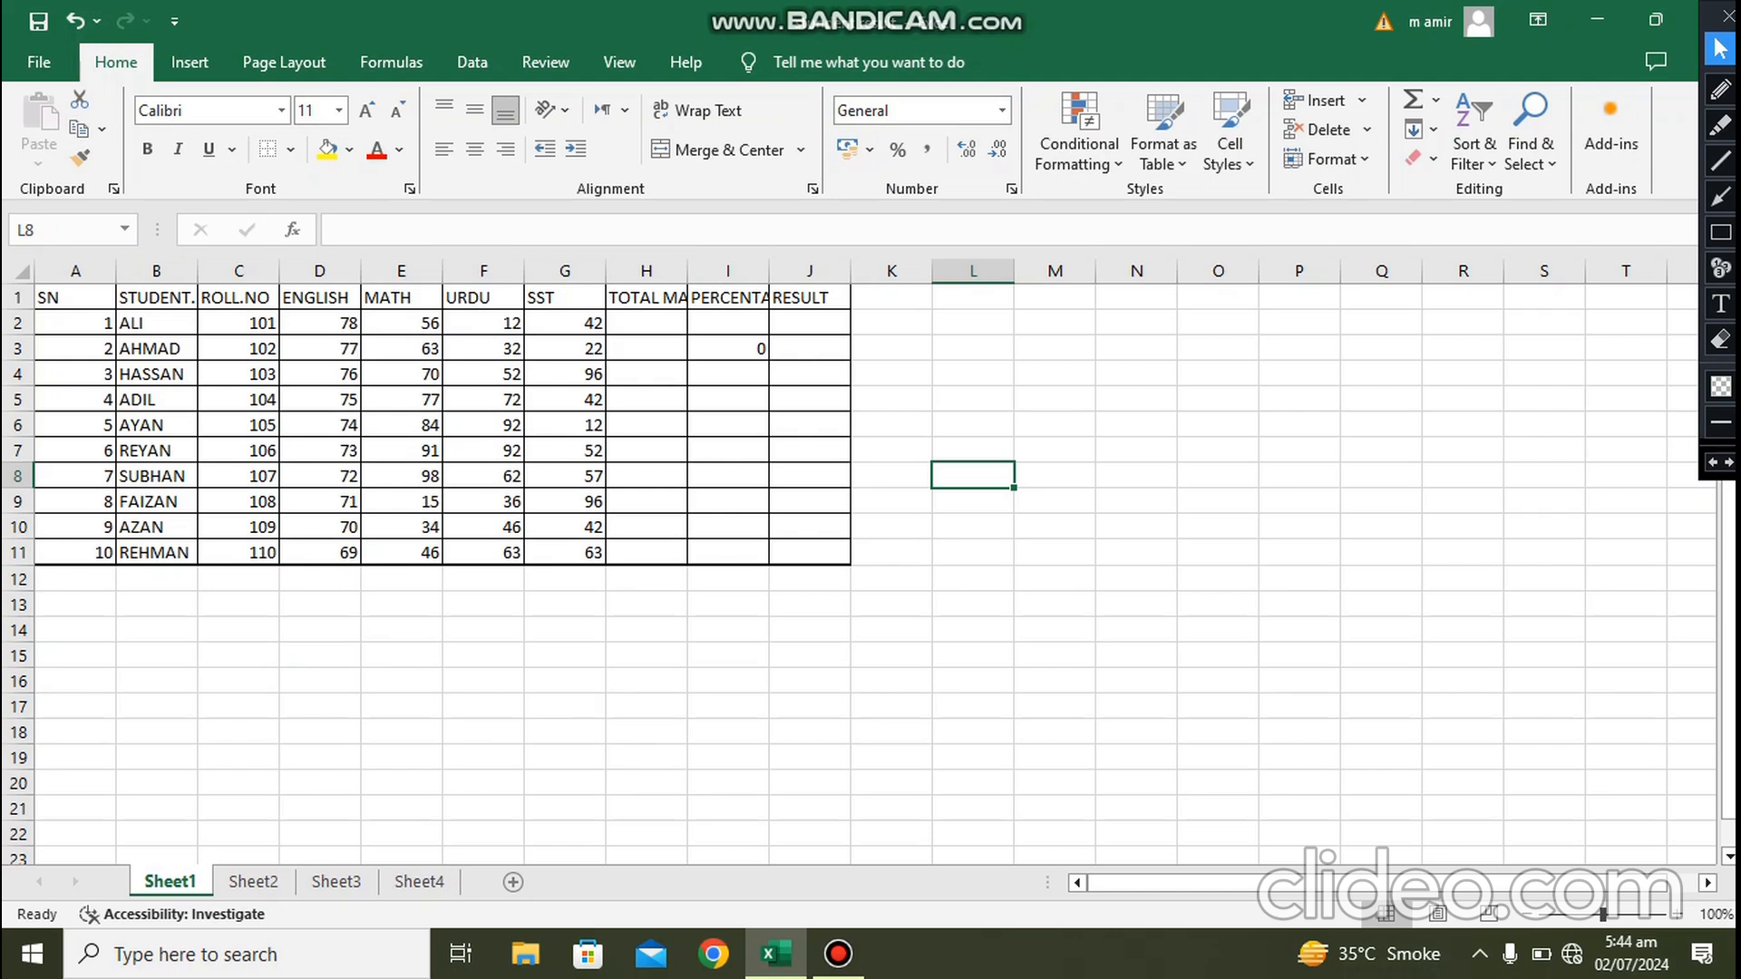
{"action": "left_click", "coordinate": [1054, 399]}
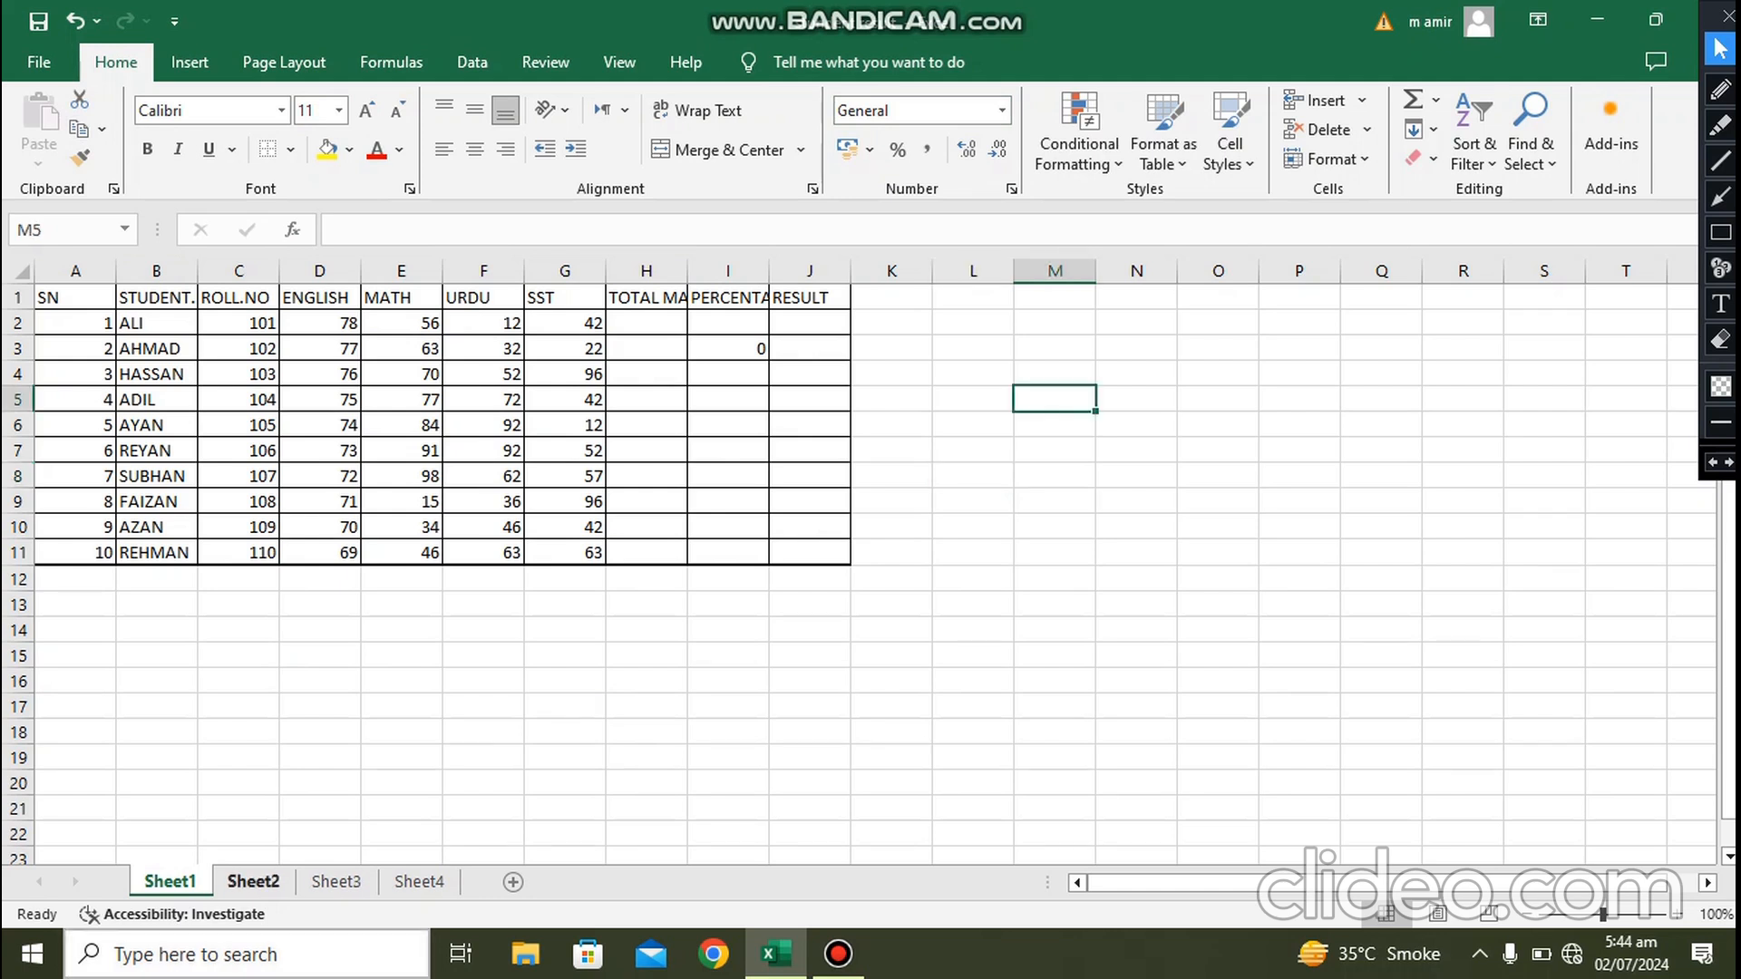
- On Sheet2, enter 2 in cell B2 and 5 in cell B3
{"action": "left_click", "coordinate": [253, 882]}
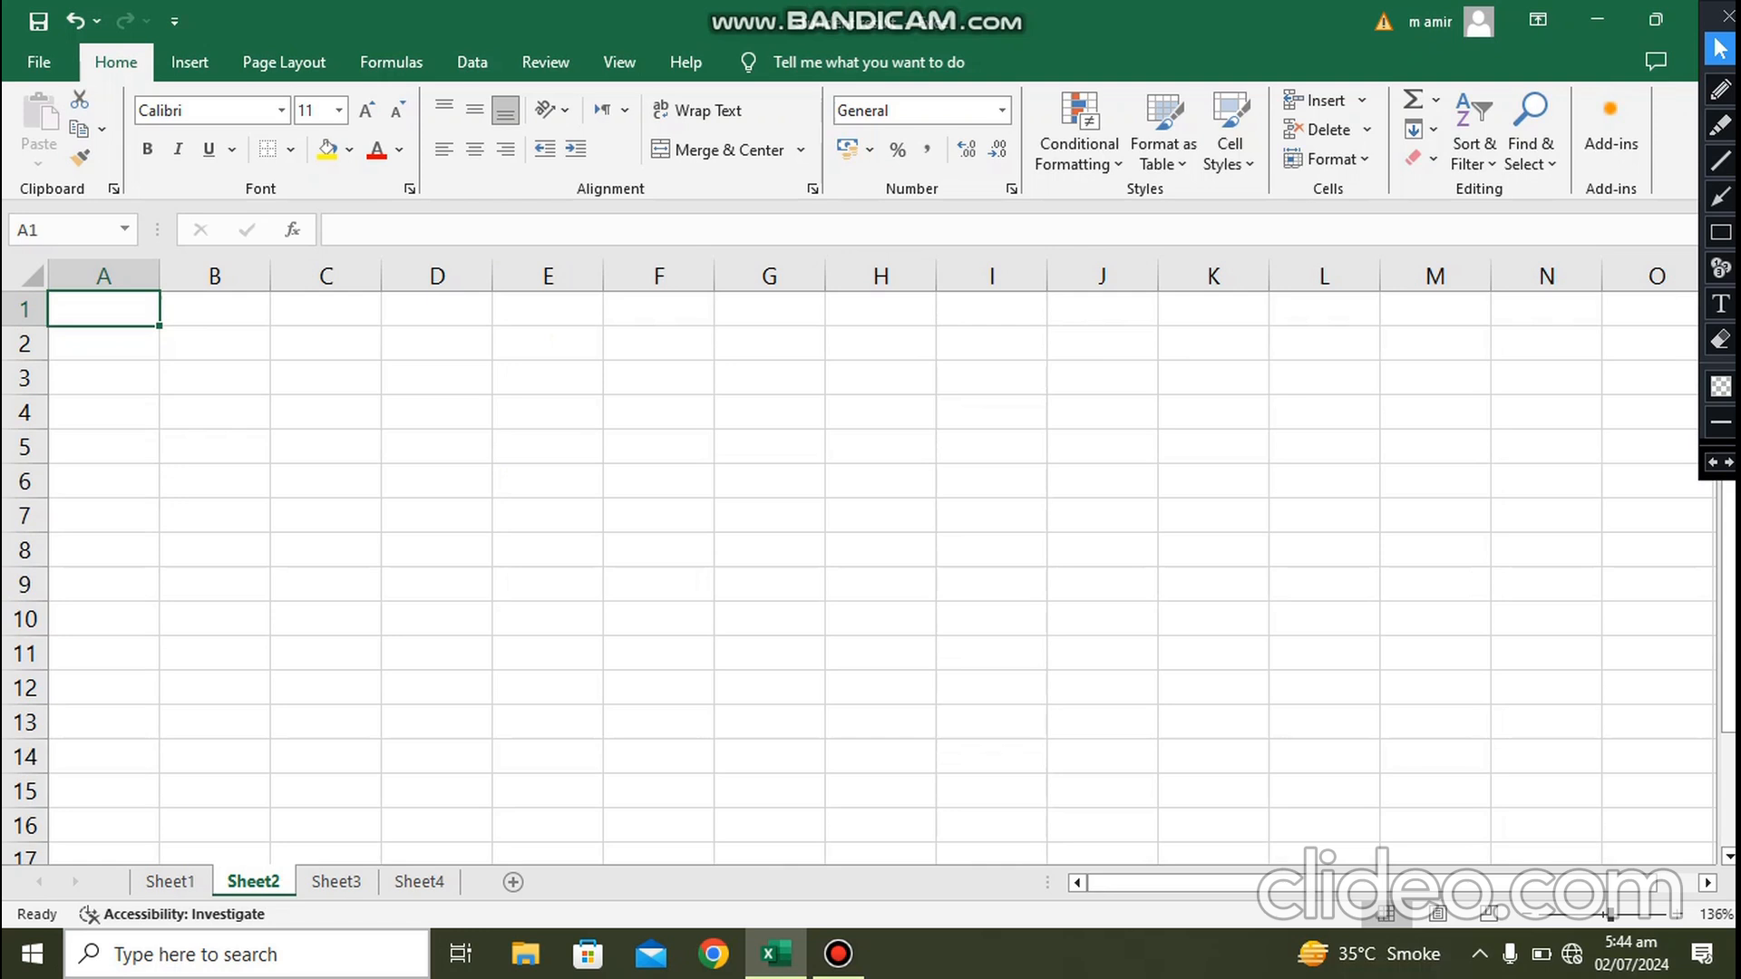
{"action": "left_click", "coordinate": [214, 344]}
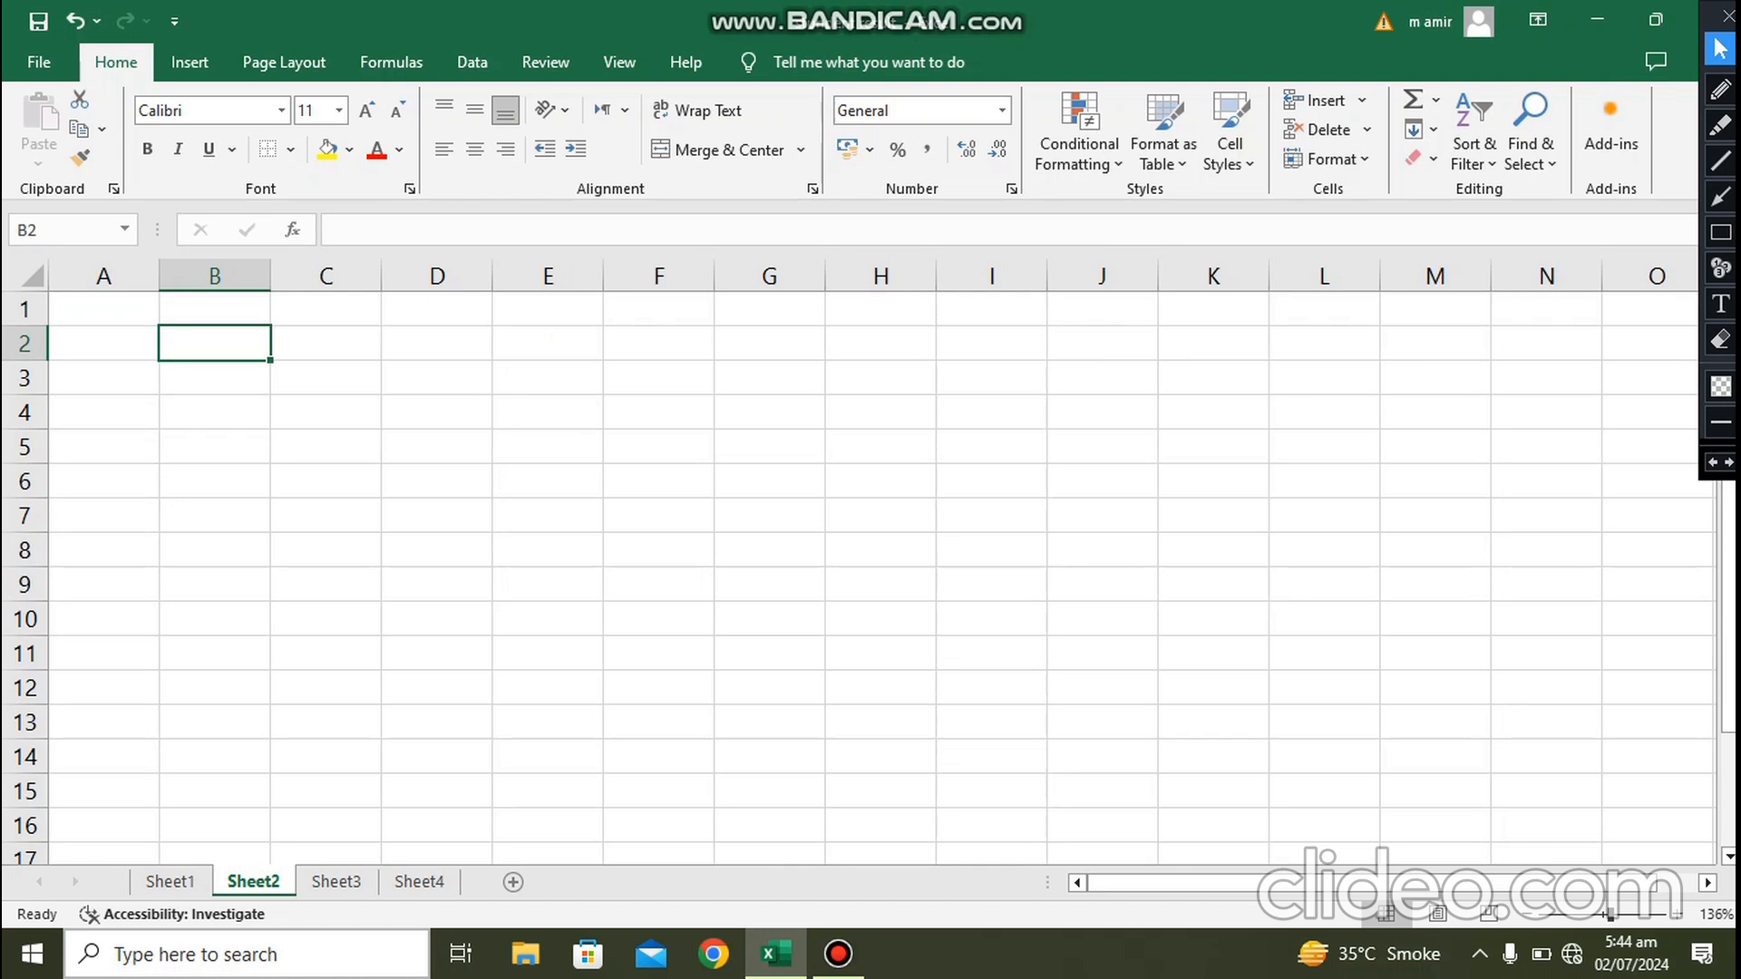
{"action": "type", "text": "2"}
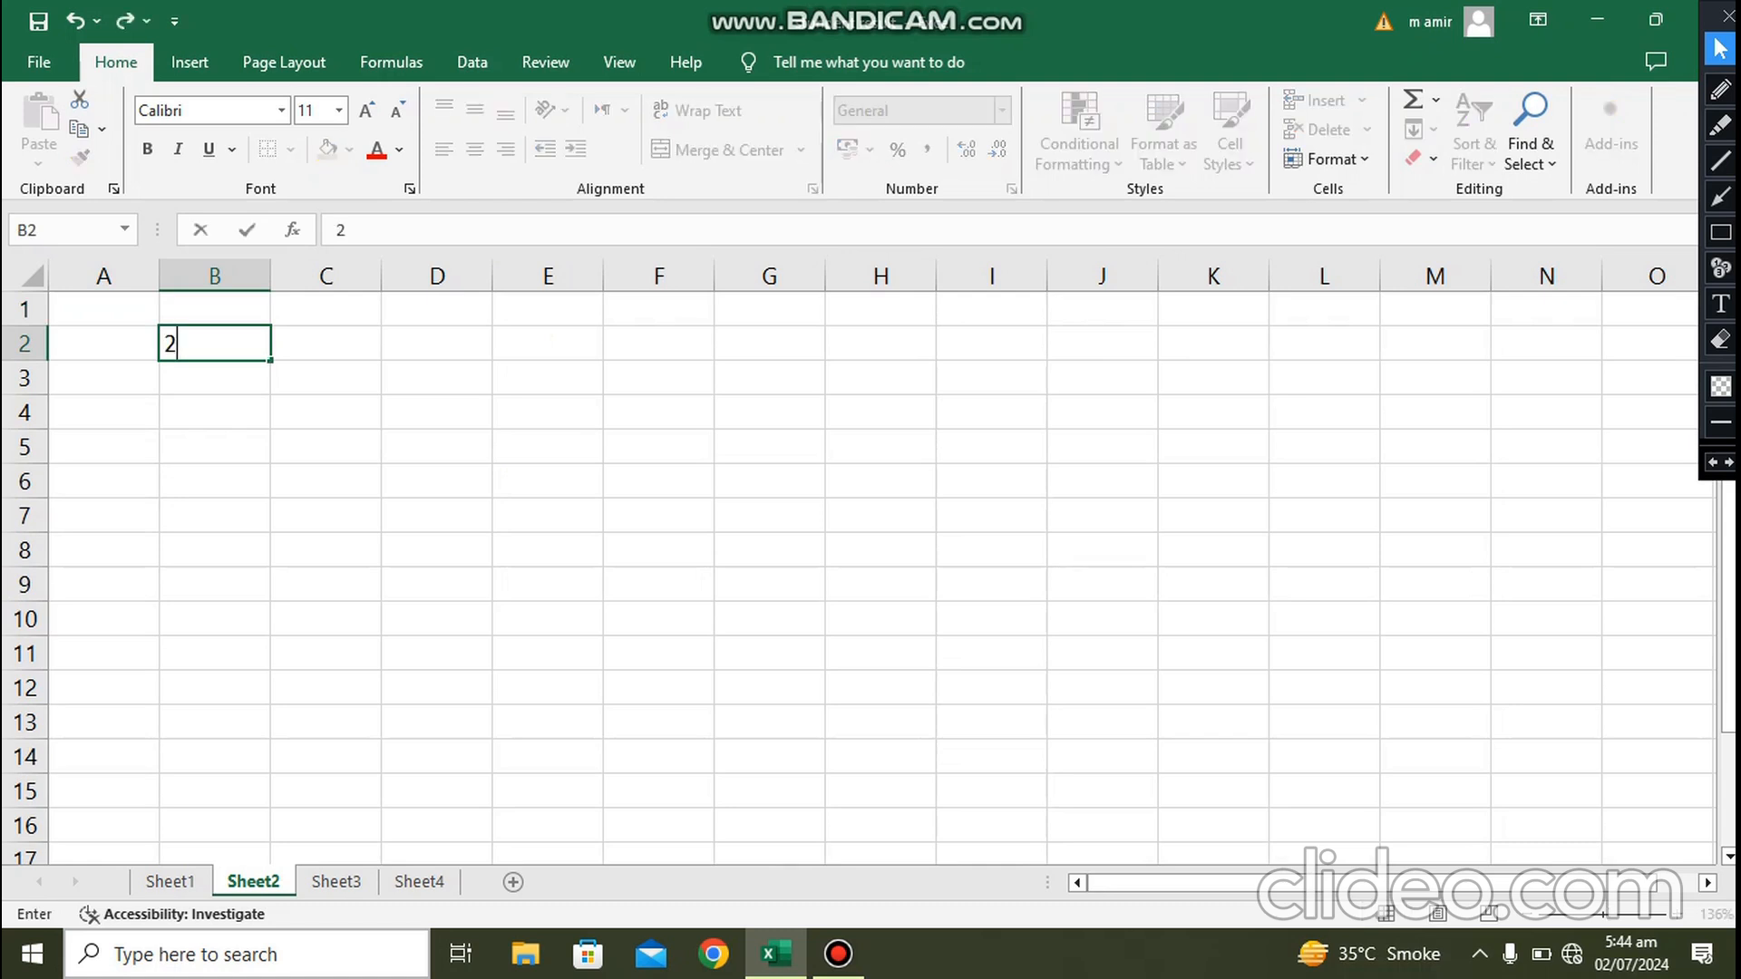
{"action": "key", "text": "Return"}
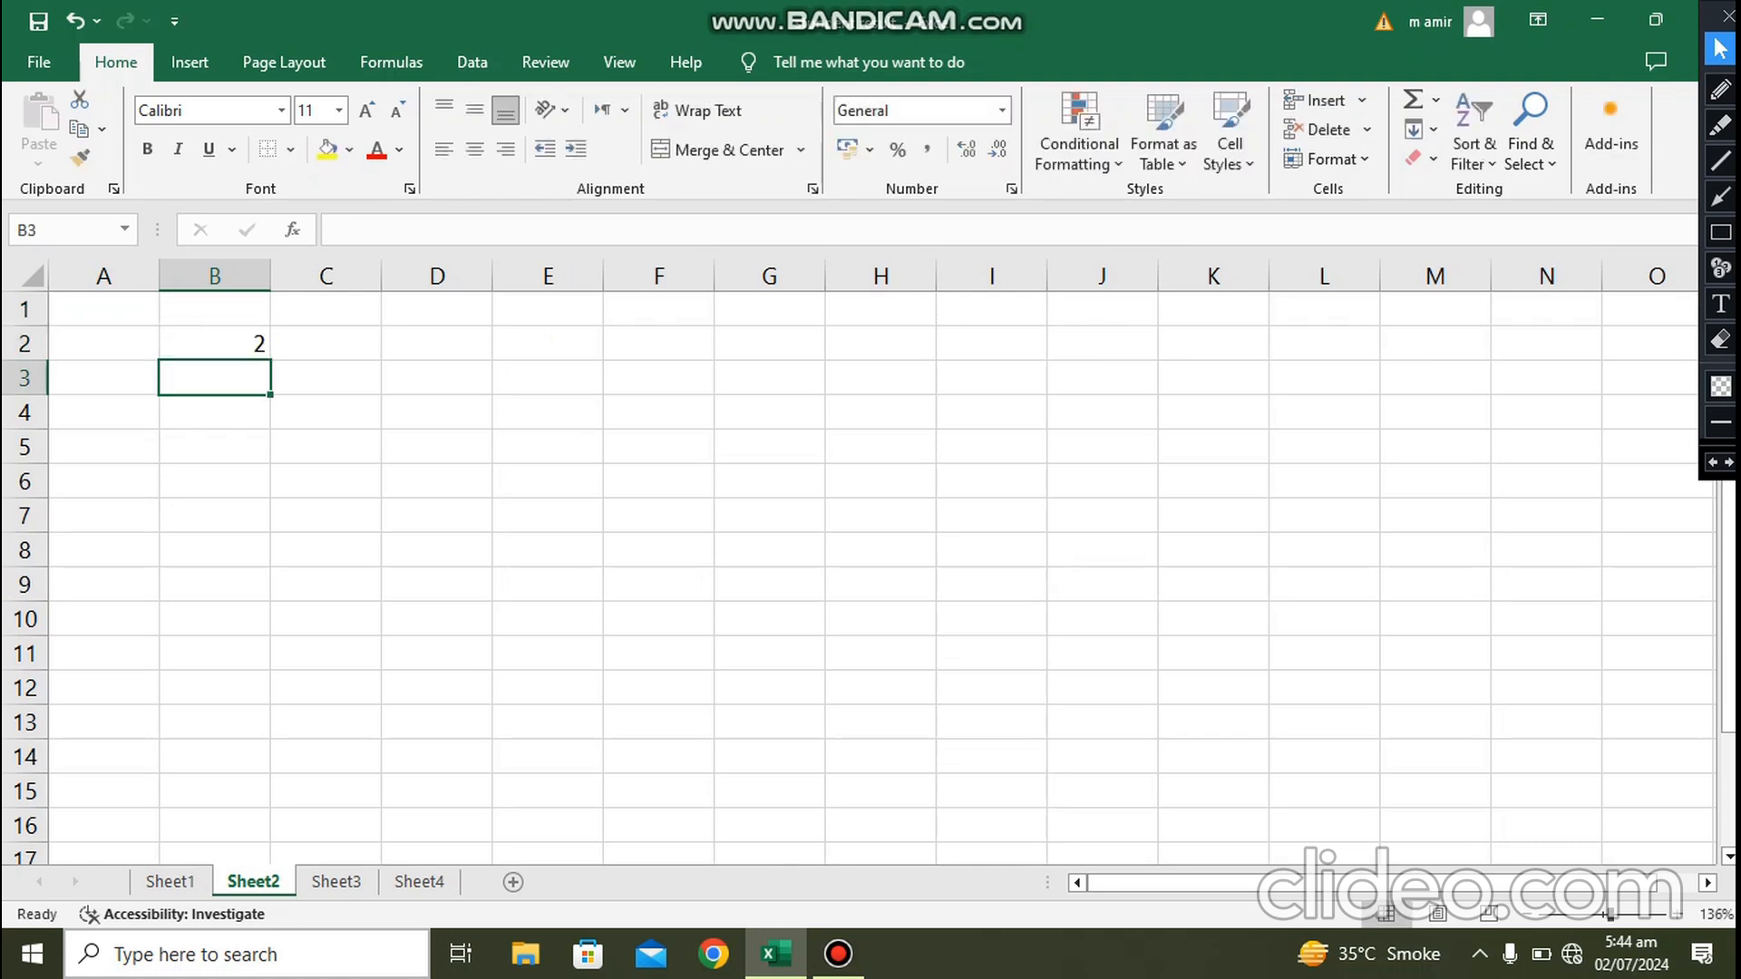
{"action": "type", "text": "5"}
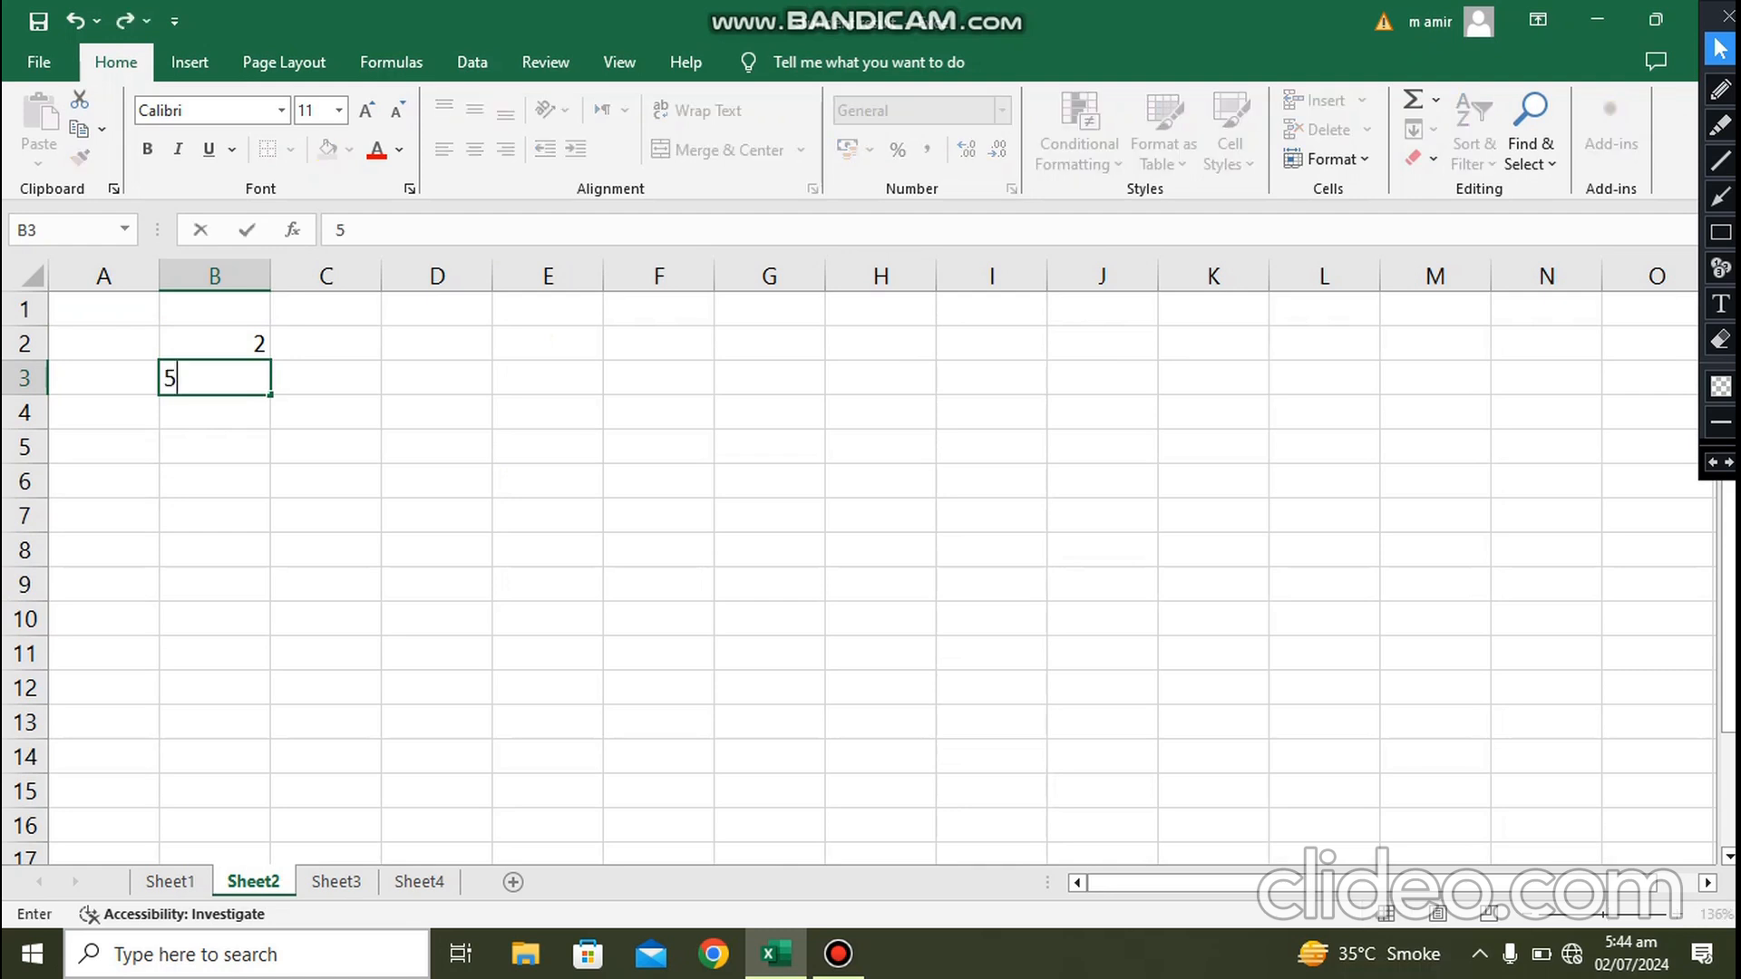
{"action": "key", "text": "Return"}
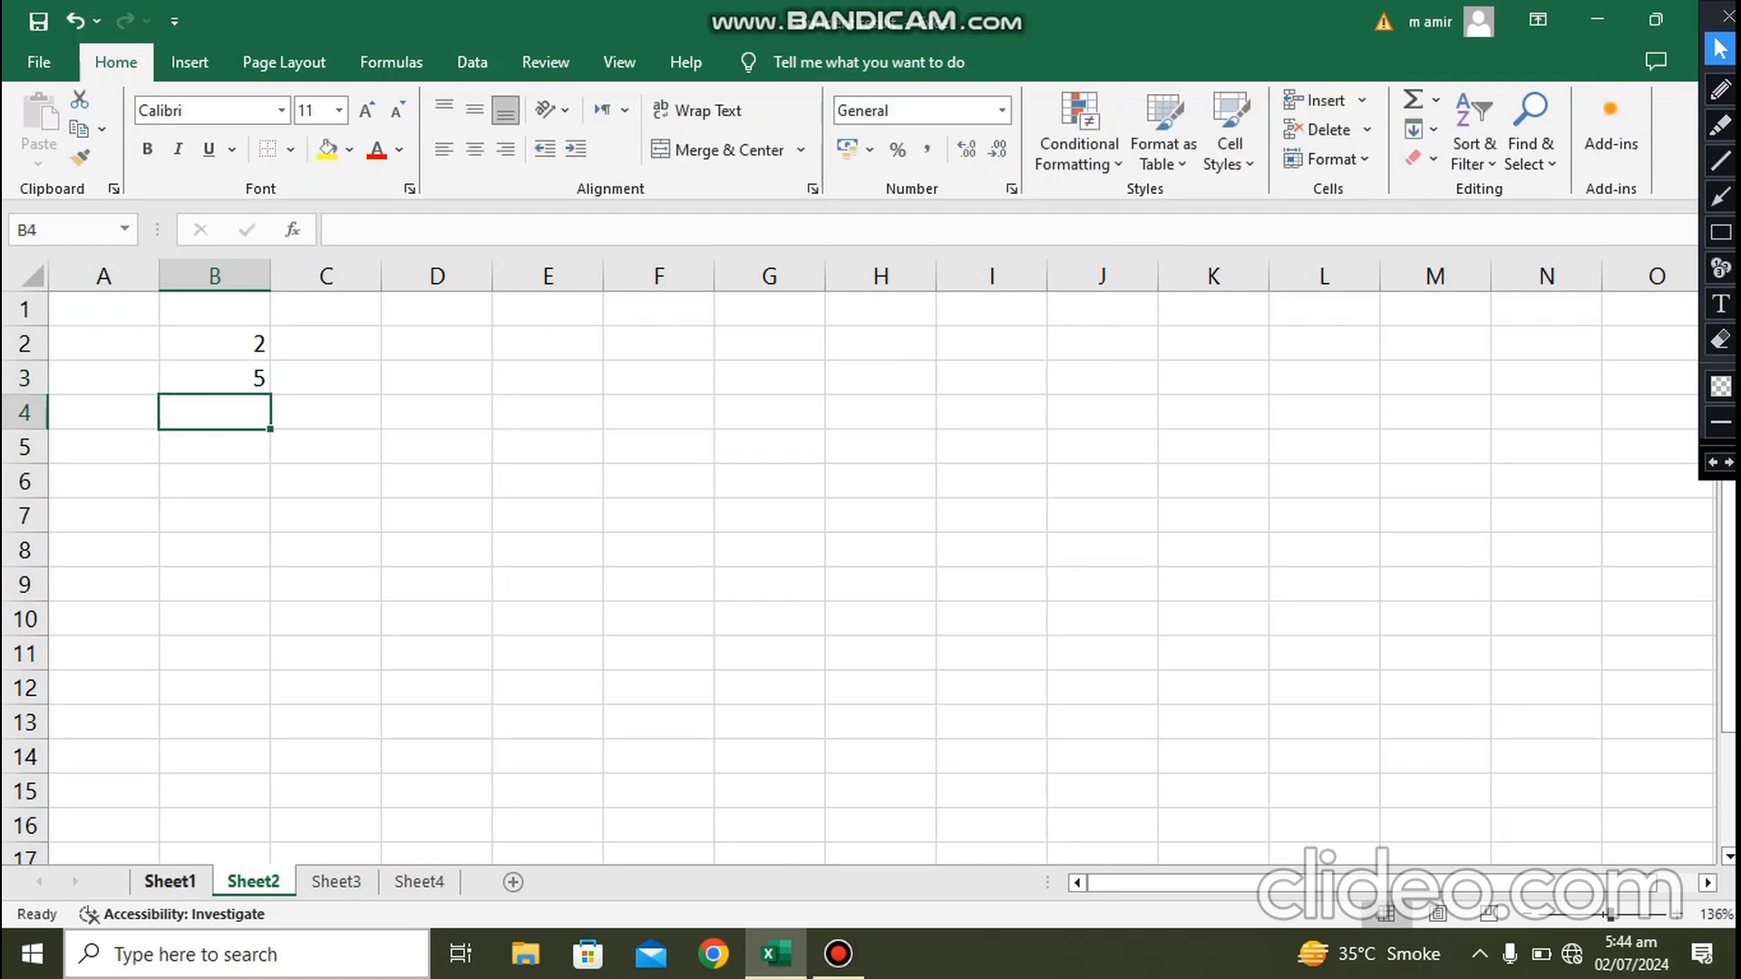
- Search Windows for "on" and open the On-Screen Keyboard
{"action": "left_click", "coordinate": [210, 955]}
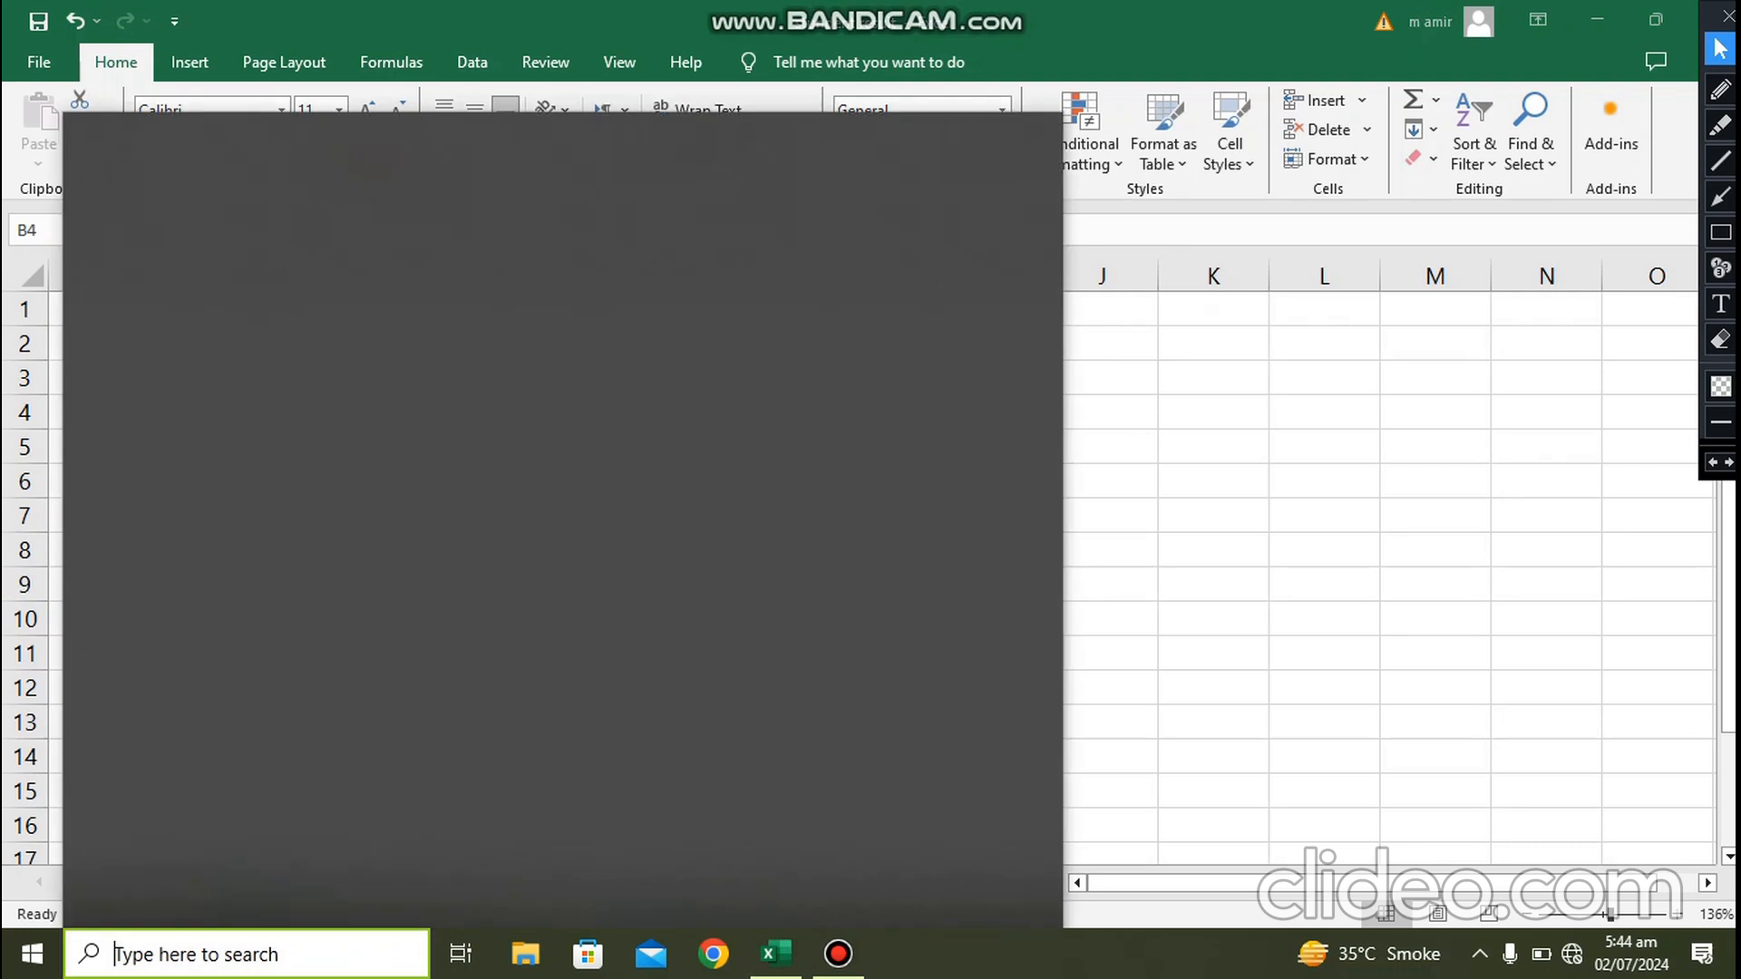
{"action": "type", "text": "on"}
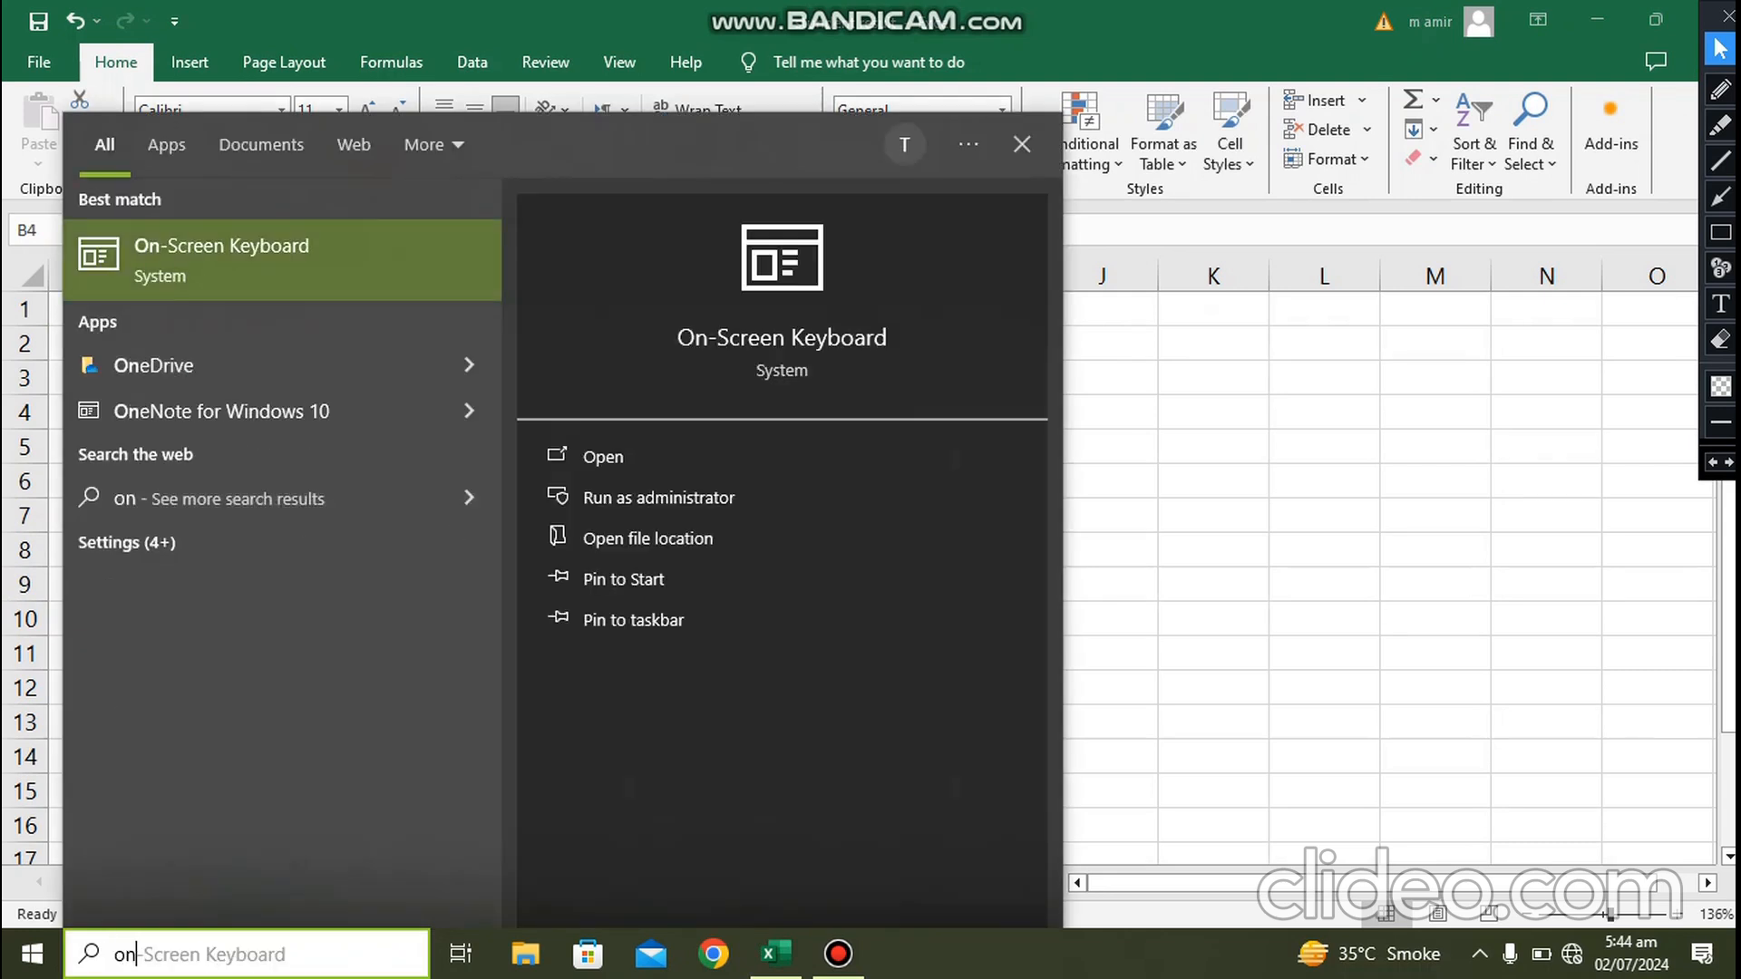
{"action": "key", "text": "Escape"}
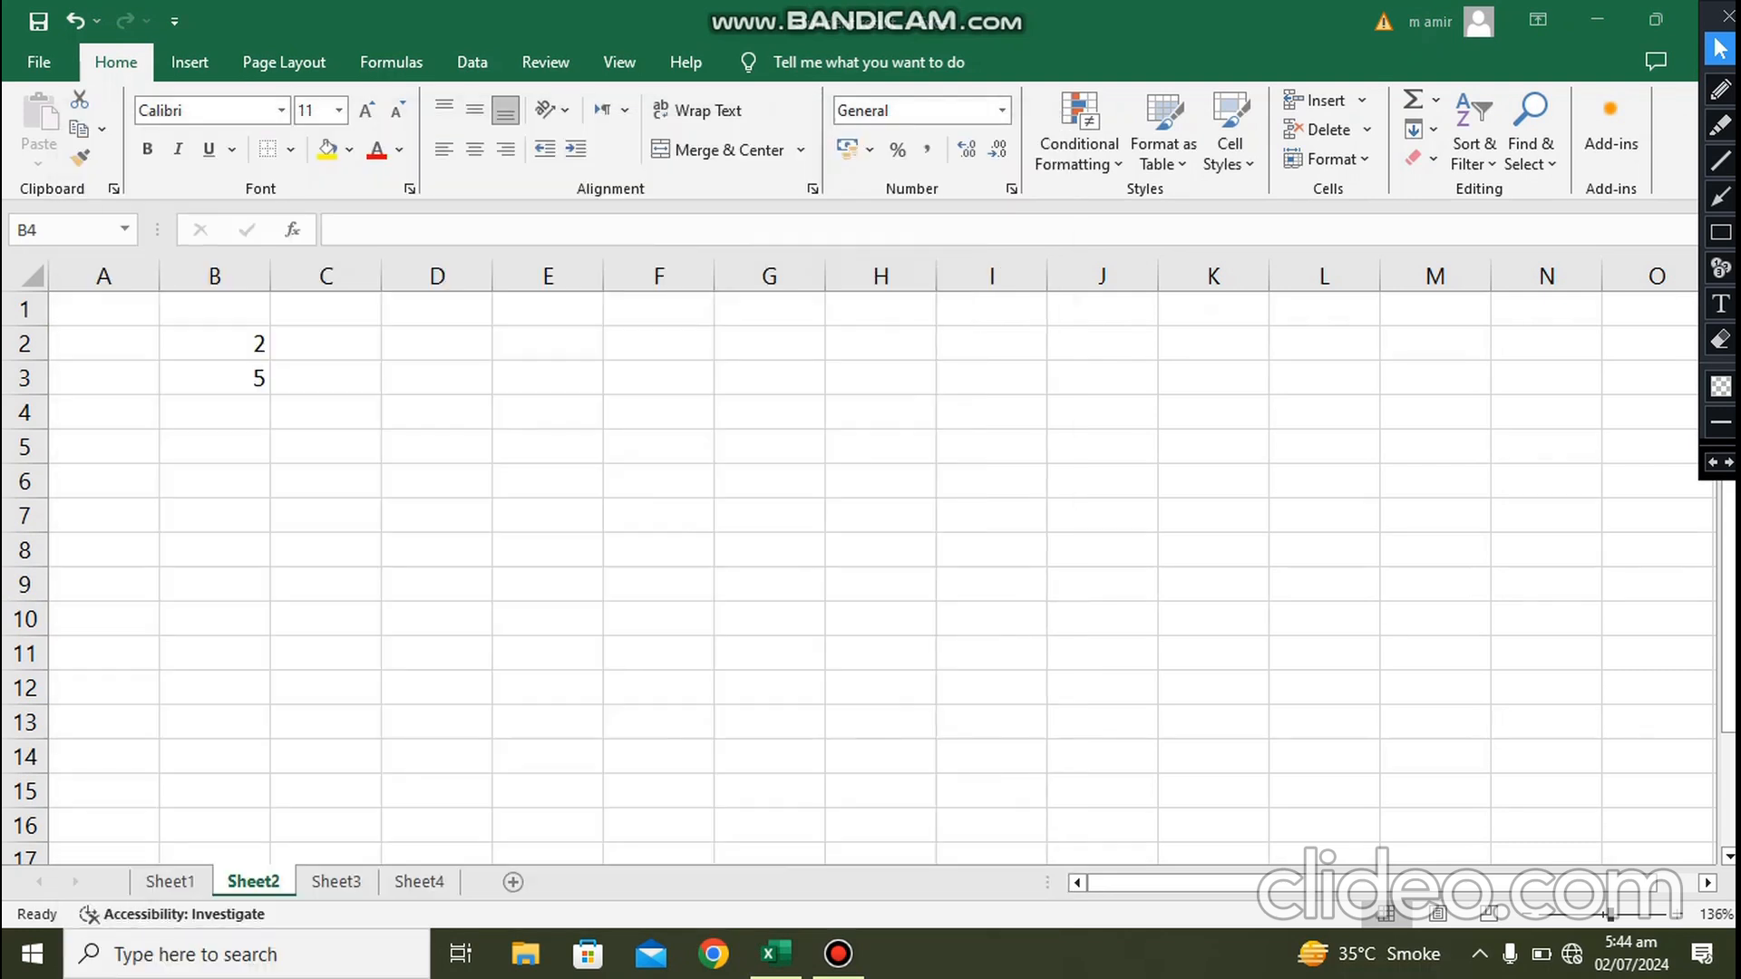
- Enter the addition formula =B2+B3 in cell B4
{"action": "left_click", "coordinate": [214, 413]}
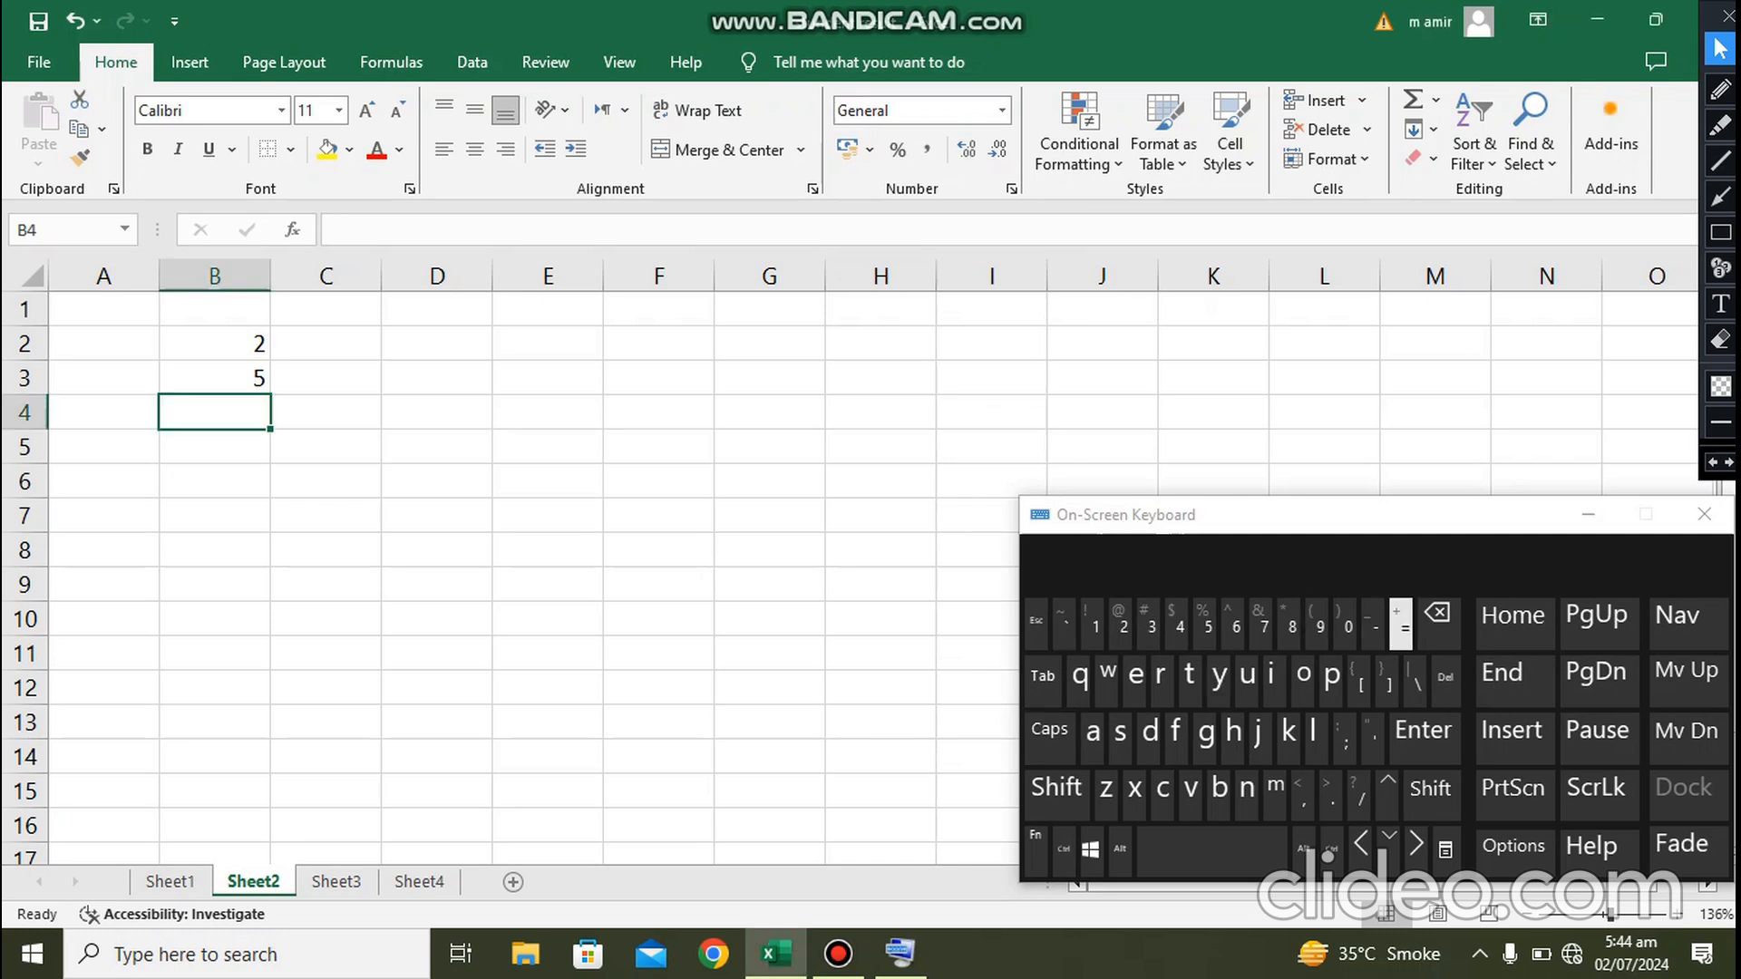
{"action": "left_click", "coordinate": [1401, 626]}
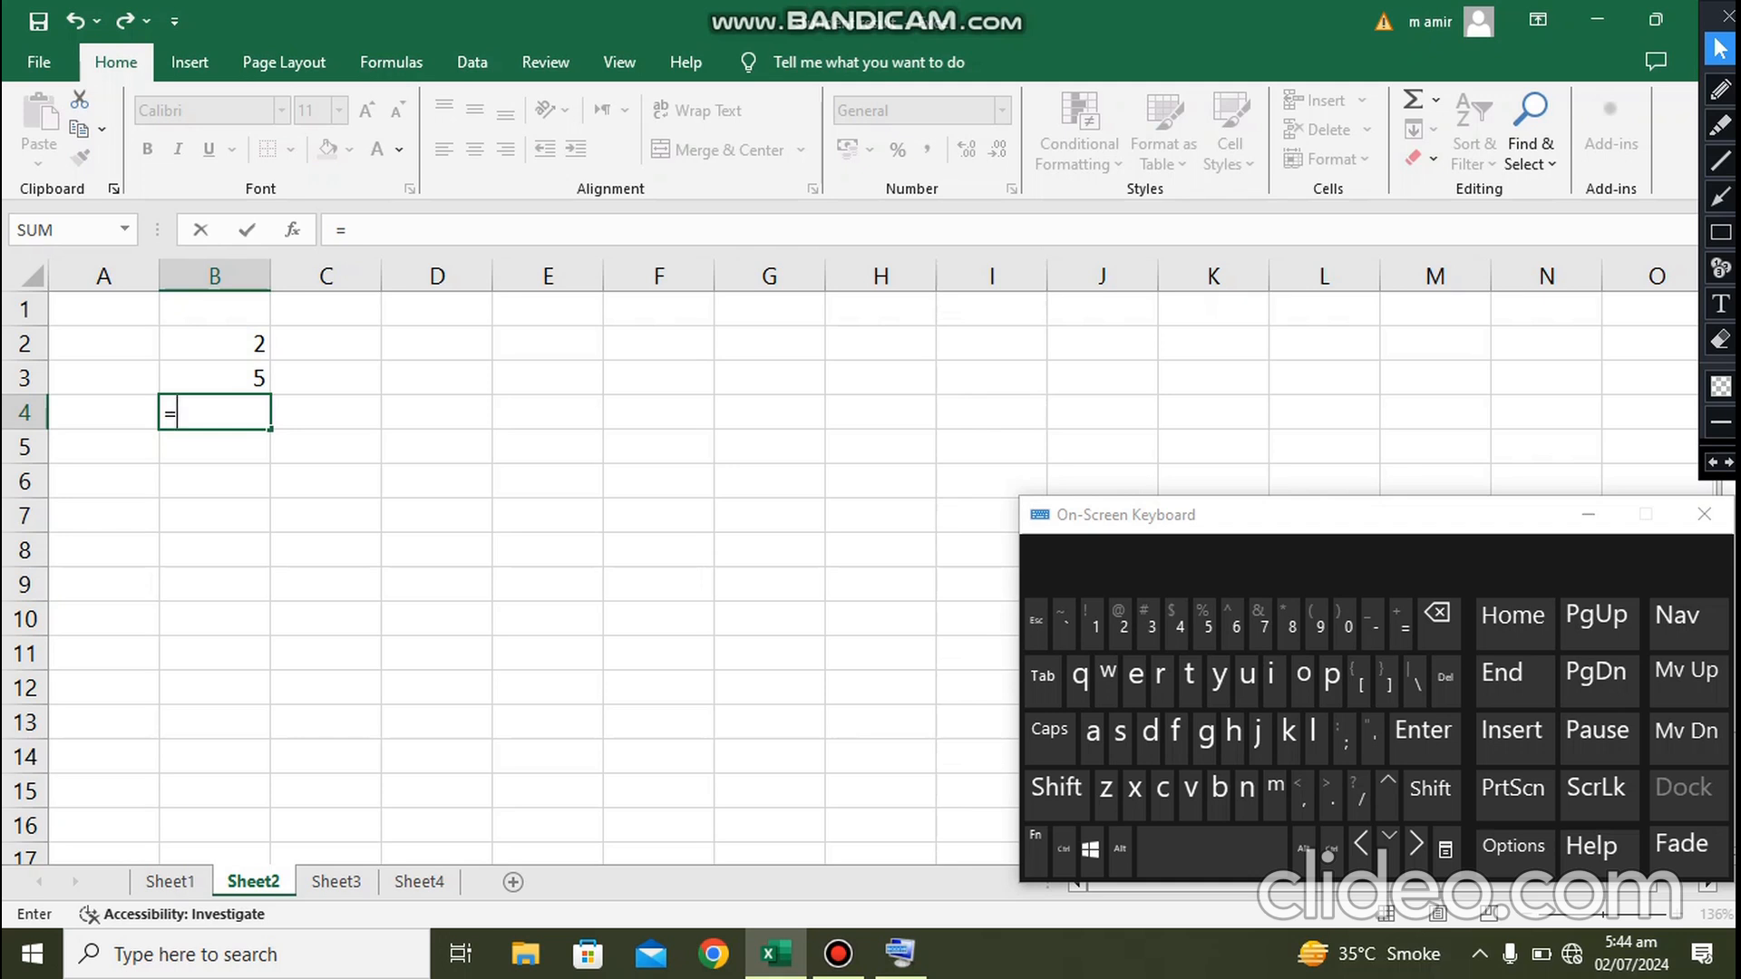
{"action": "left_click", "coordinate": [214, 343]}
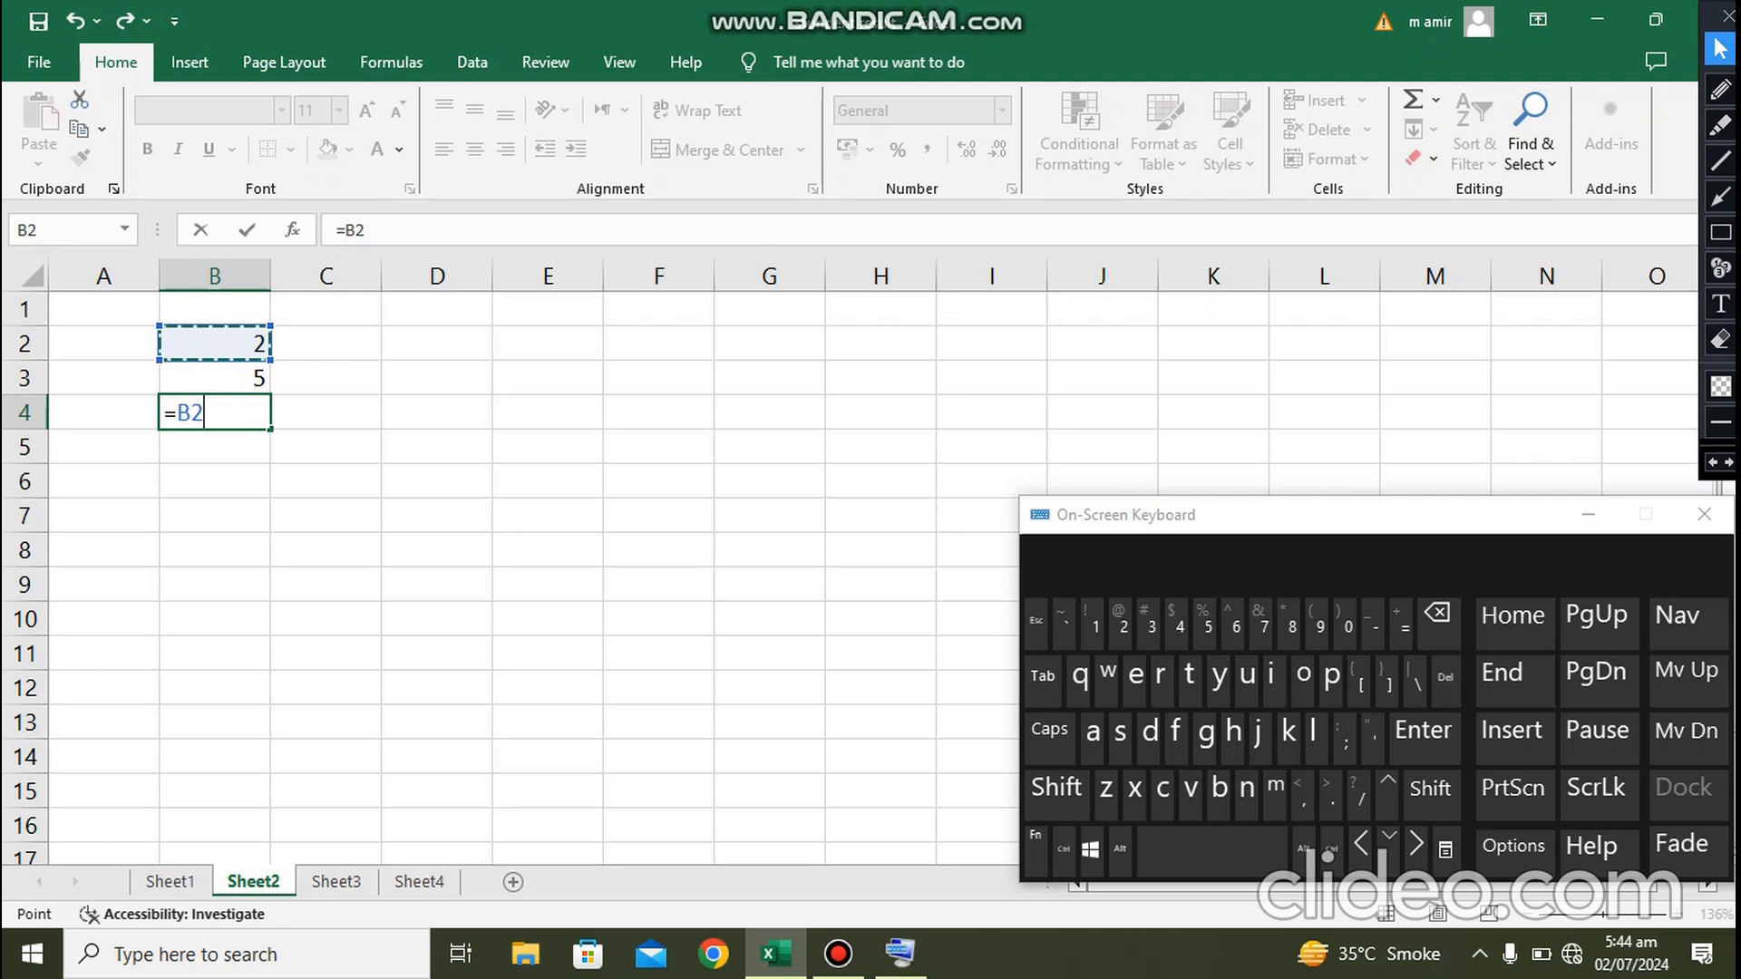
{"action": "type", "text": "+"}
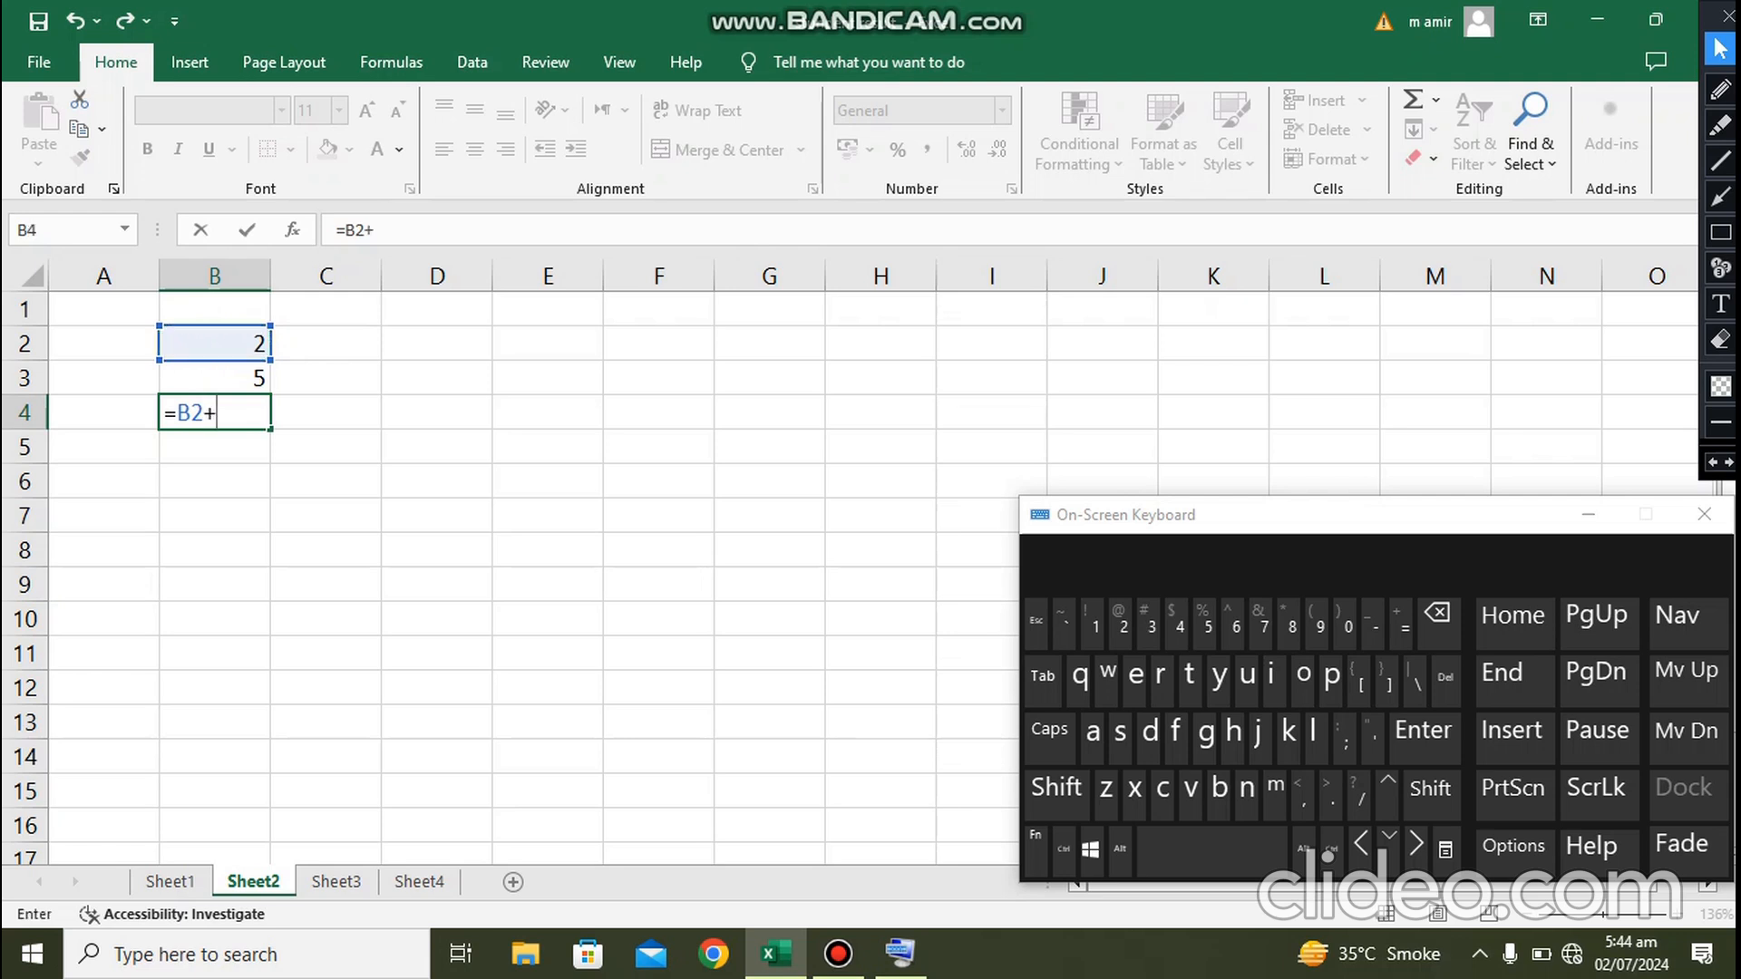
{"action": "left_click", "coordinate": [214, 378]}
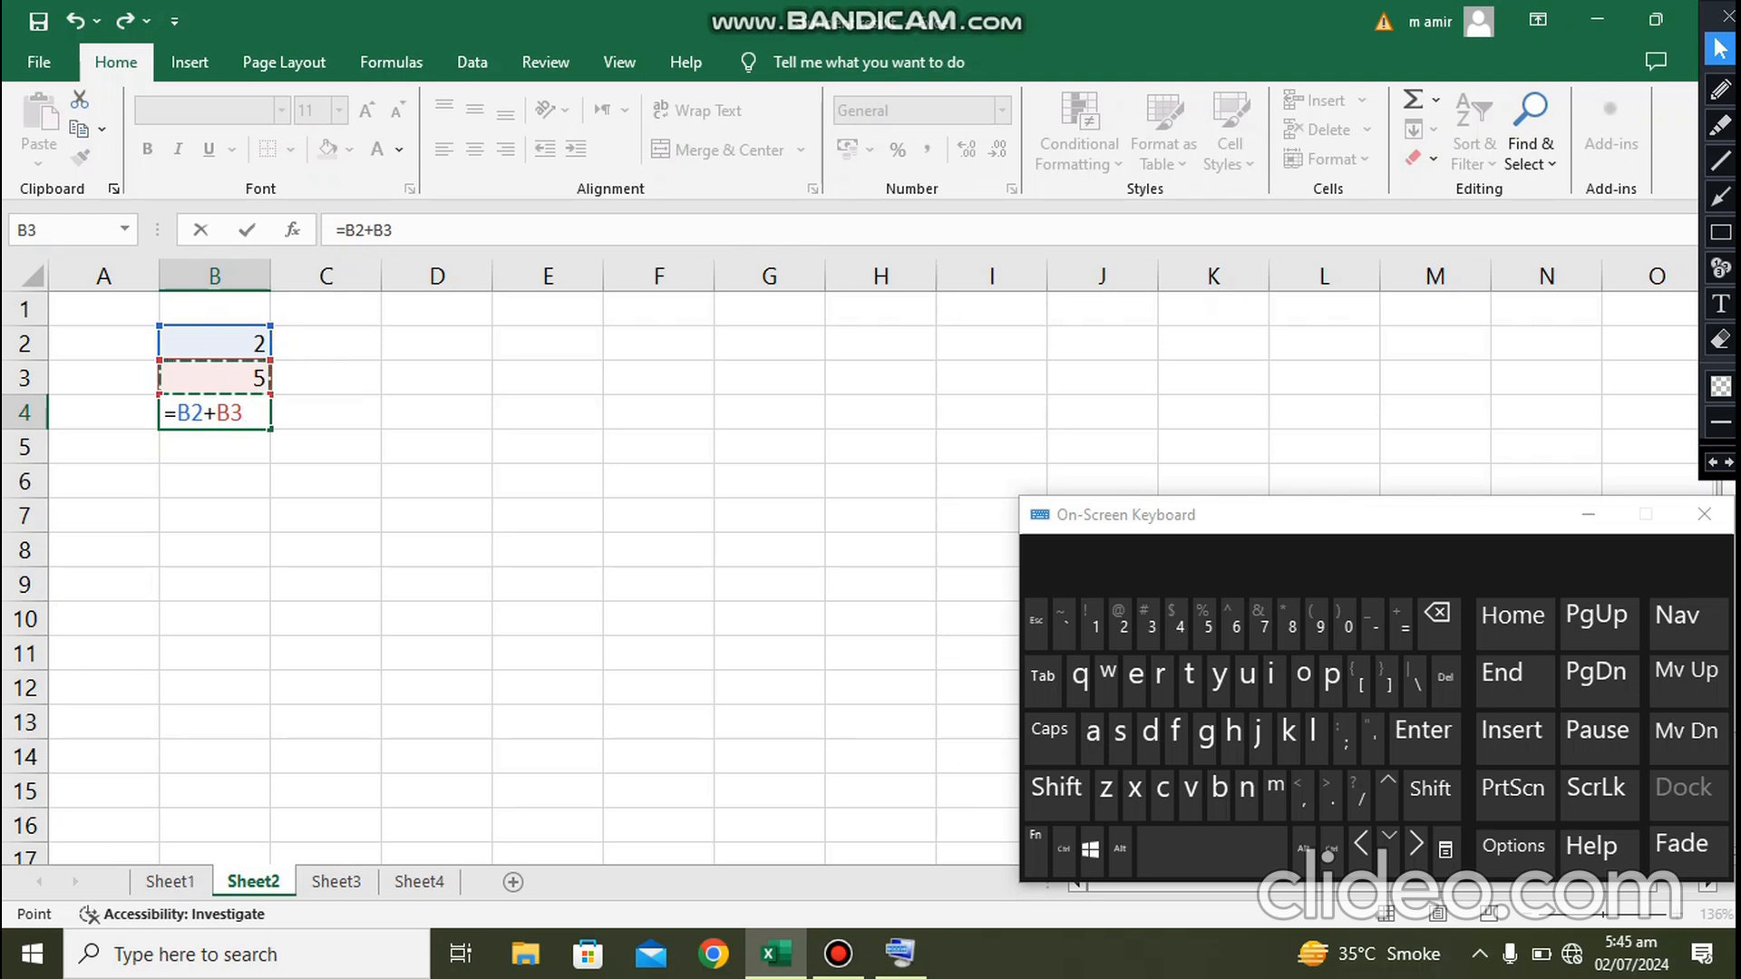
{"action": "key", "text": "Return"}
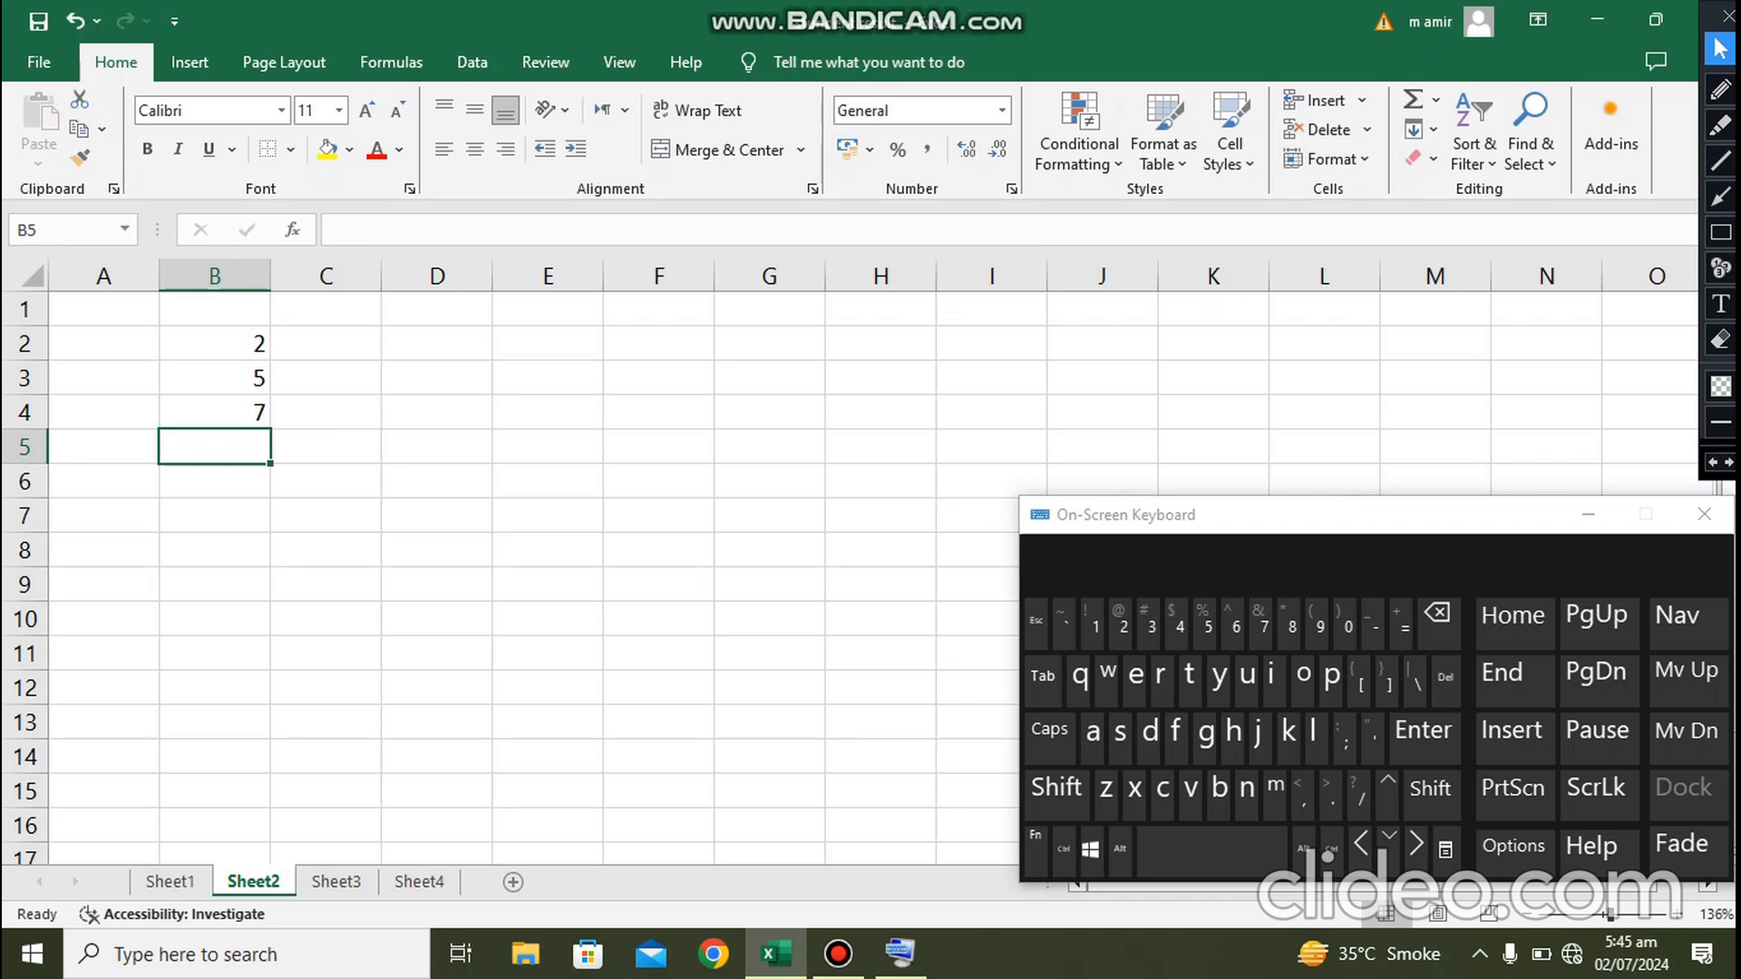
- Enter 2 in cell C2 and 3 in cell C3
{"action": "left_click", "coordinate": [326, 343]}
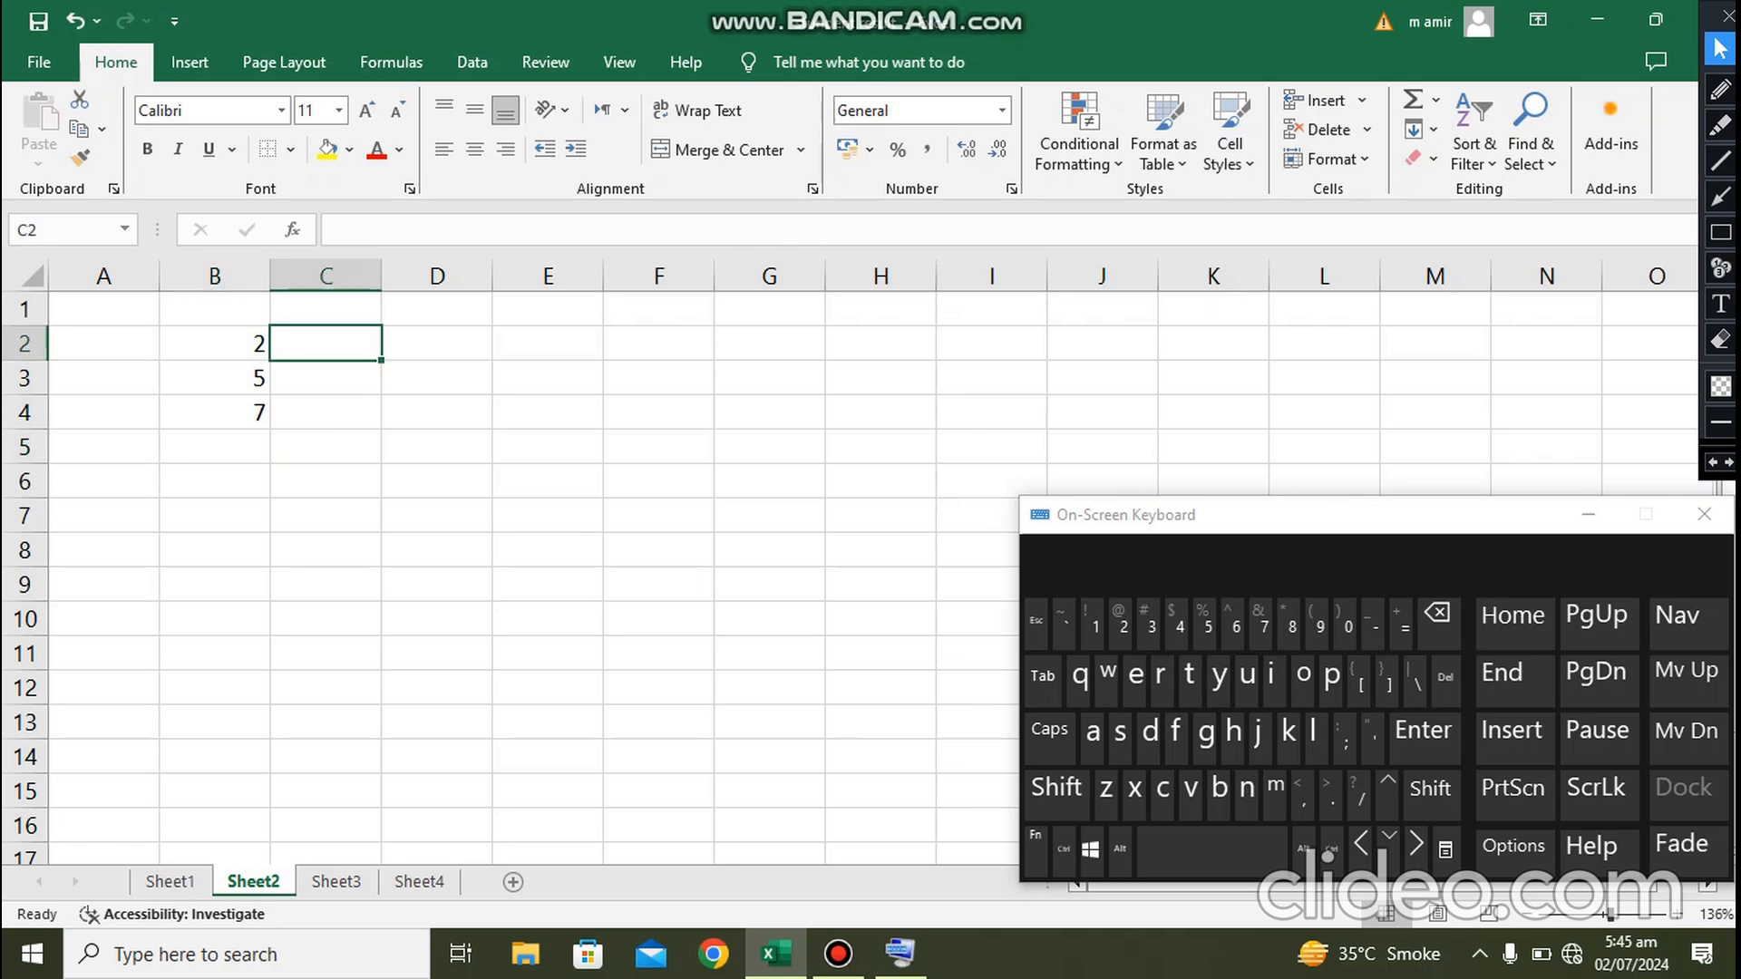
{"action": "type", "text": "2"}
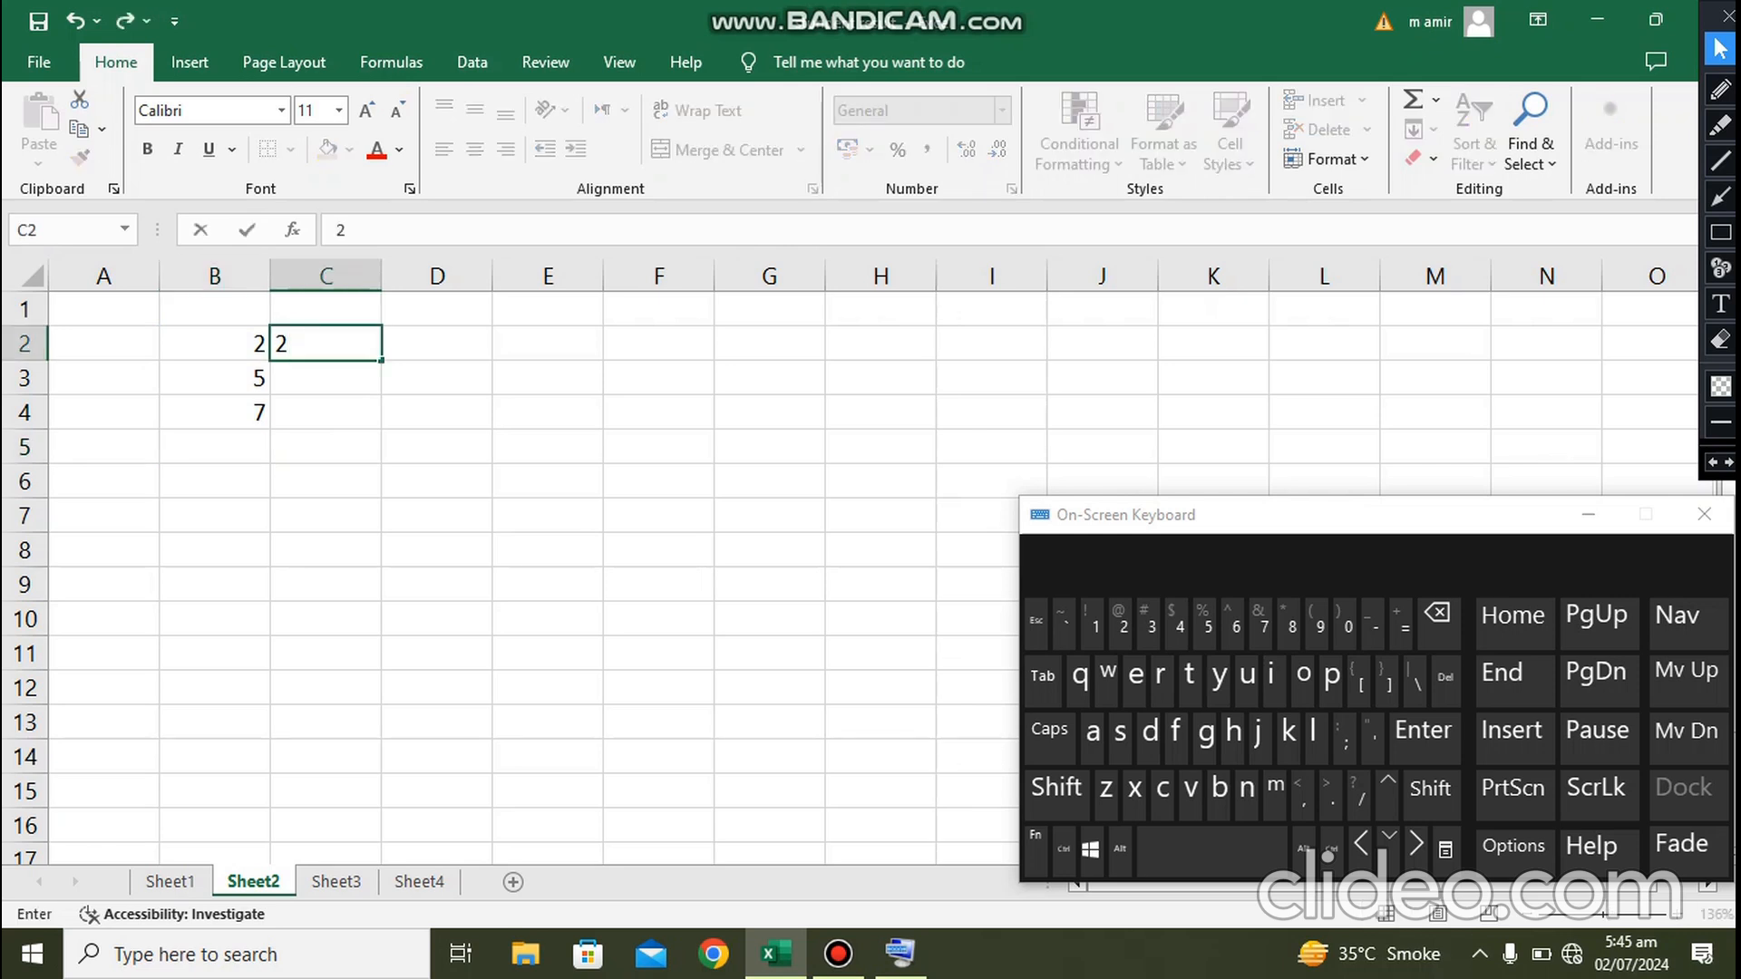
{"action": "key", "text": "Return"}
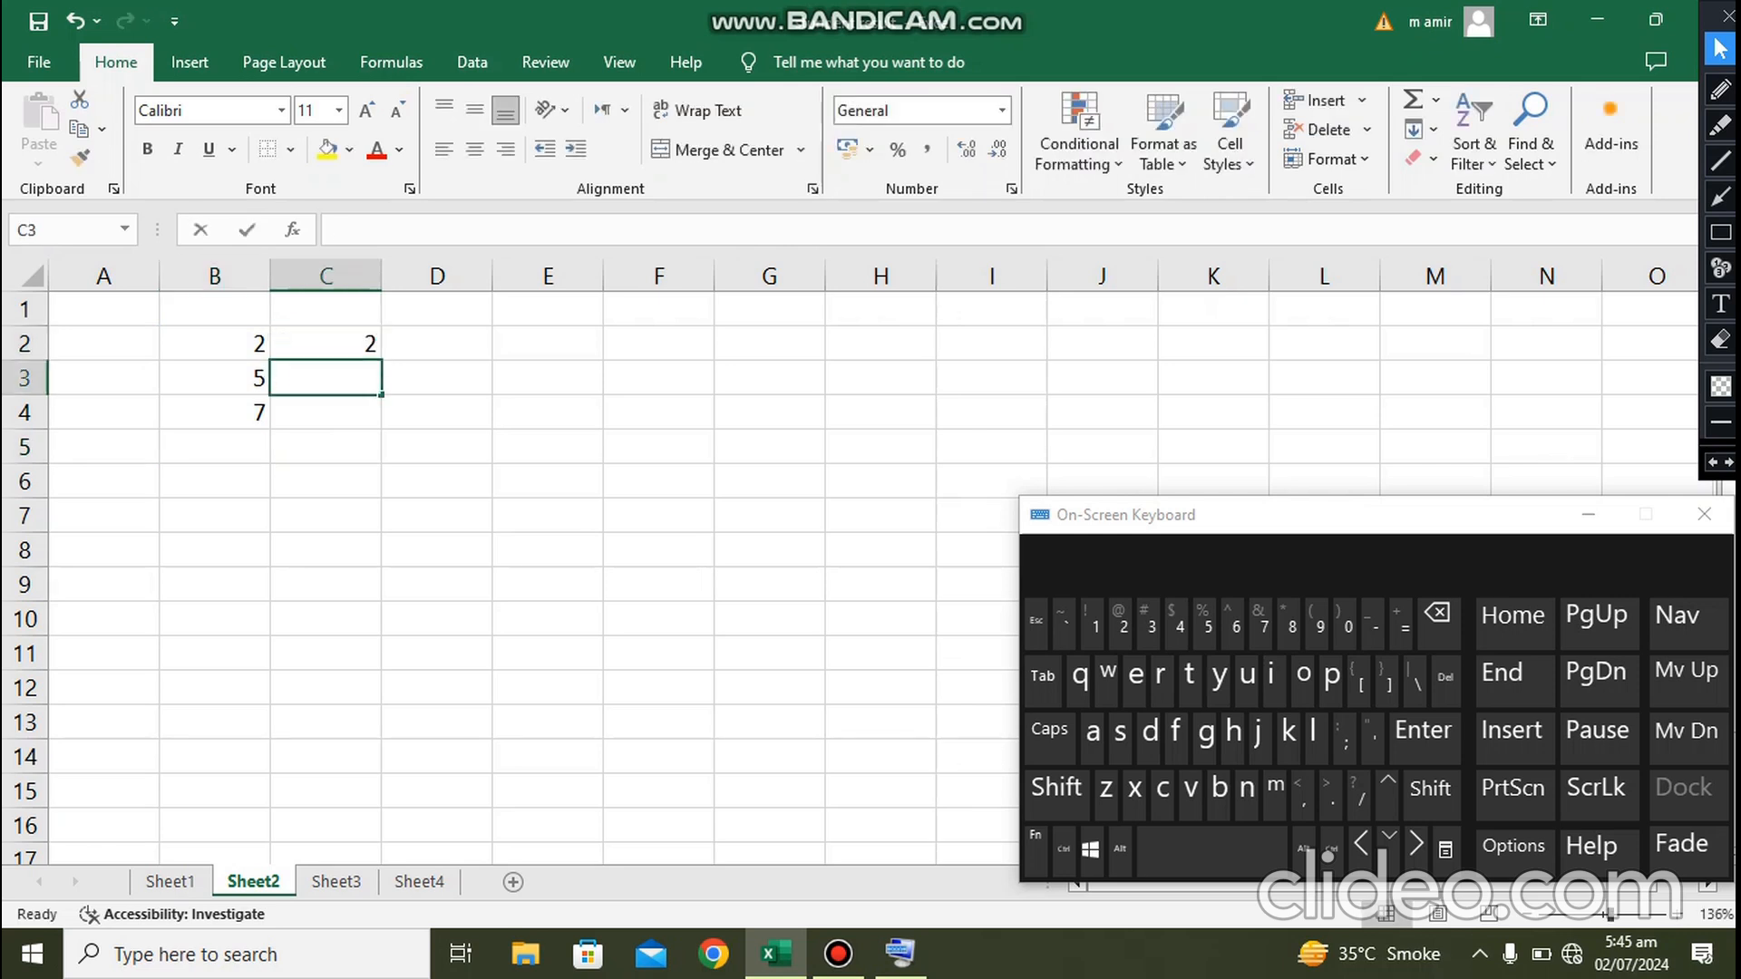
{"action": "type", "text": "3"}
{"action": "key", "text": "Return"}
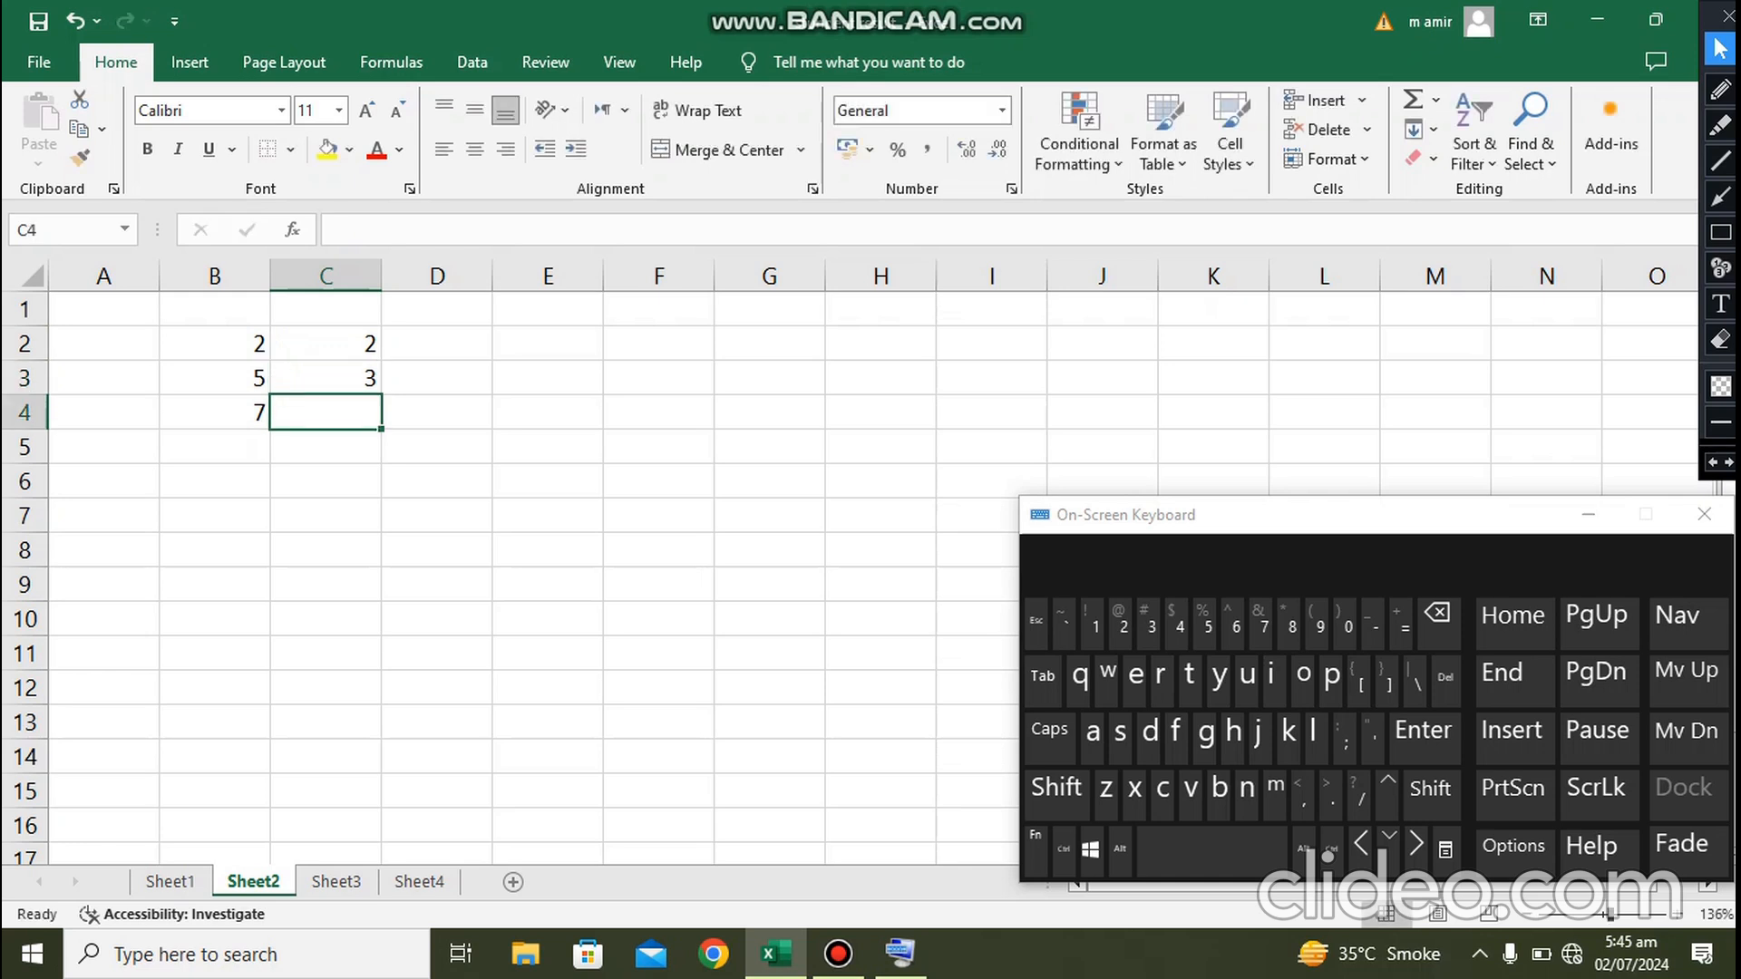
- Enter the multiplication formula =C2*C3 in cell C4
{"action": "left_click", "coordinate": [1403, 626]}
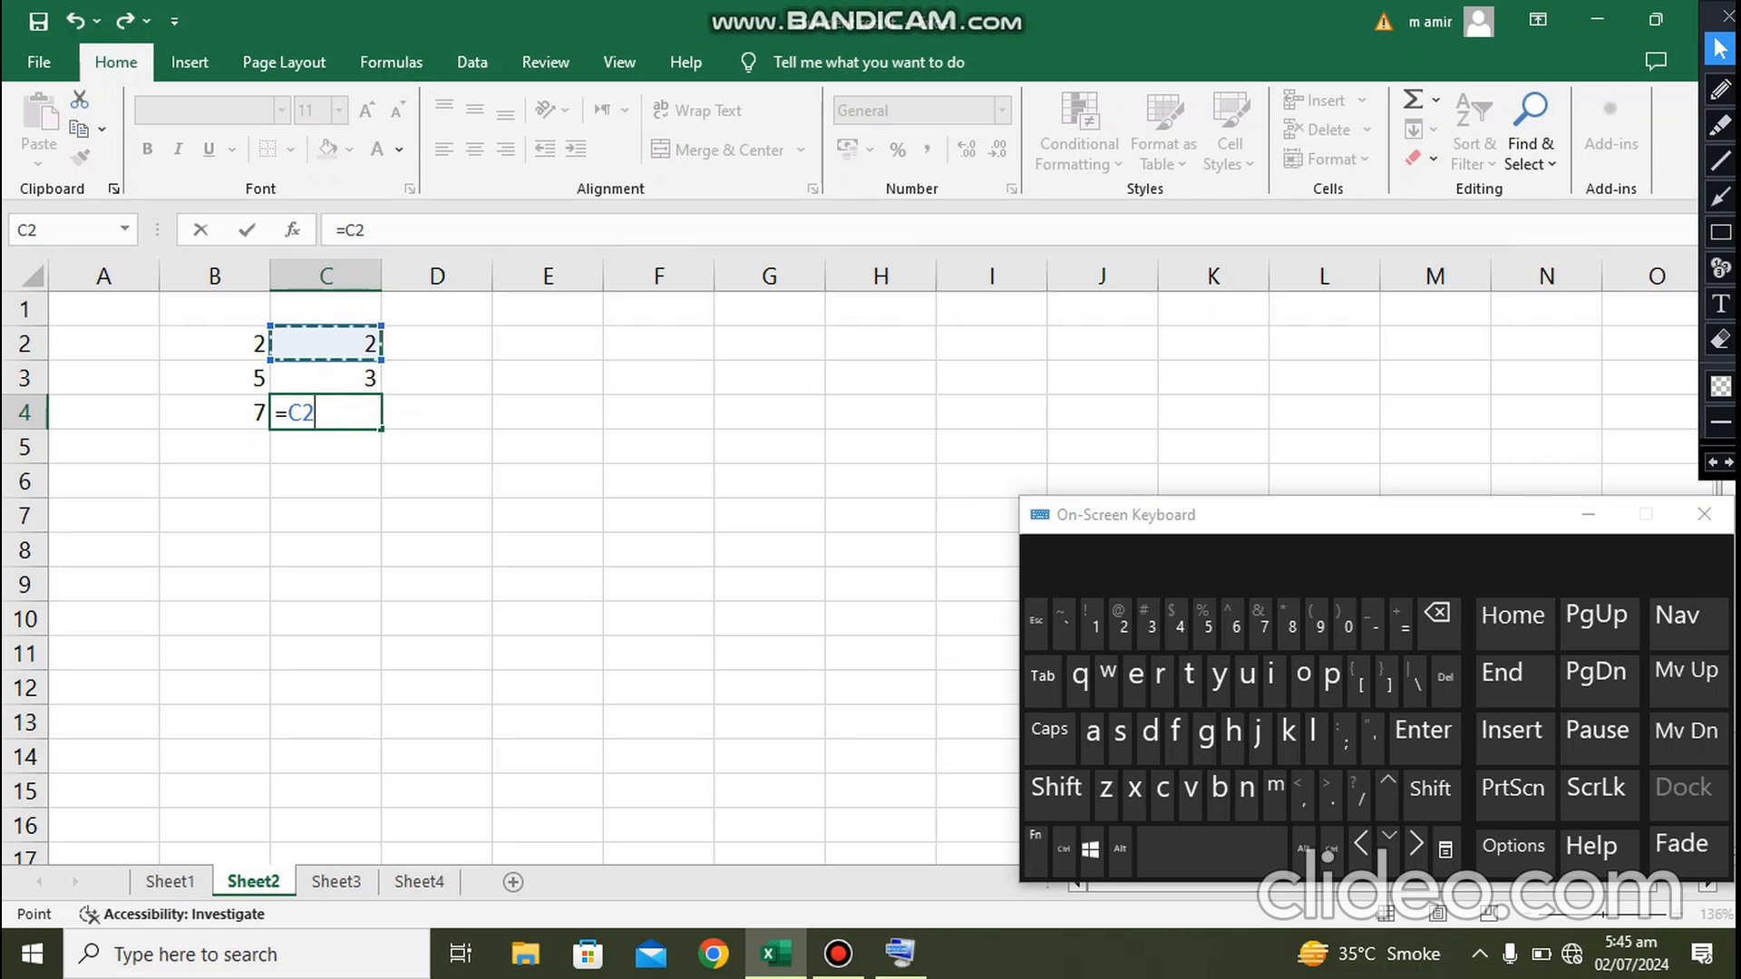
{"action": "type", "text": "*"}
{"action": "left_click", "coordinate": [326, 378]}
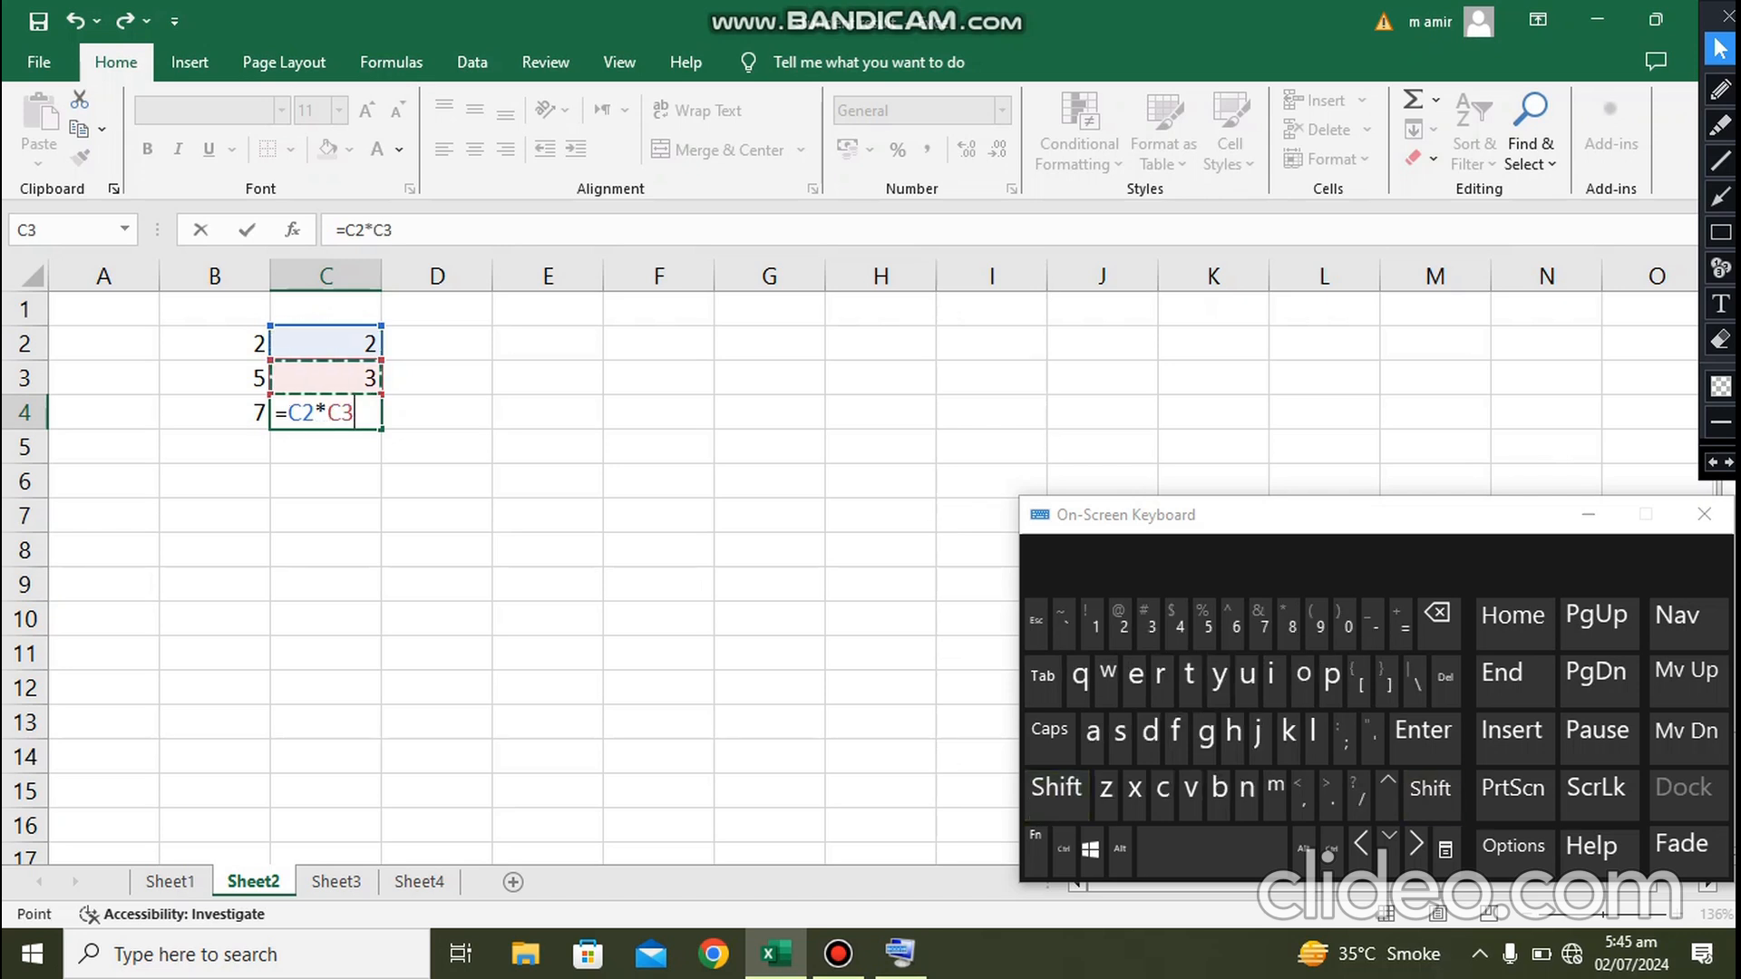
{"action": "key", "text": "Return"}
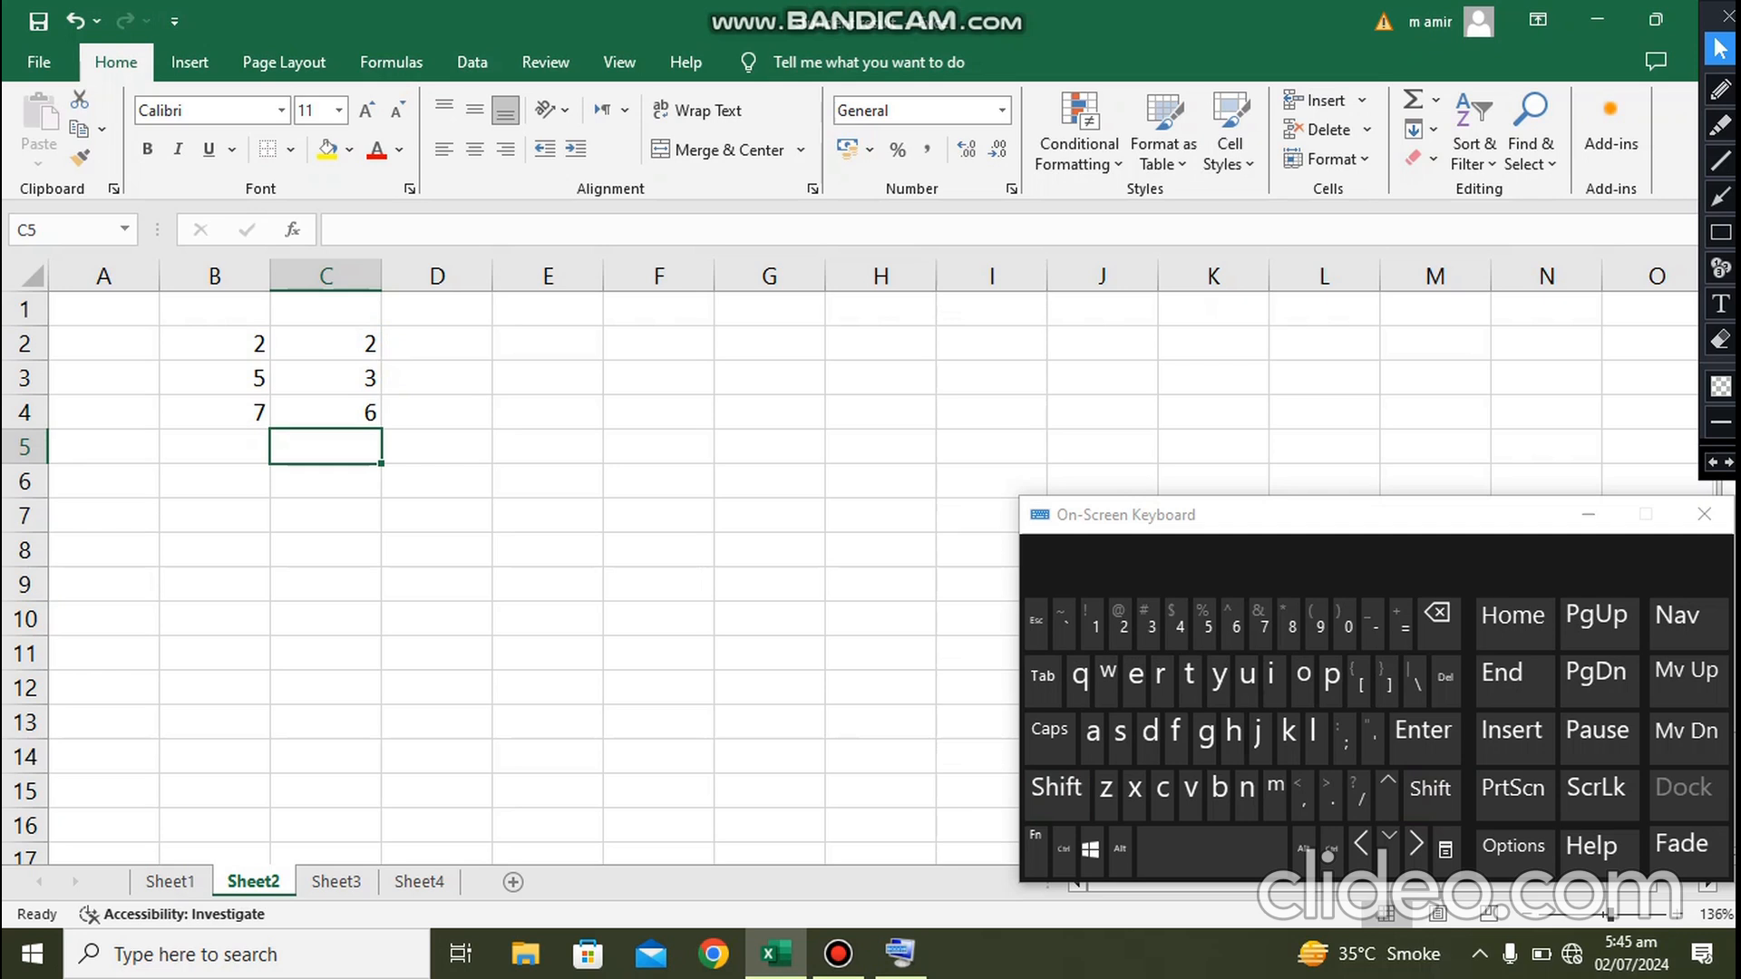
- Enter 10 in cell D2 and 2 in cell D3
{"action": "left_click", "coordinate": [437, 343]}
{"action": "type", "text": "10"}
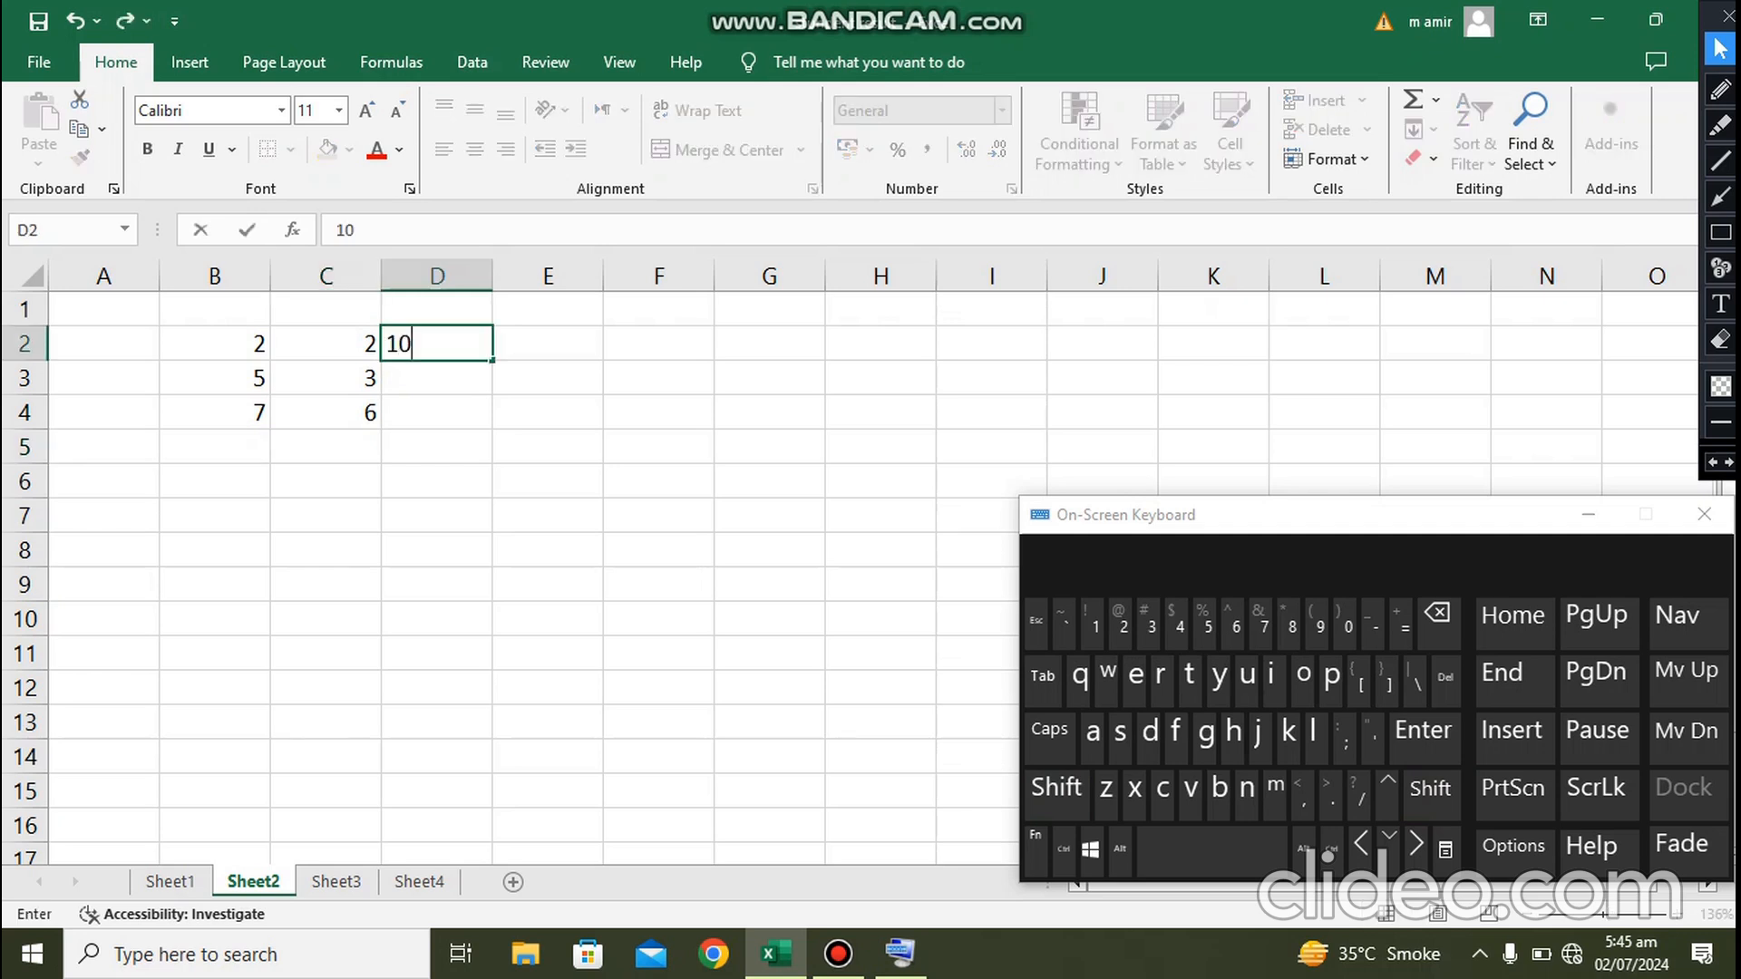
{"action": "key", "text": "Return"}
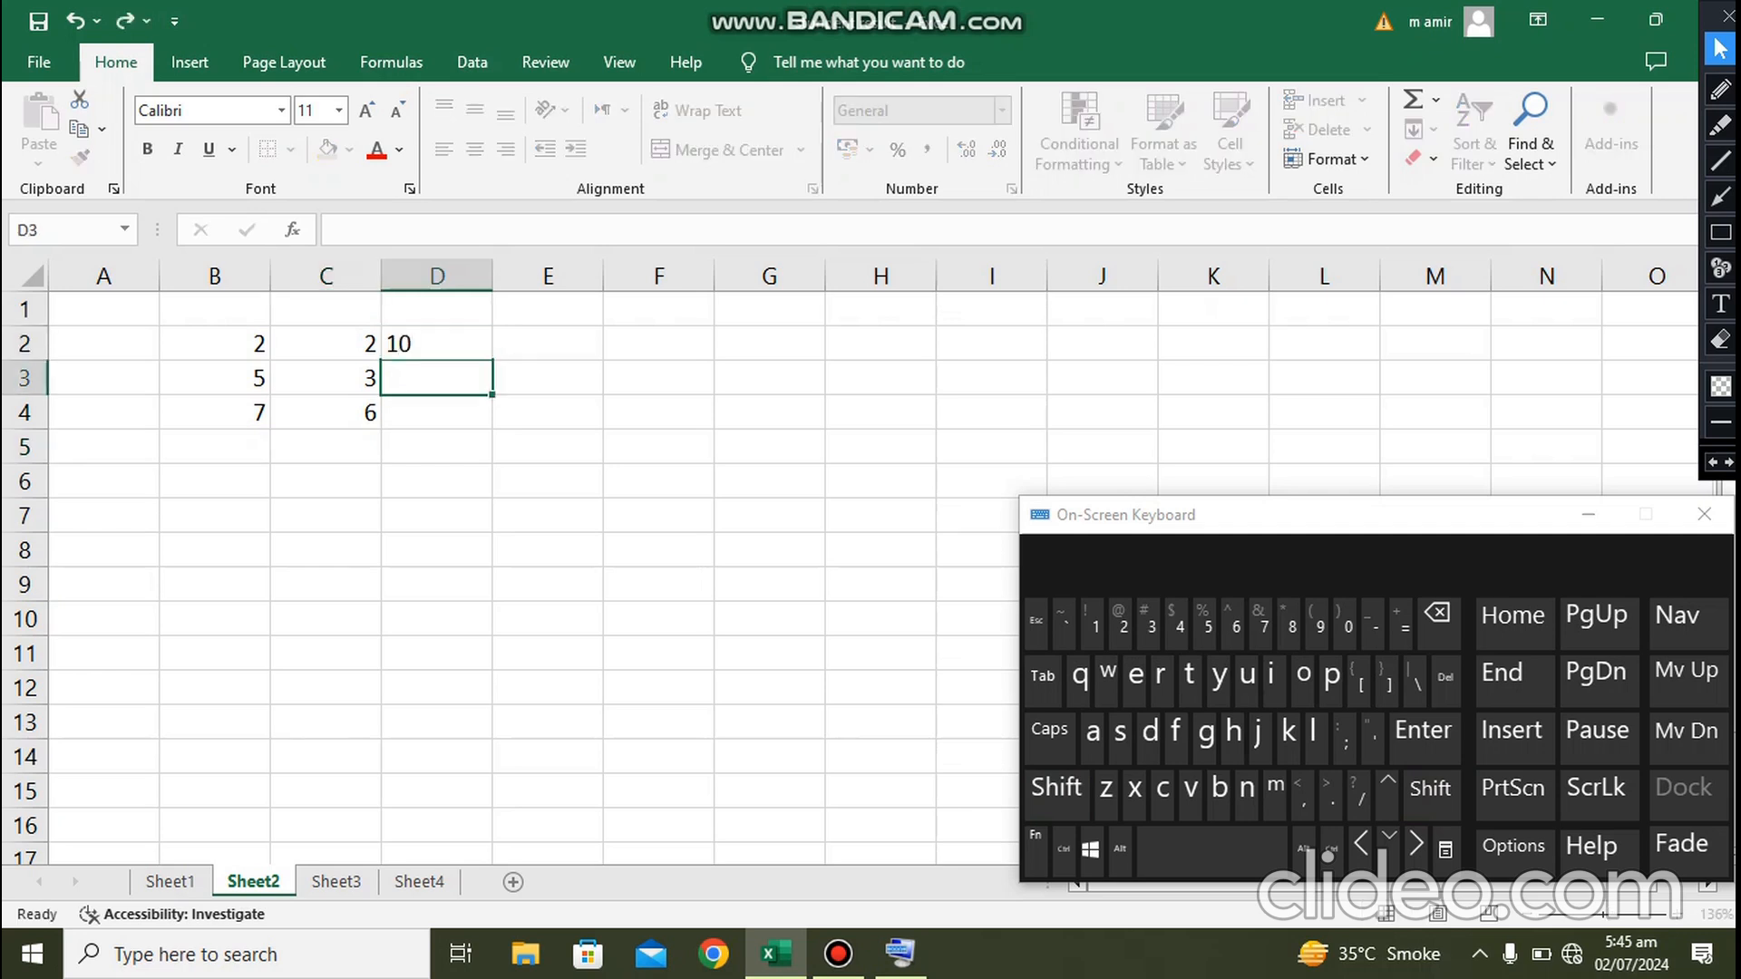
{"action": "type", "text": "2"}
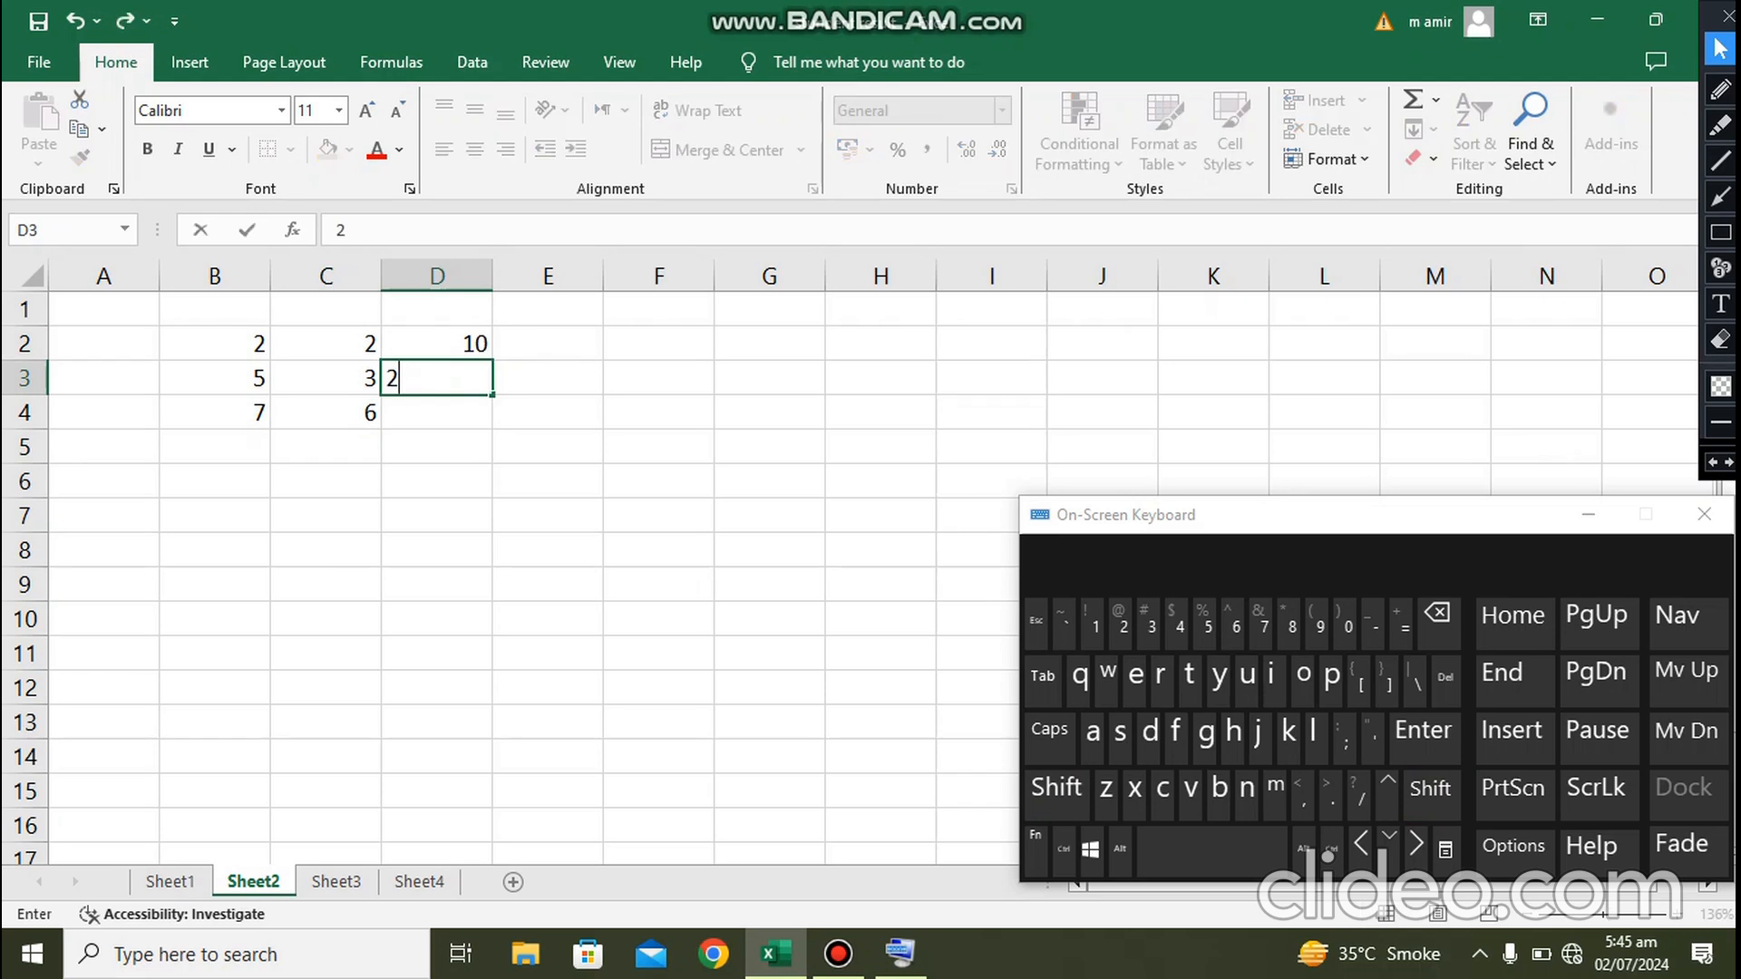
{"action": "key", "text": "Return"}
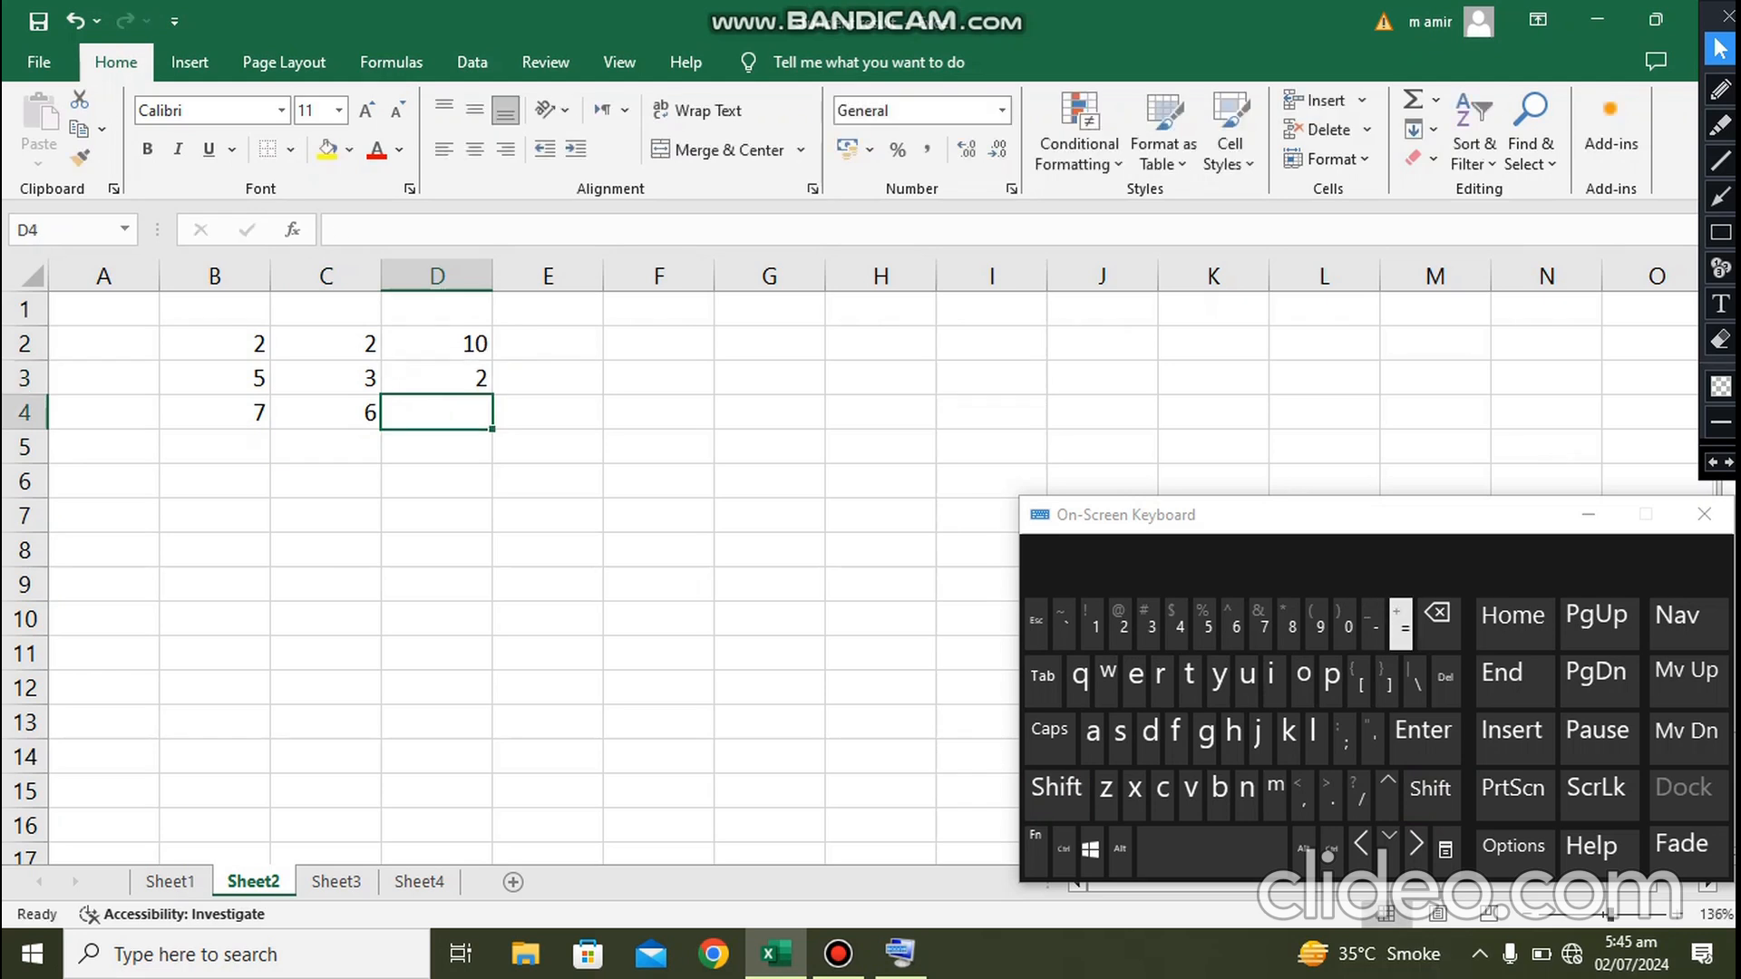
- Enter the division formula =D2/D3 in cell D4
{"action": "type", "text": "="}
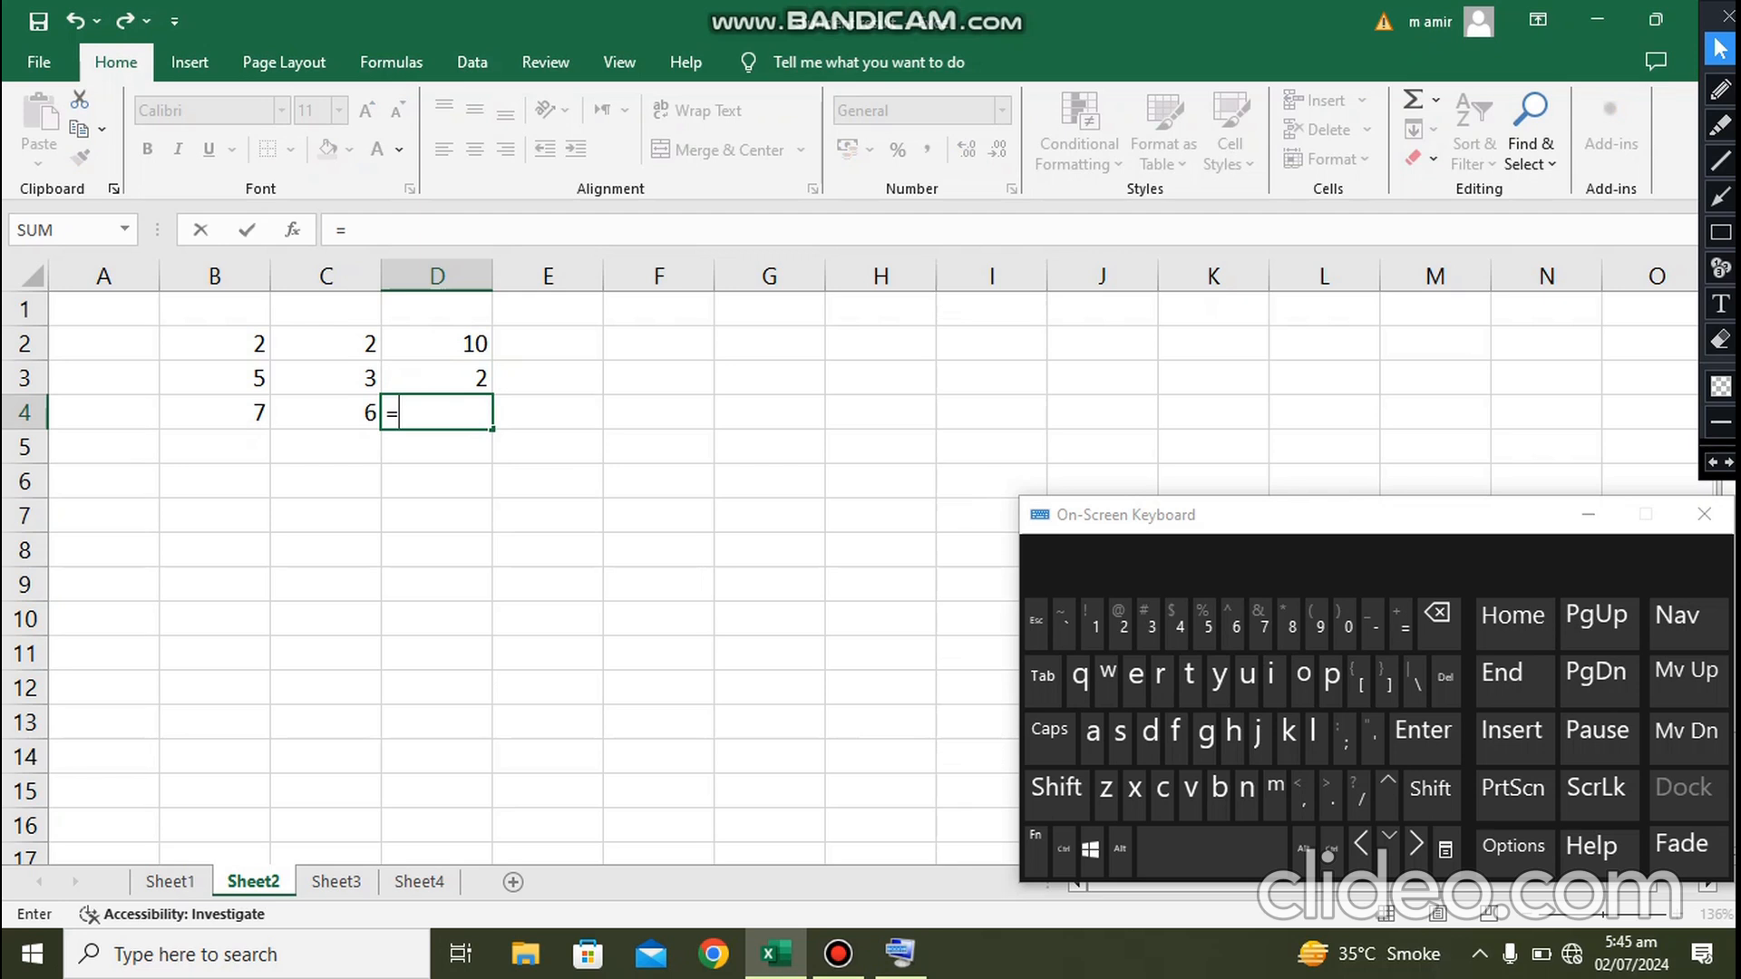
{"action": "key", "text": "Up"}
{"action": "key", "text": "Up"}
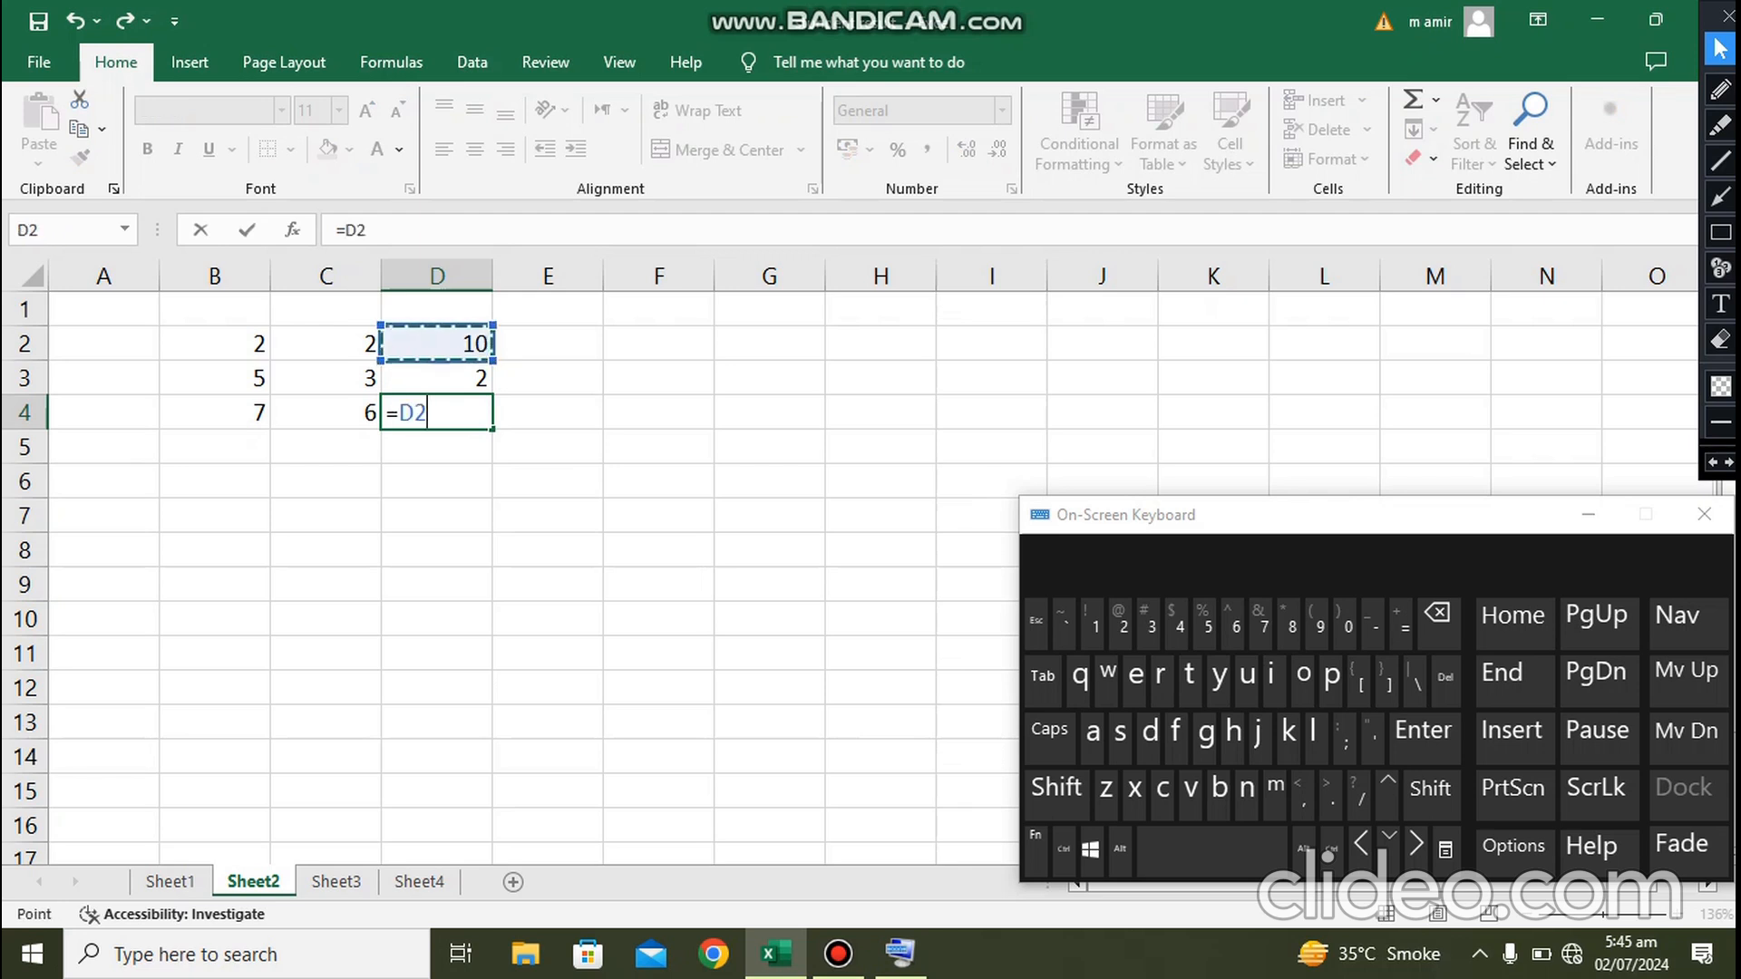
{"action": "type", "text": "/"}
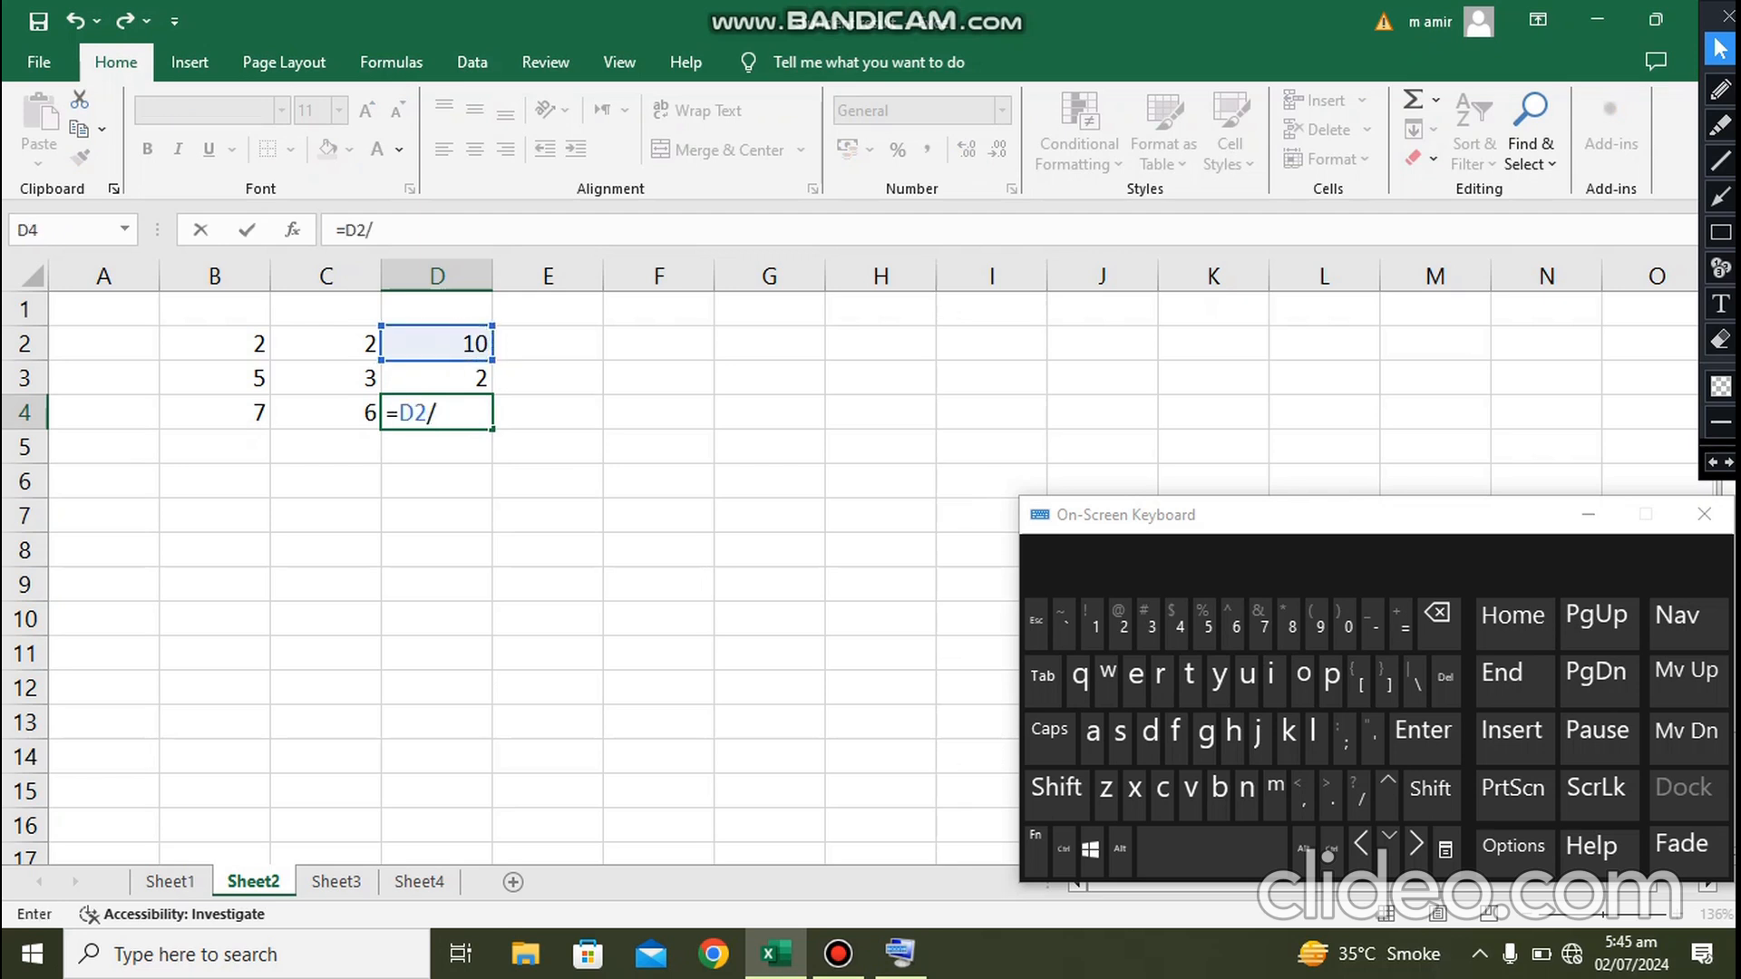
{"action": "key", "text": "Up"}
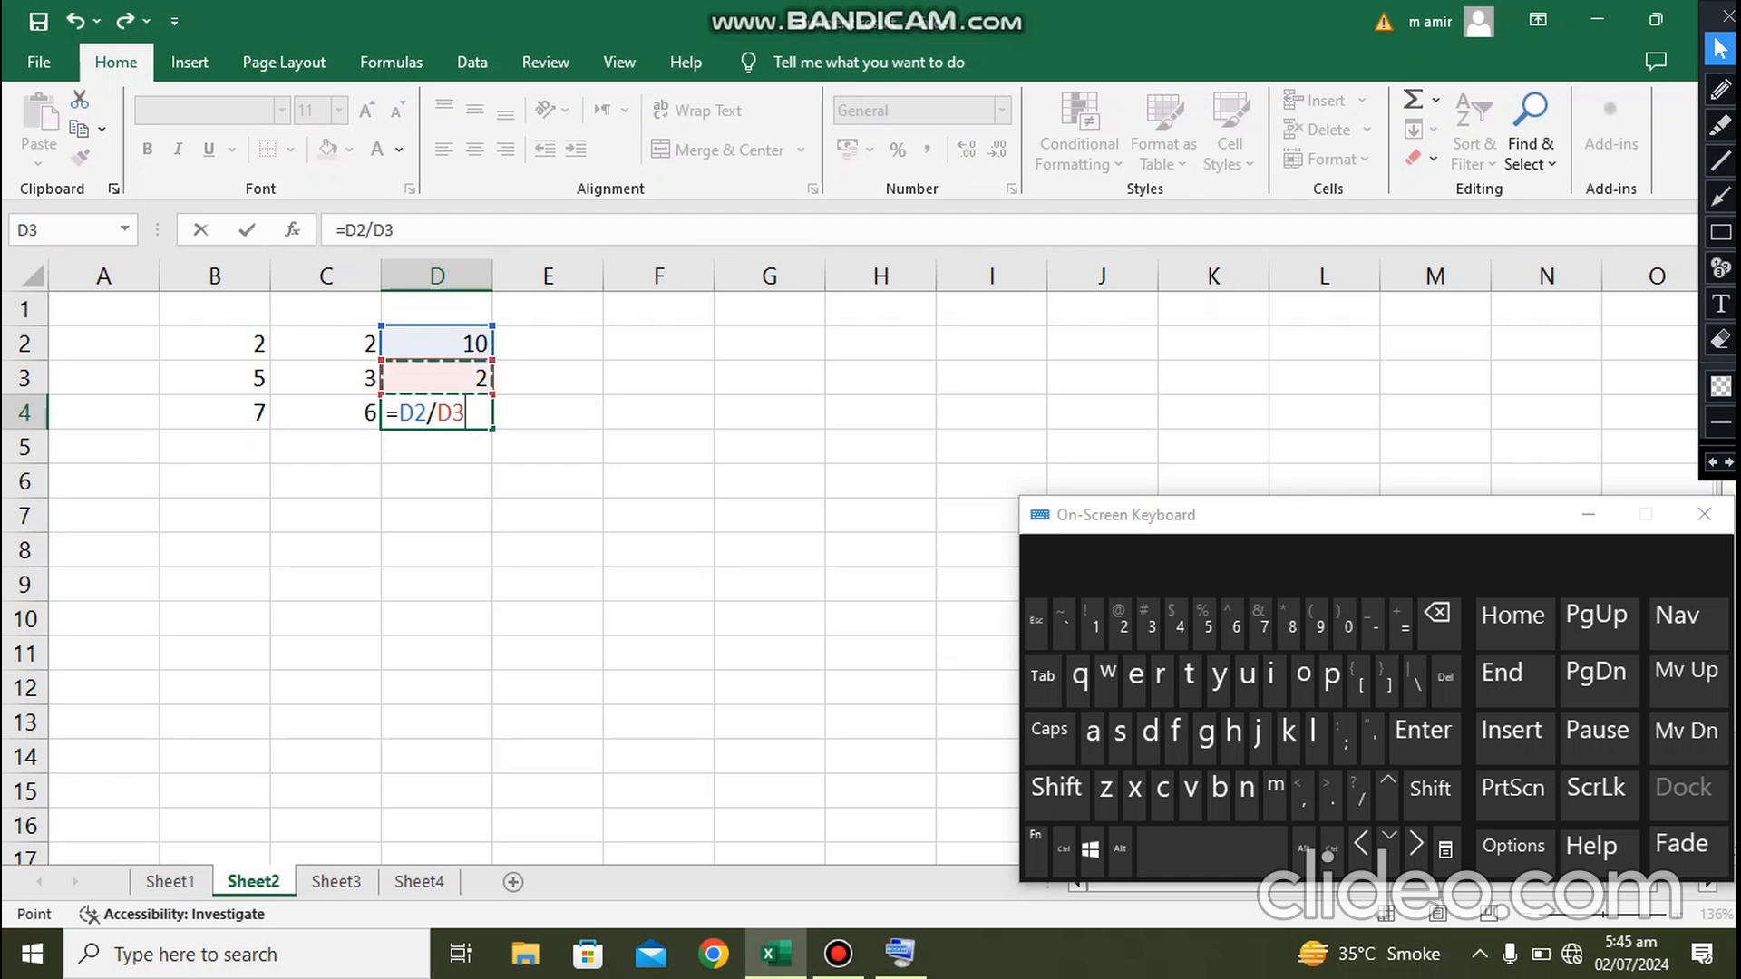
{"action": "key", "text": "Return"}
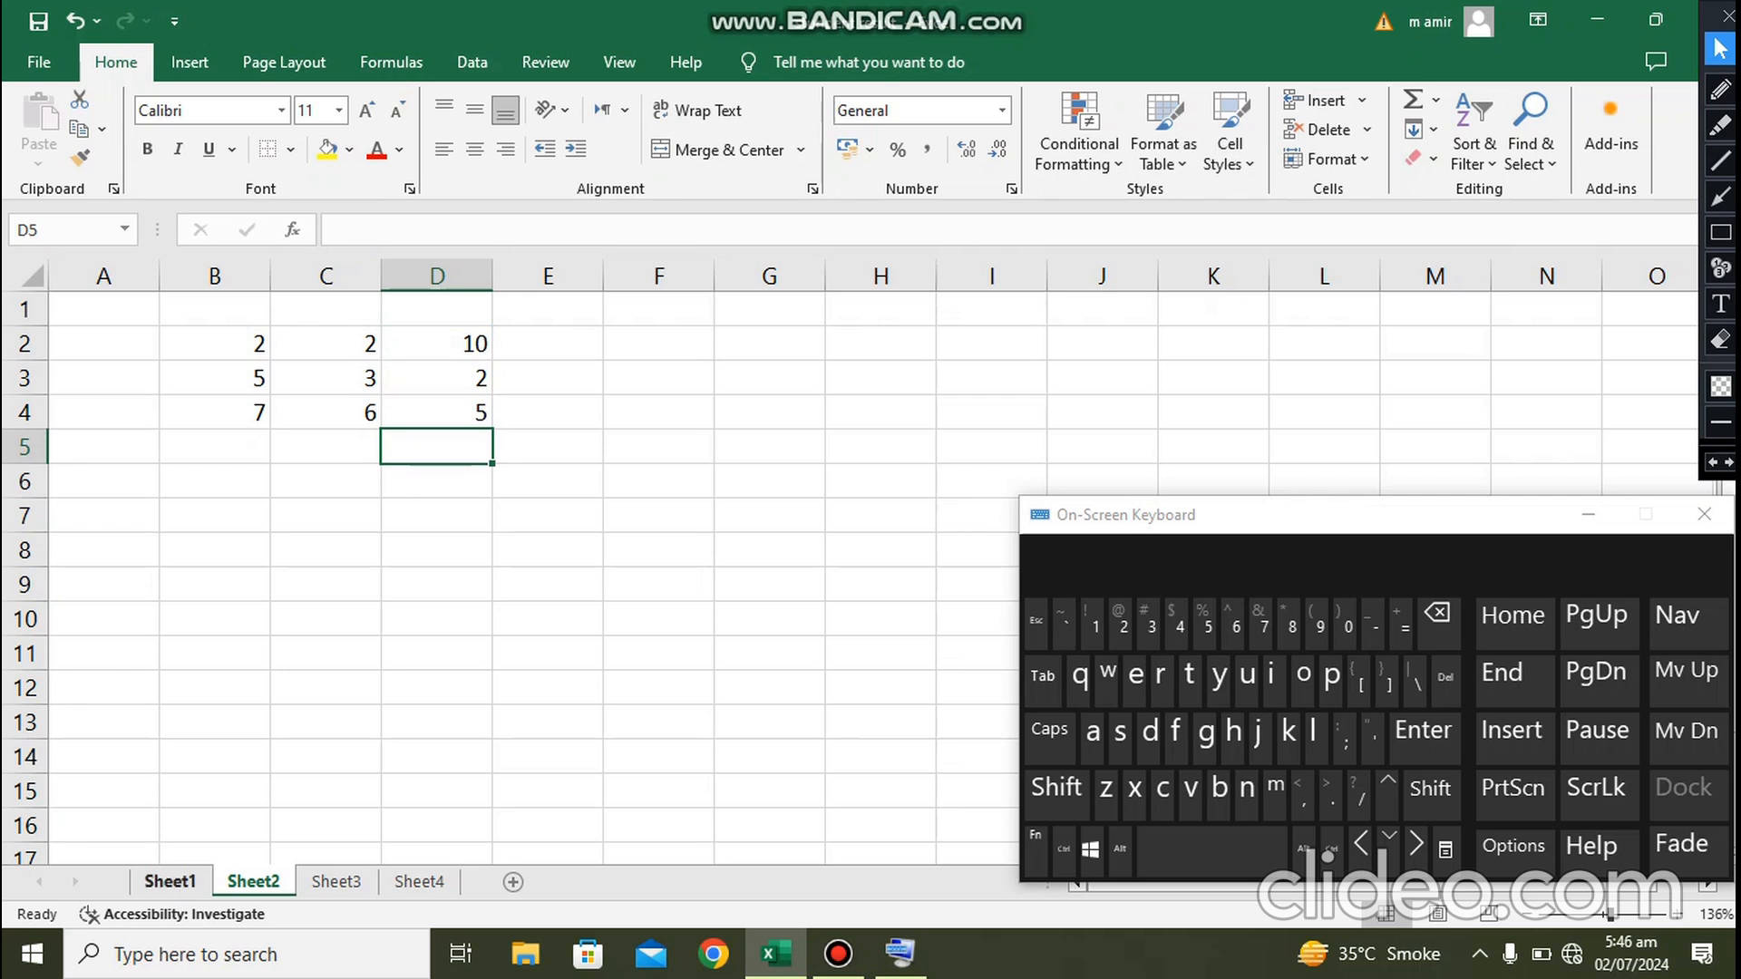
- Switch to Sheet1 and minimize the On-Screen Keyboard
{"action": "left_click", "coordinate": [169, 881]}
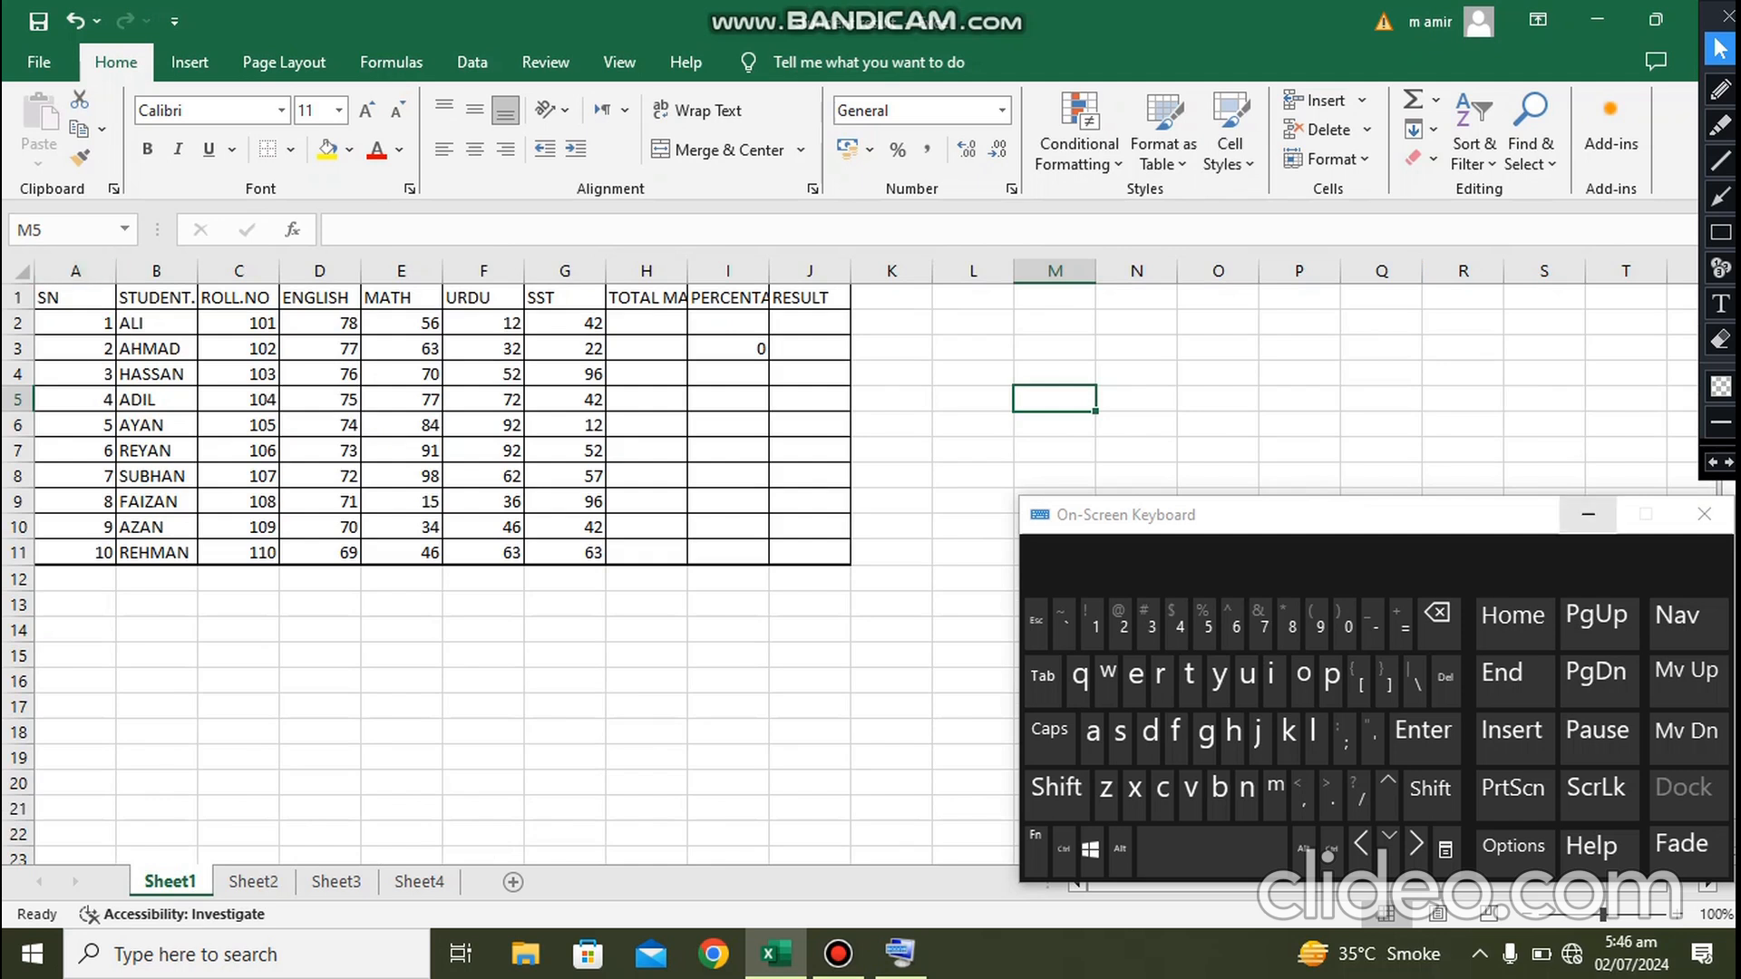
{"action": "left_click", "coordinate": [1588, 514]}
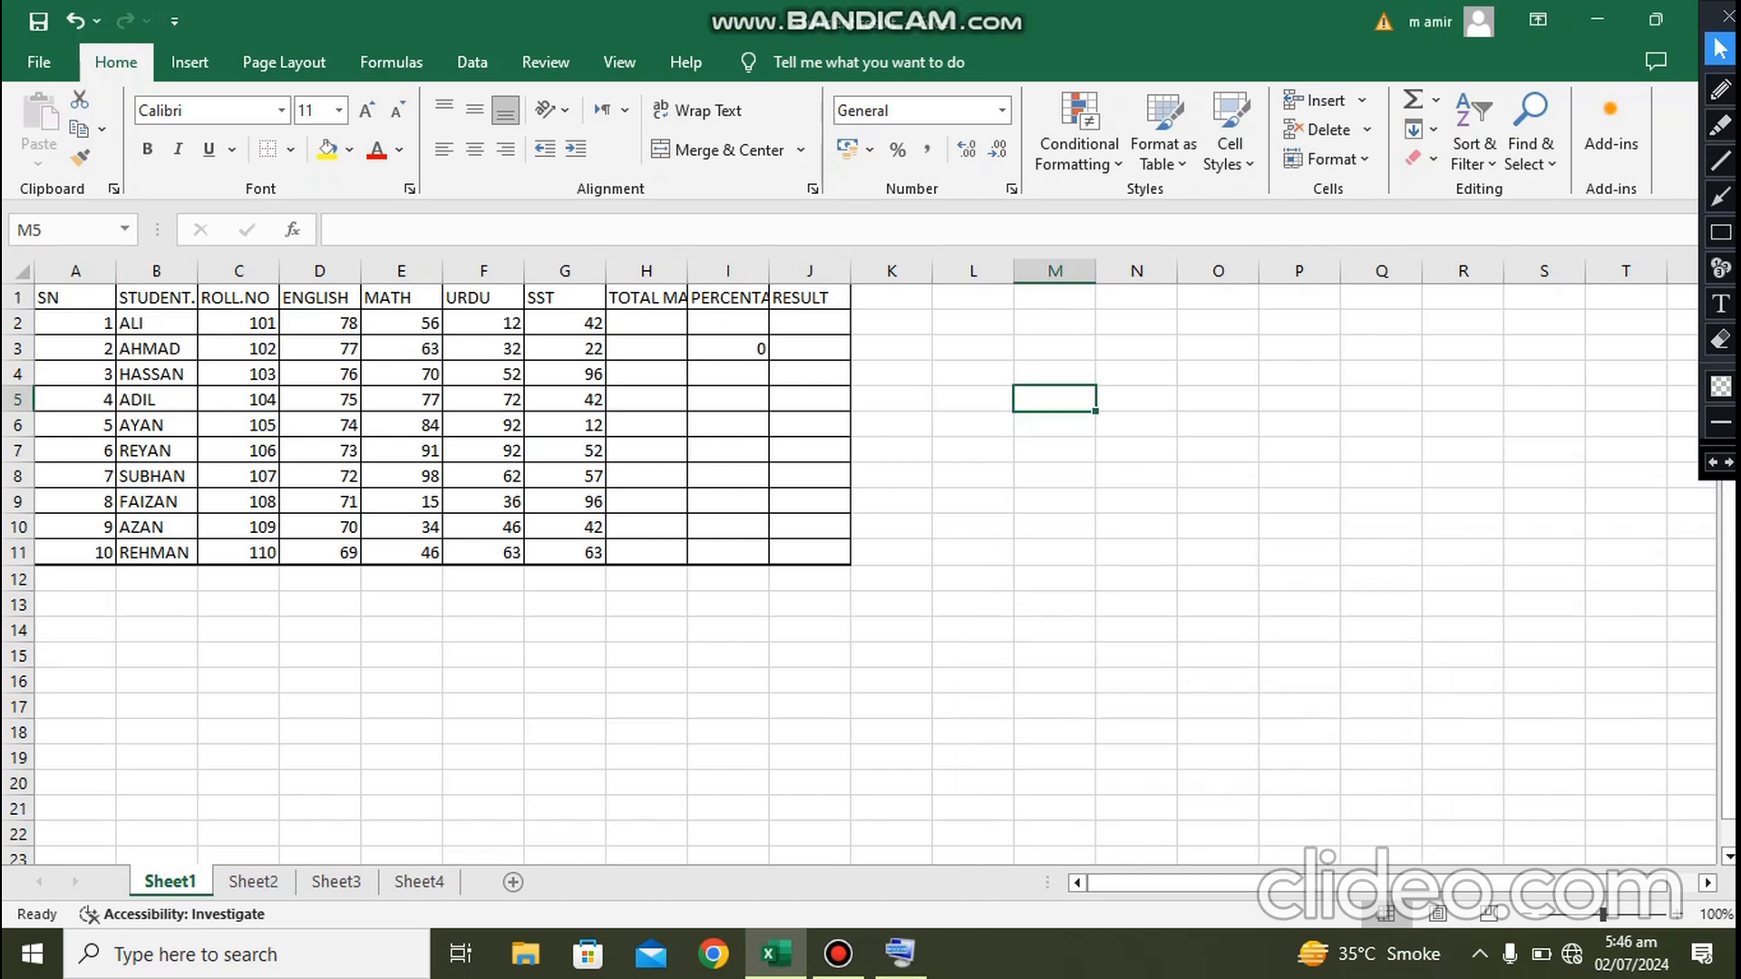
- Try filling weekday names from Sunday down cells M1 to M9, and undo the entries
{"action": "key", "text": "ctrl+Up"}
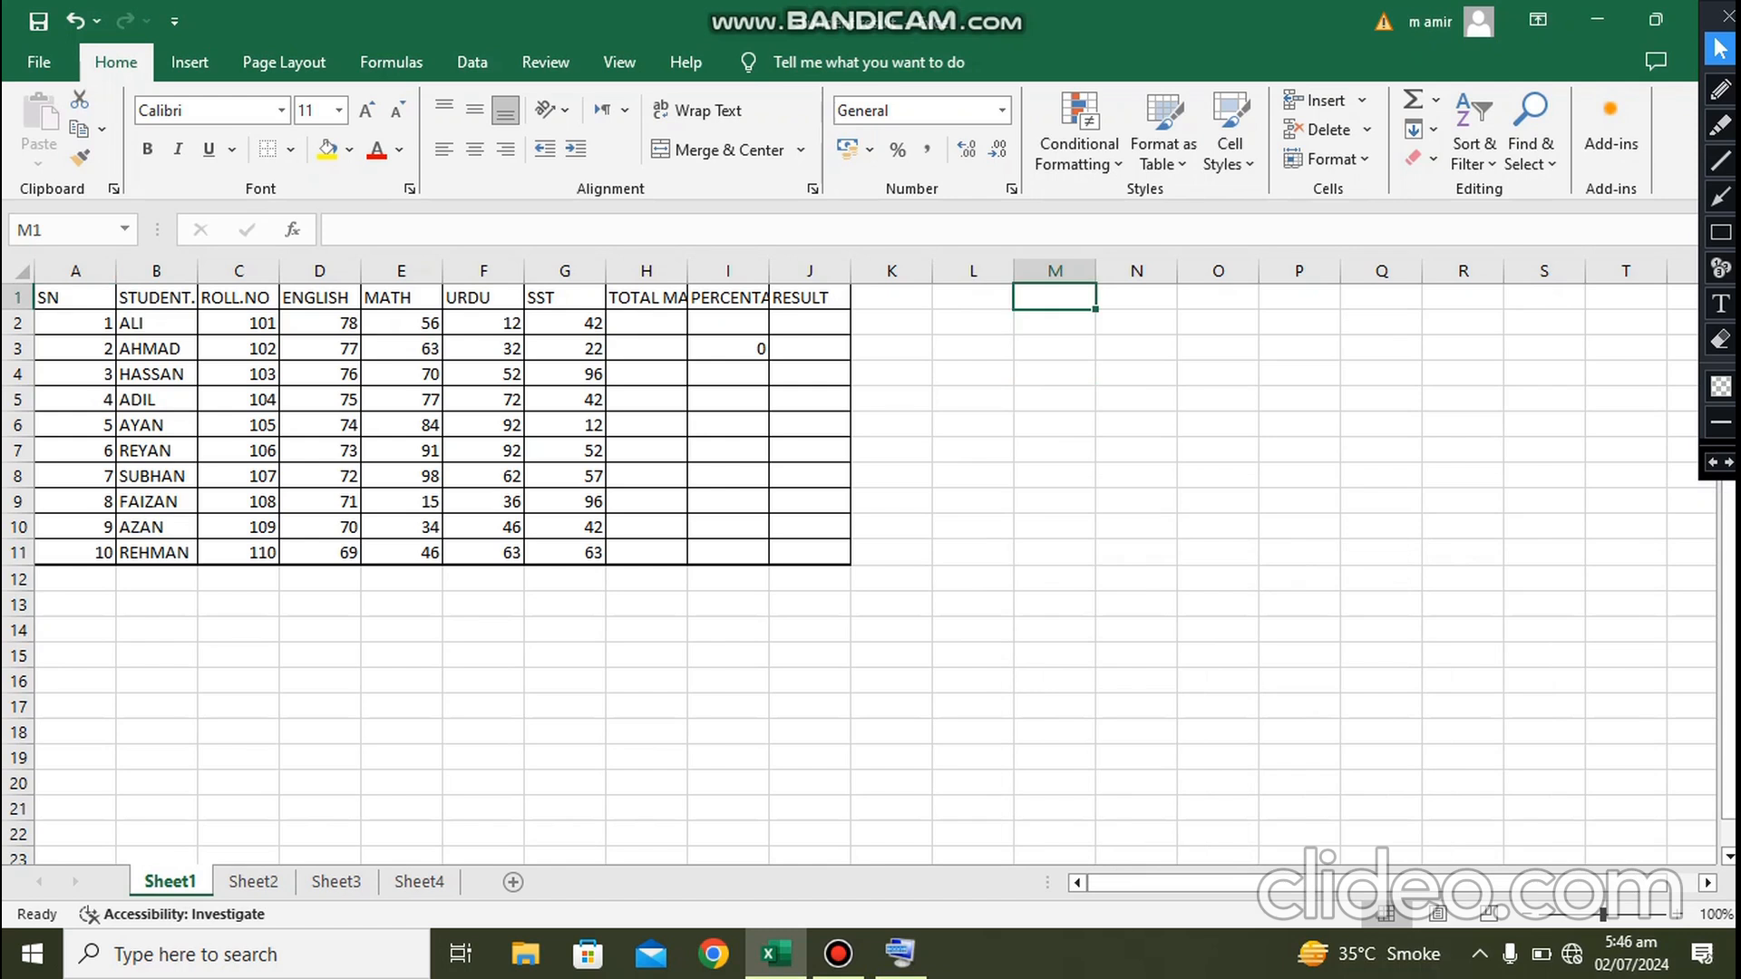
{"action": "type", "text": "1"}
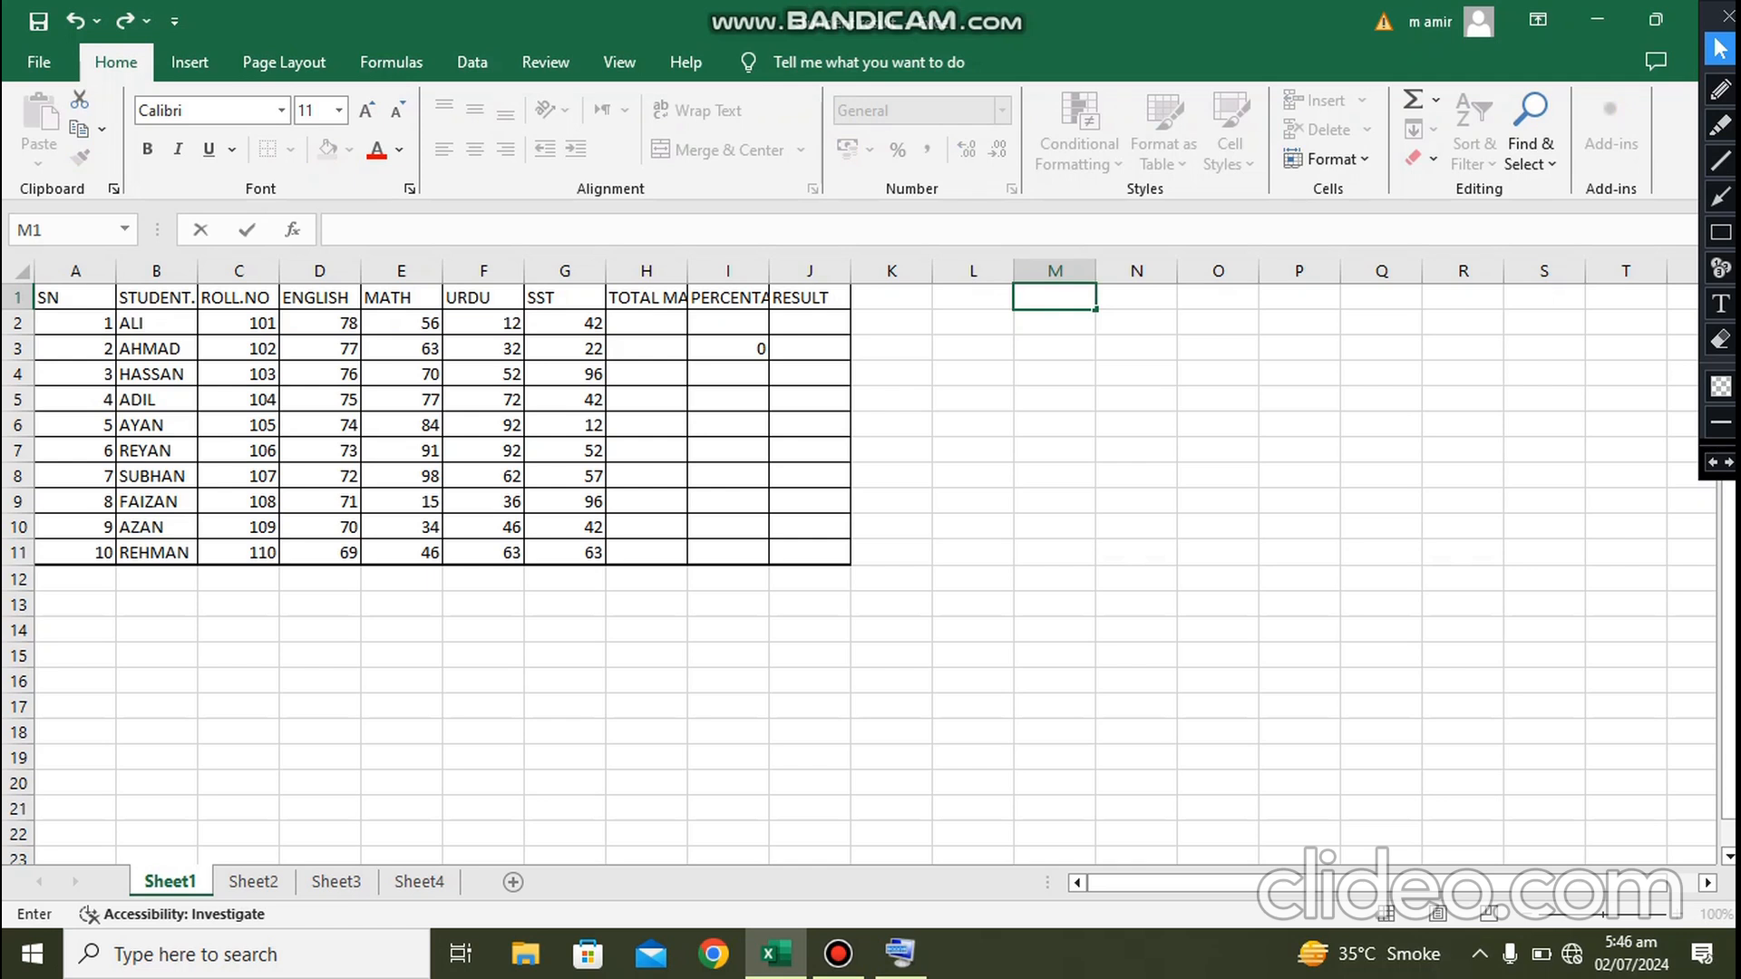
{"action": "key", "text": "F2"}
{"action": "type", "text": "sunday"}
{"action": "left_click_drag", "start_coordinate": [1095, 309], "coordinate": [1093, 507]}
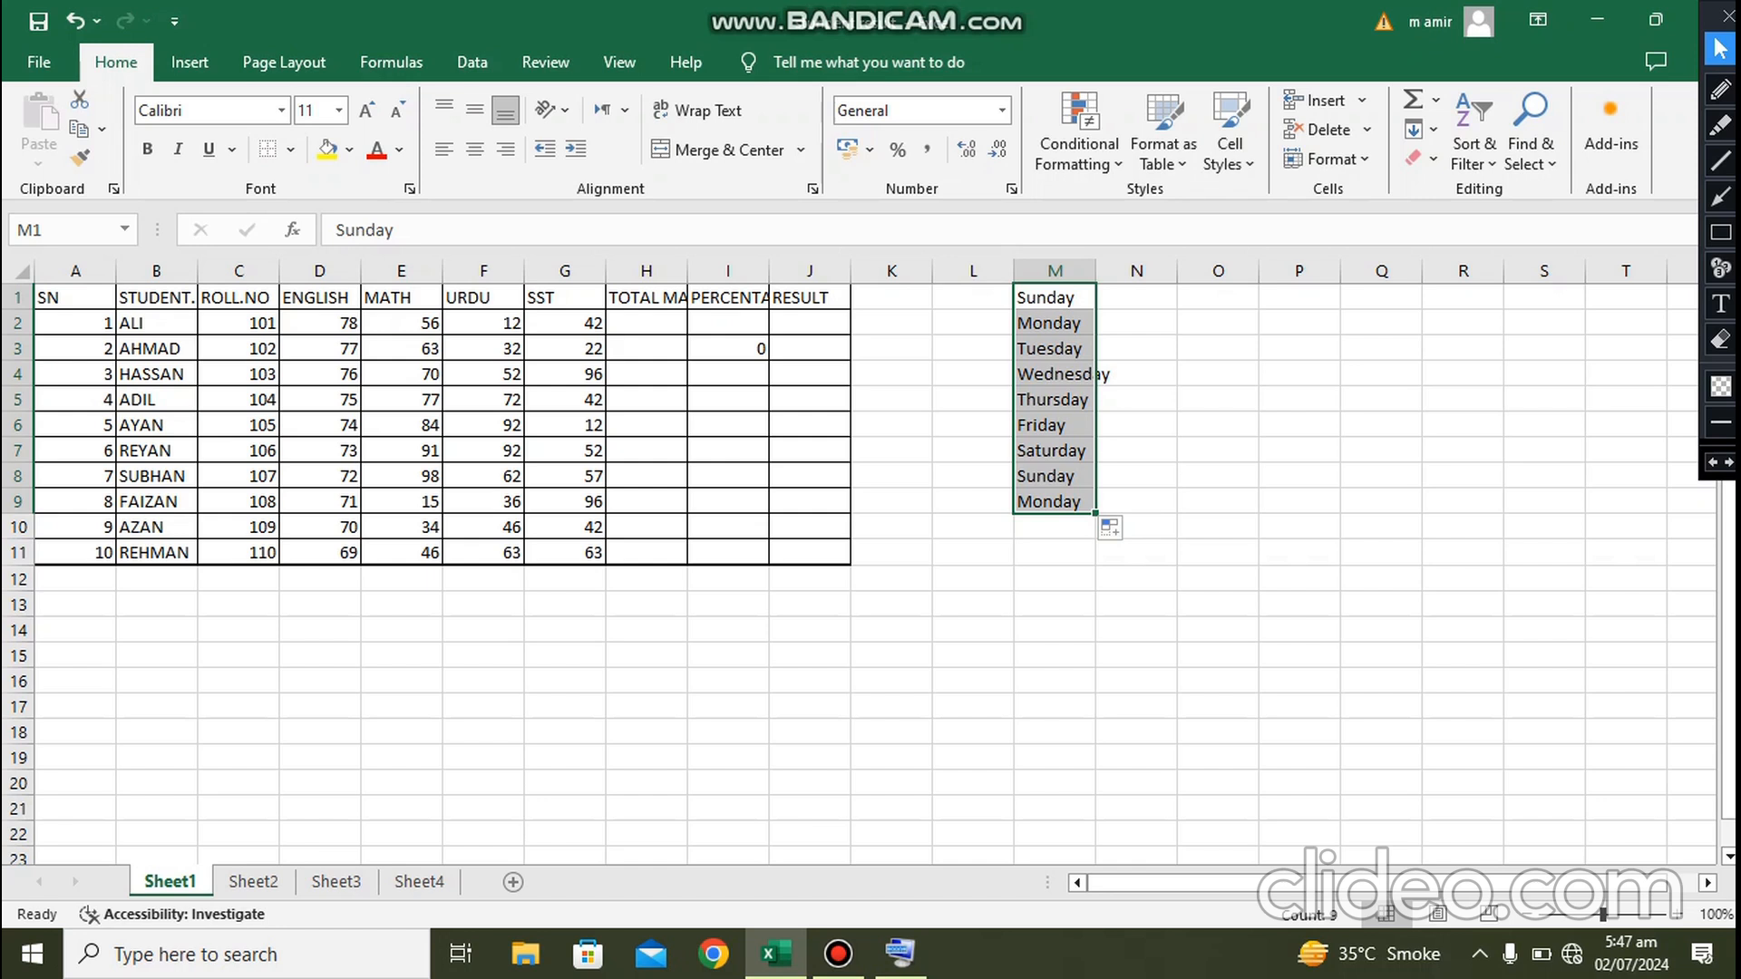
{"action": "left_click", "coordinate": [973, 425]}
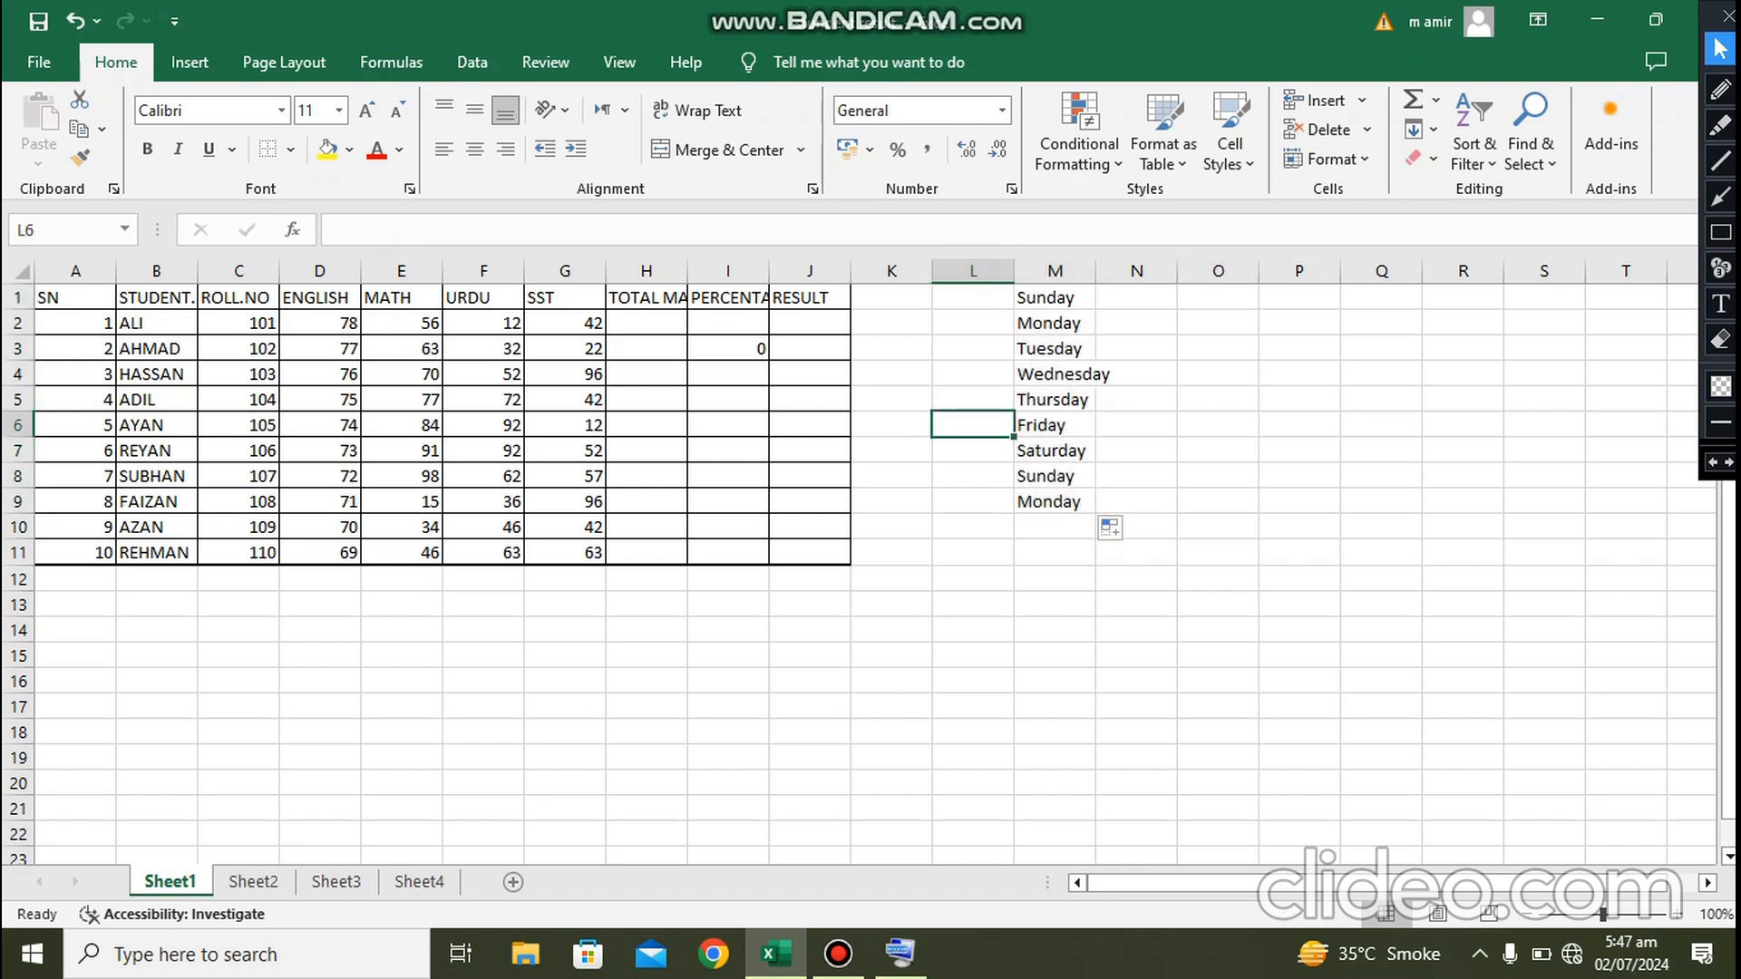
{"action": "key", "text": "ctrl+z"}
{"action": "key", "text": "ctrl+z"}
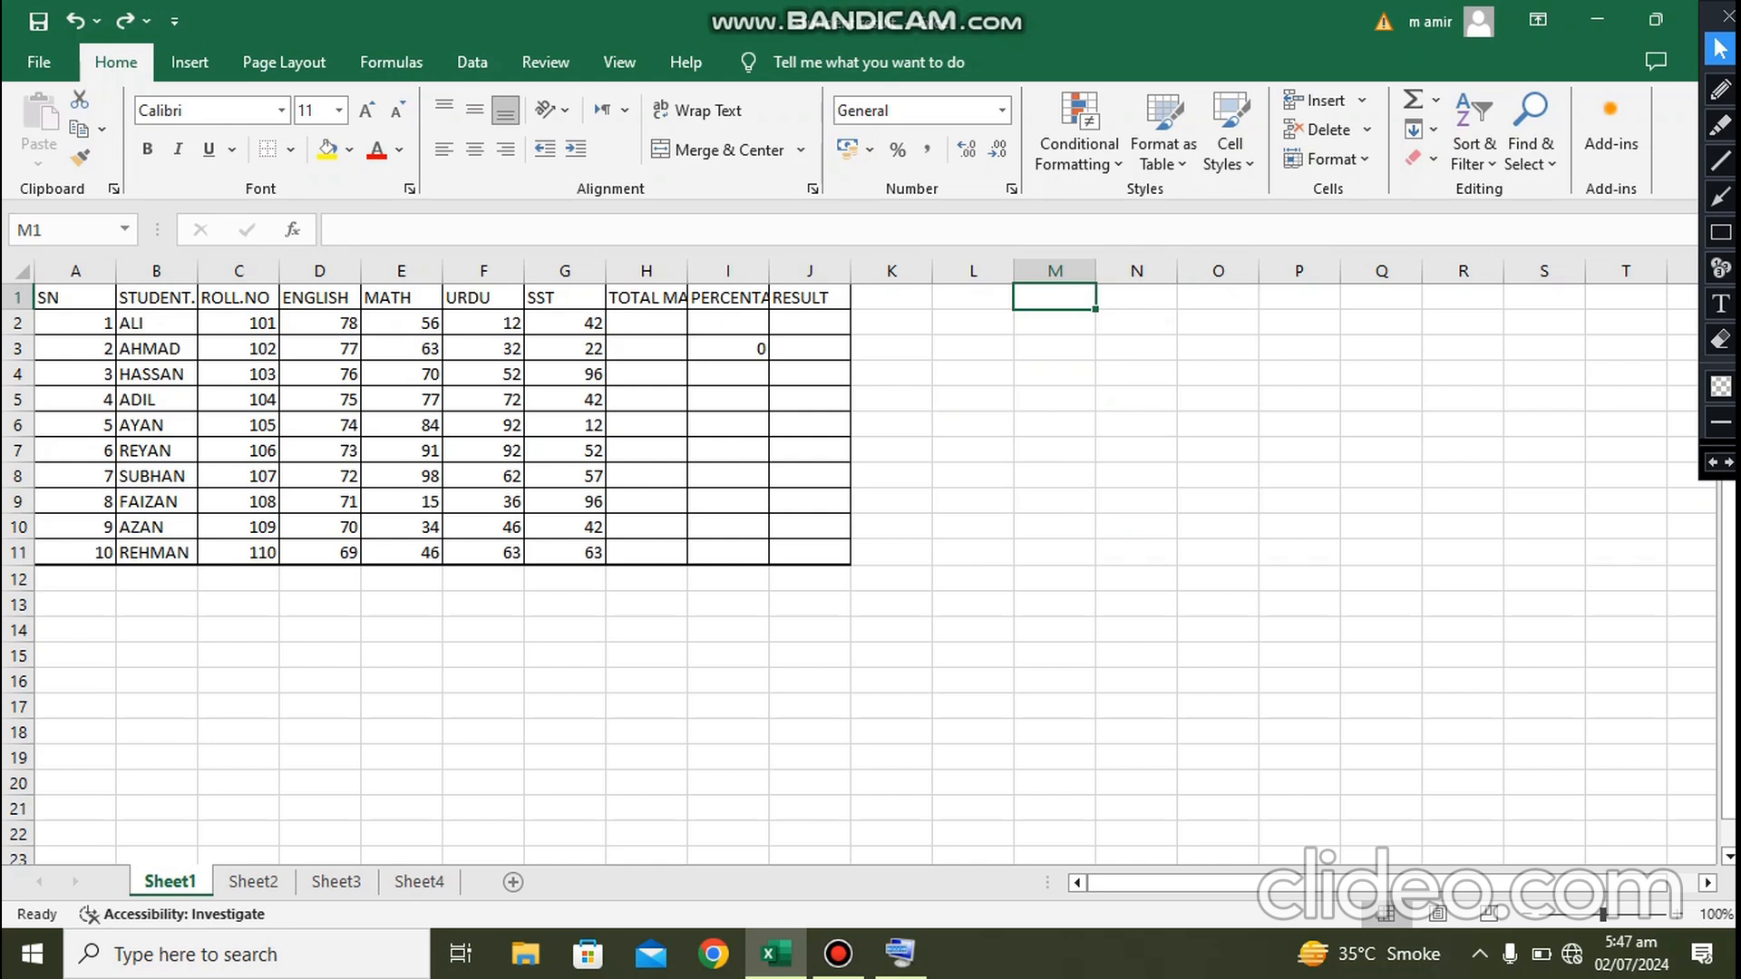
- Try filling abbreviated month names from jan down cells M1 to M10, and undo the entries
{"action": "type", "text": "ja"}
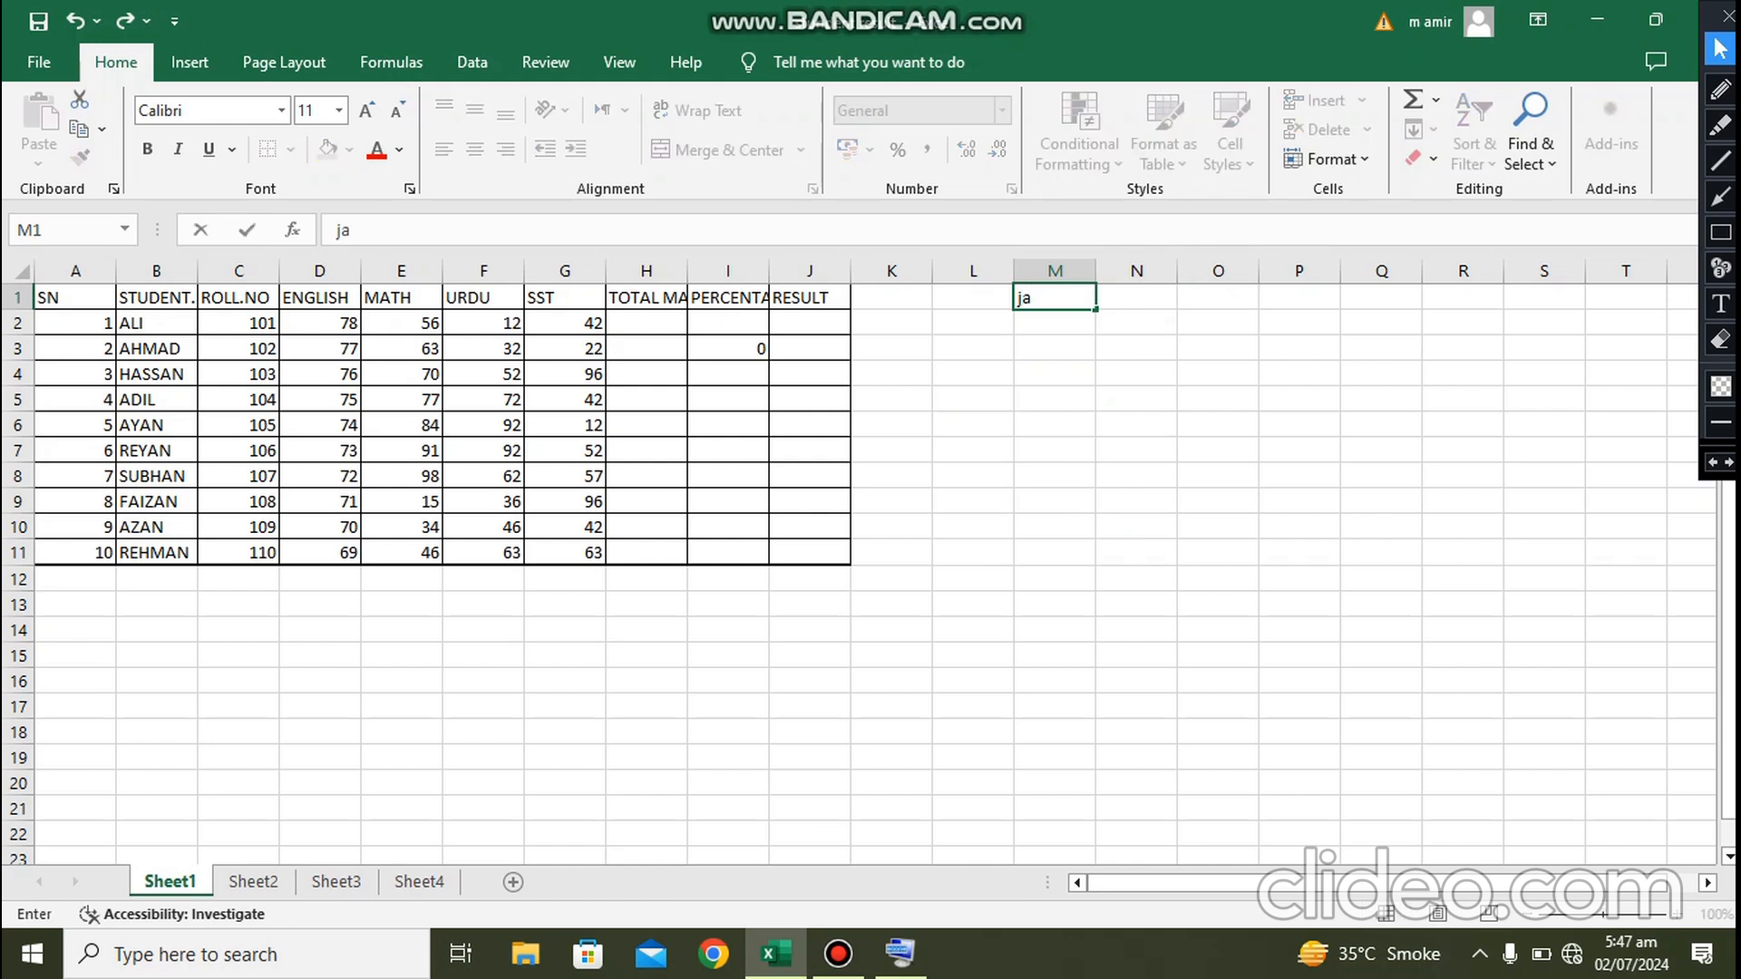
{"action": "type", "text": "nu"}
{"action": "key", "text": "BackSpace"}
{"action": "key", "text": "F2"}
{"action": "left_click_drag", "start_coordinate": [1096, 309], "coordinate": [1097, 537]}
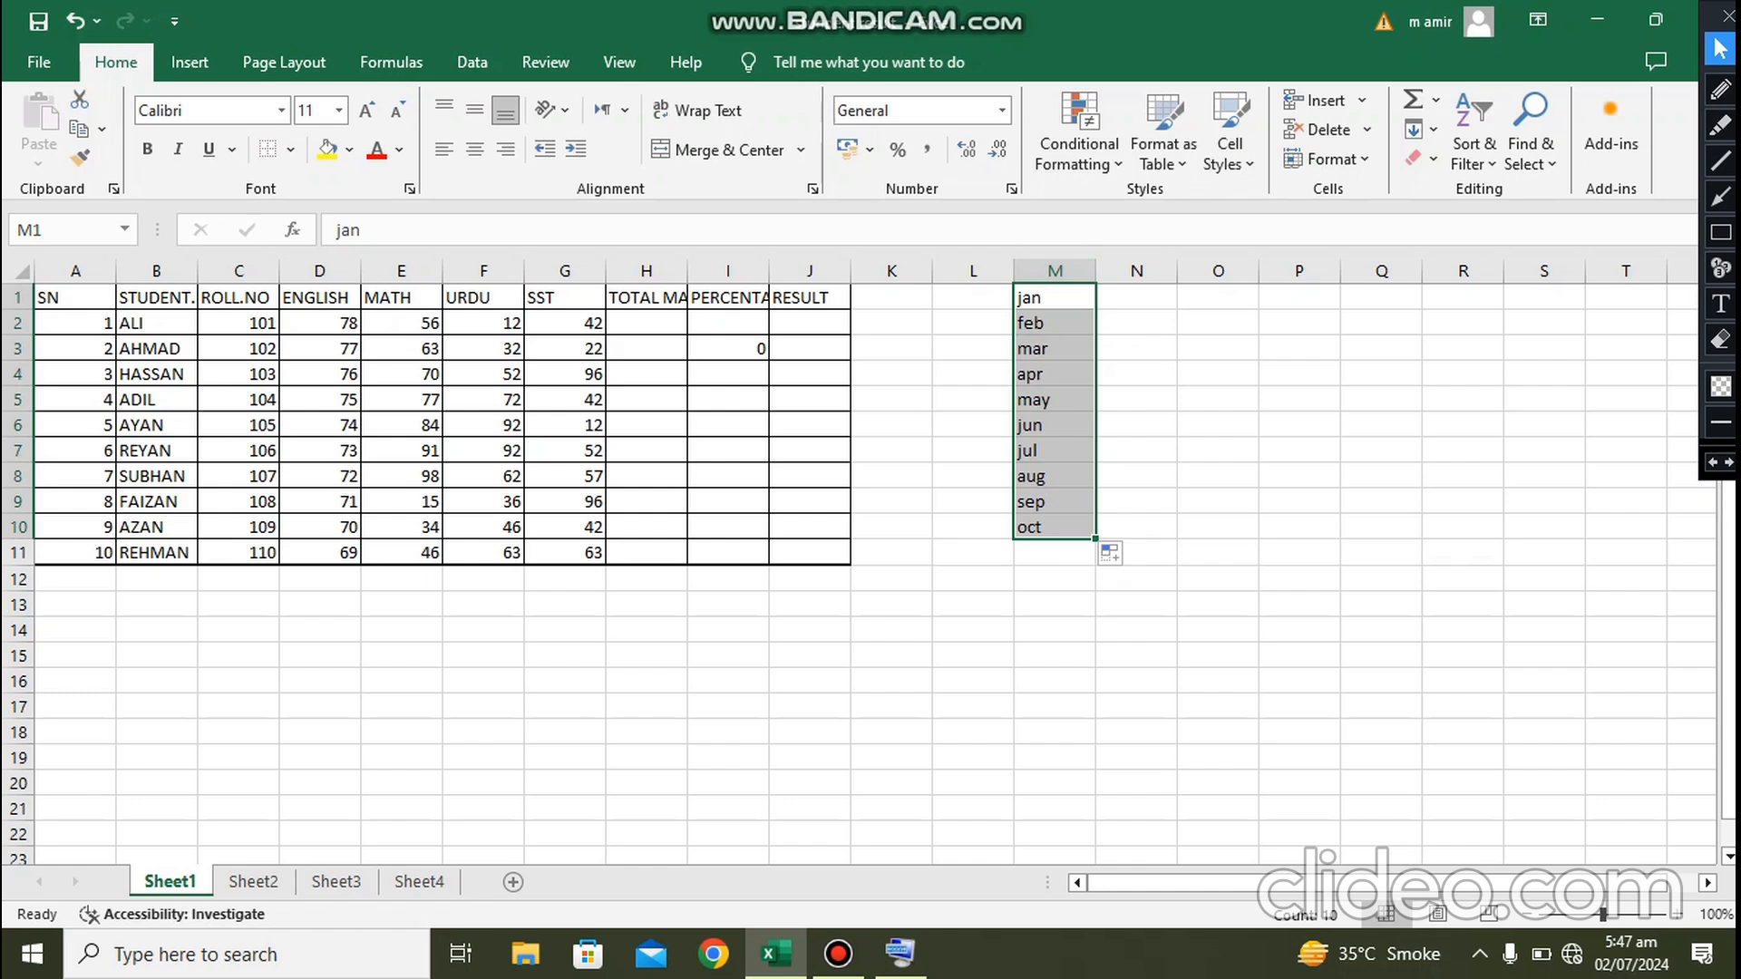
{"action": "key", "text": "ctrl+z"}
{"action": "key", "text": "ctrl+z"}
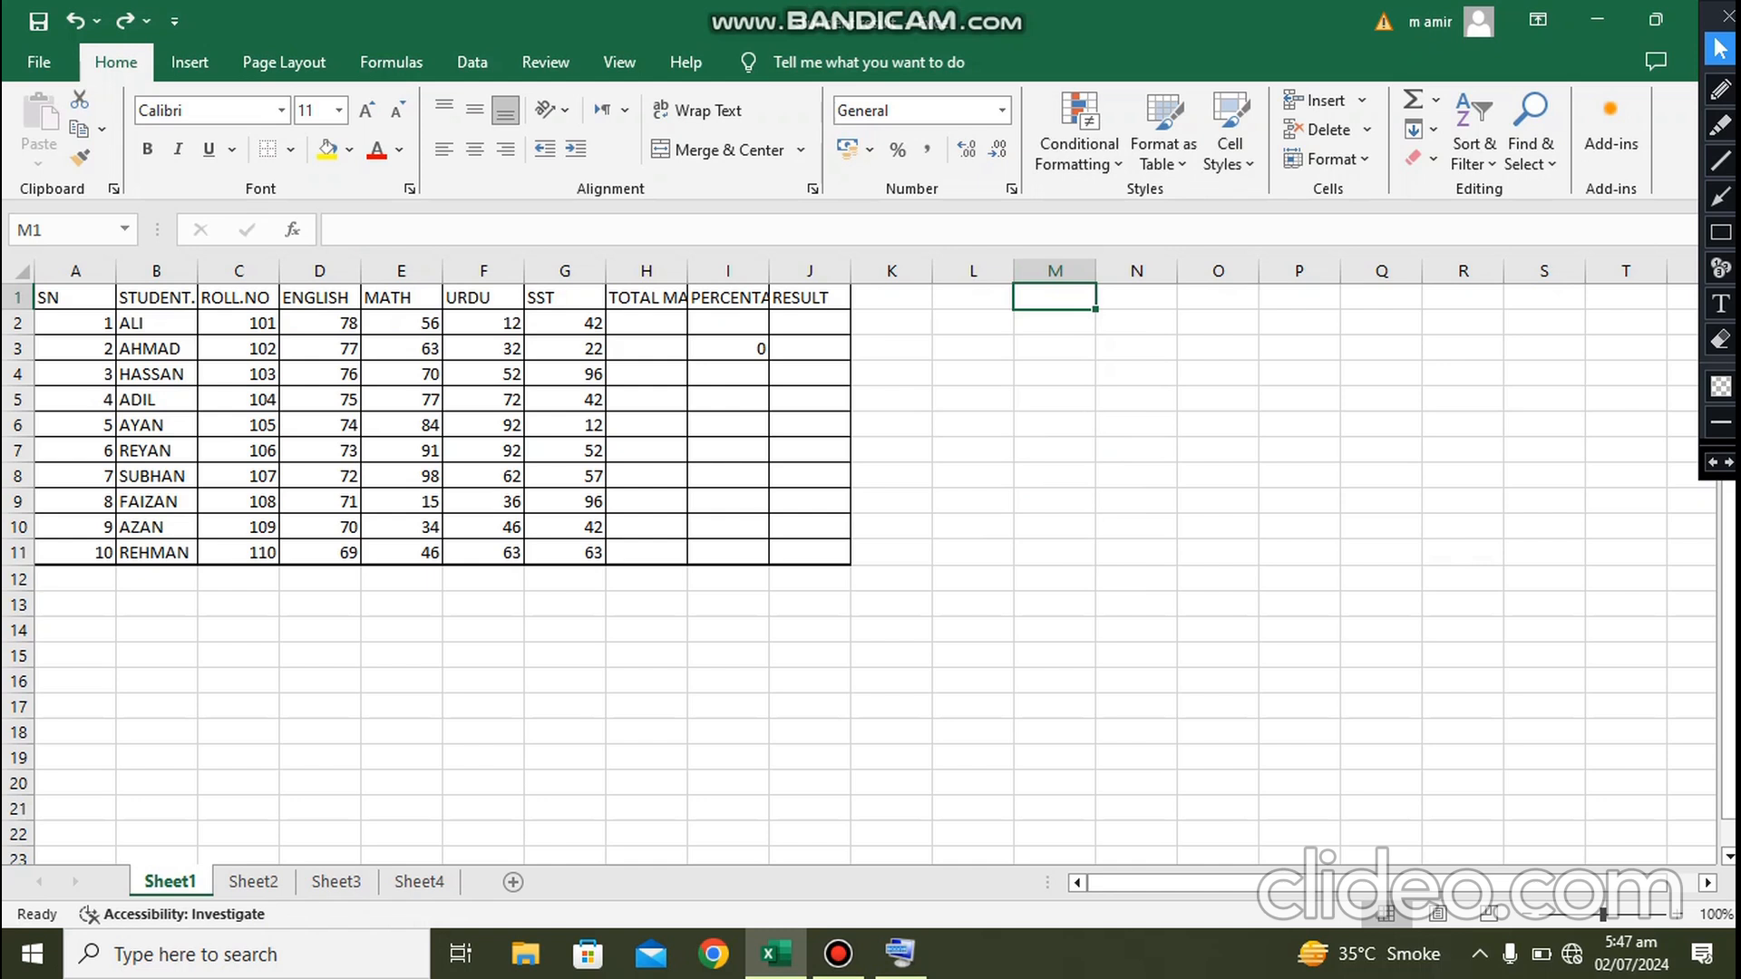
{"action": "left_click", "coordinate": [156, 298]}
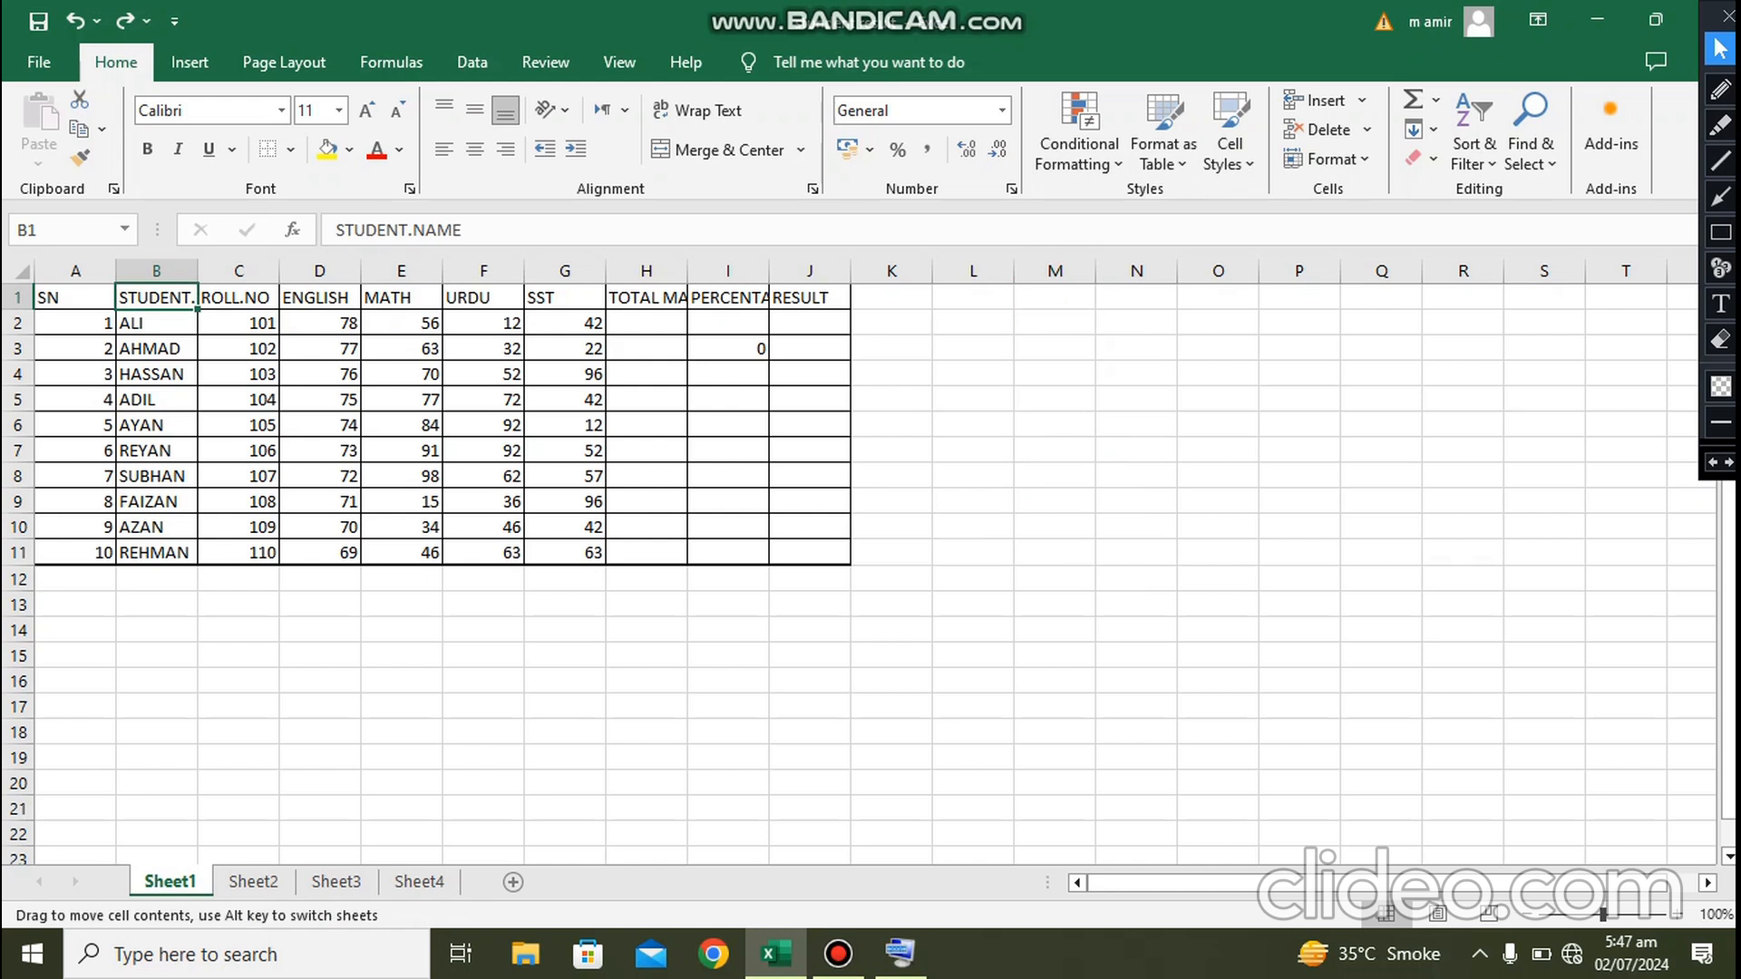
{"action": "left_click_drag", "start_coordinate": [163, 310], "coordinate": [245, 310]}
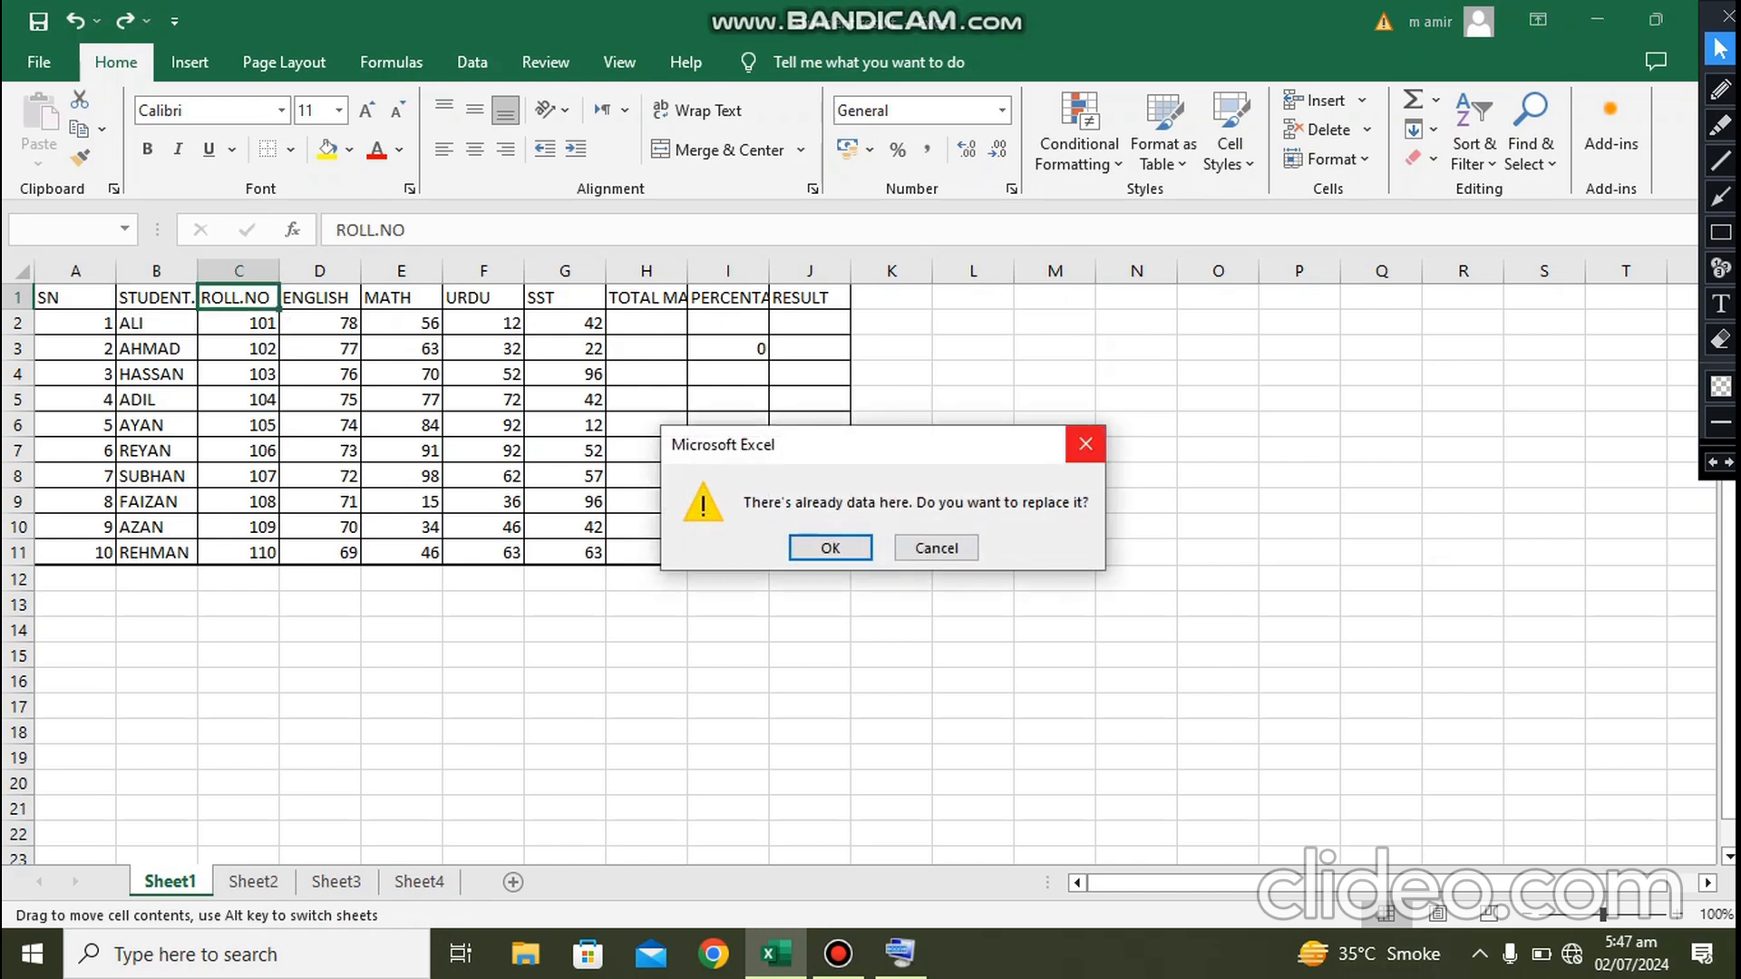
{"action": "left_click", "coordinate": [1086, 445]}
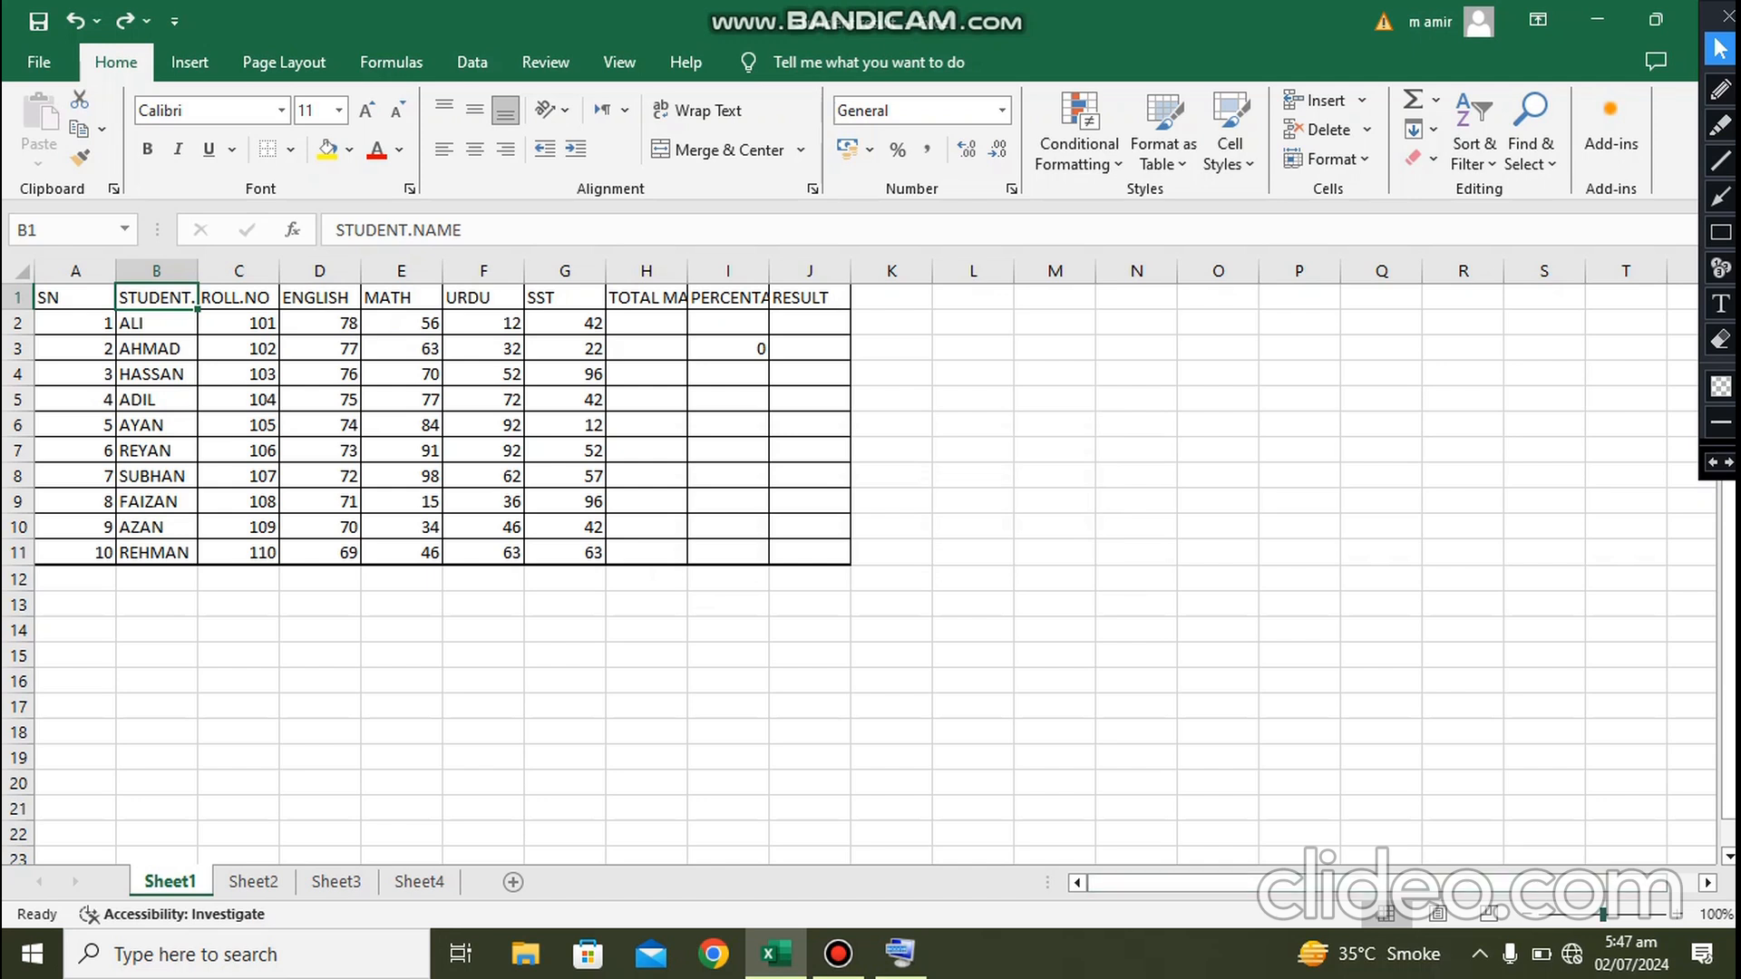
- Widen column B so the full STUDENT.NAME header fits closely in its cell
{"action": "scroll", "coordinate": [861, 562], "scroll_direction": "up", "scroll_amount": 6}
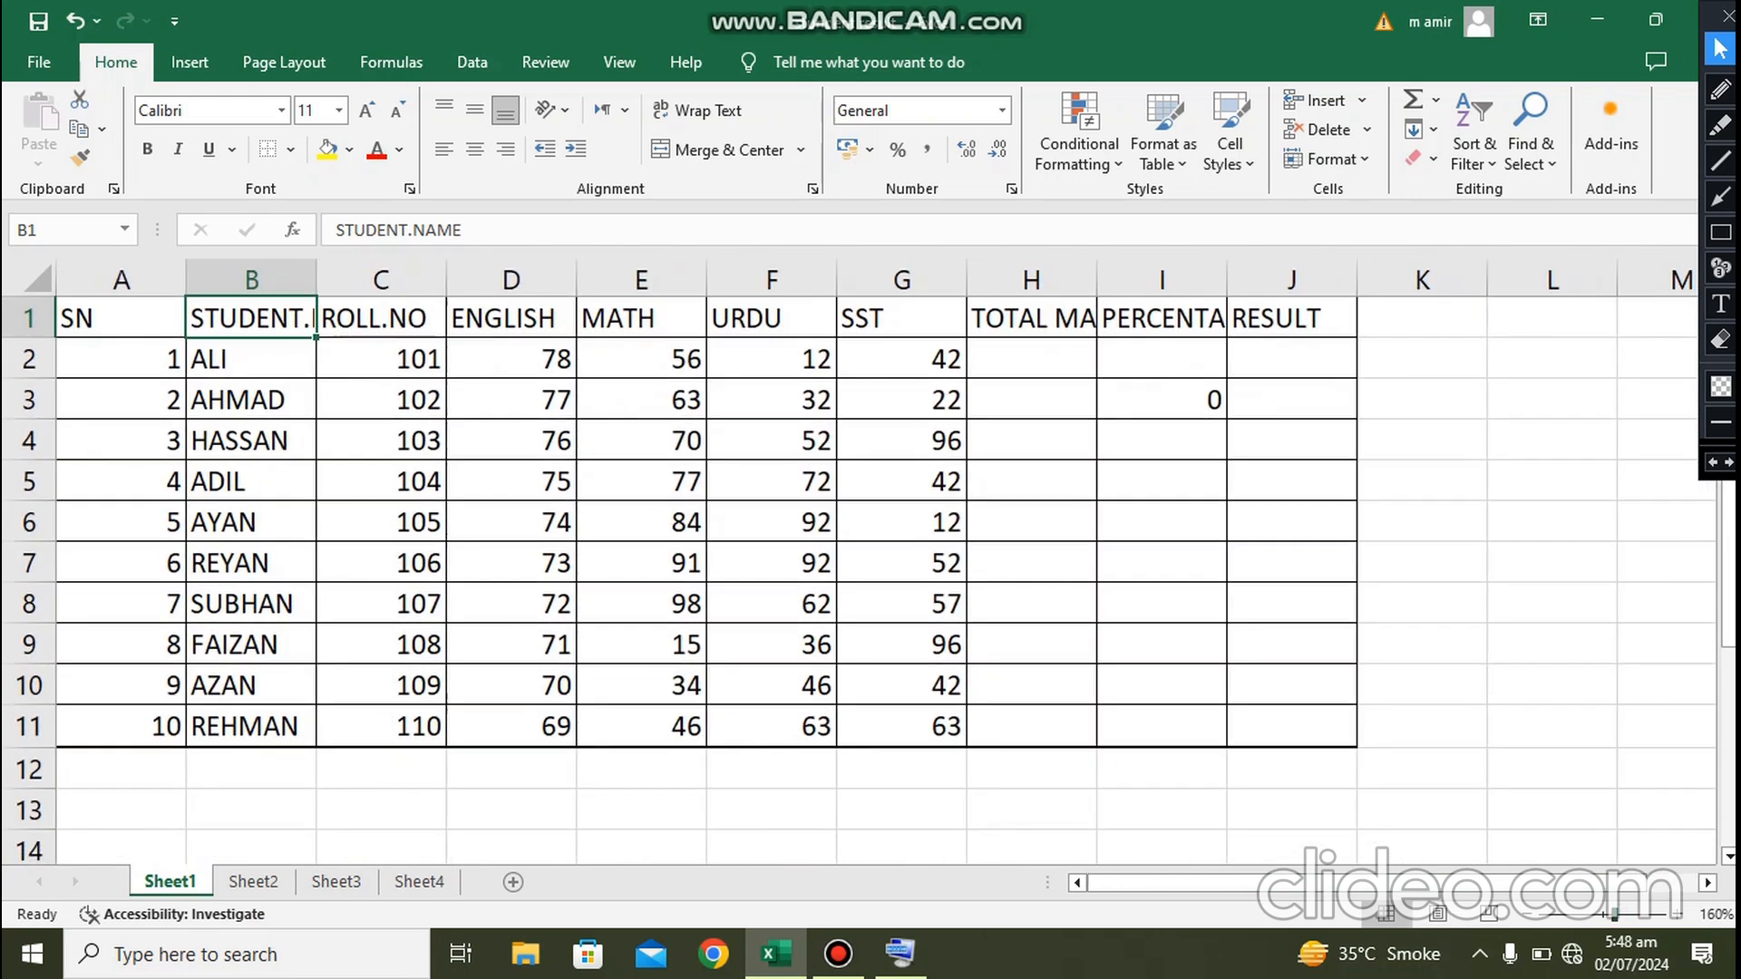
{"action": "left_click_drag", "start_coordinate": [315, 280], "coordinate": [416, 279]}
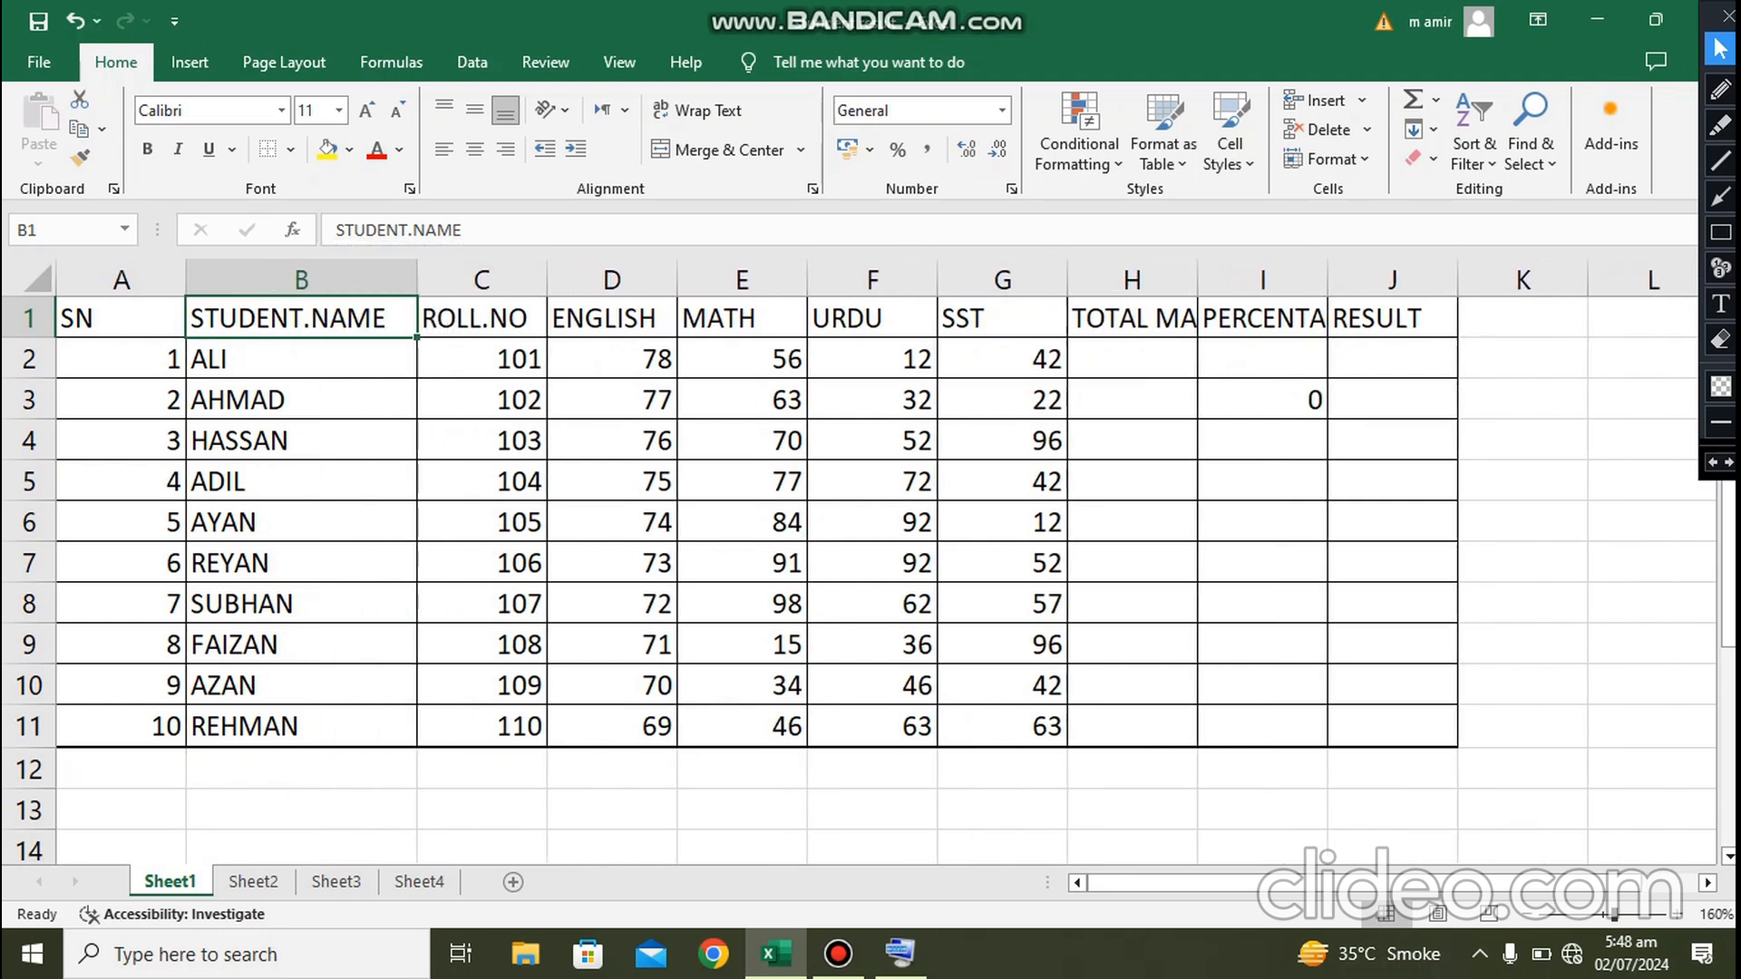
{"action": "left_click_drag", "start_coordinate": [416, 279], "coordinate": [393, 279]}
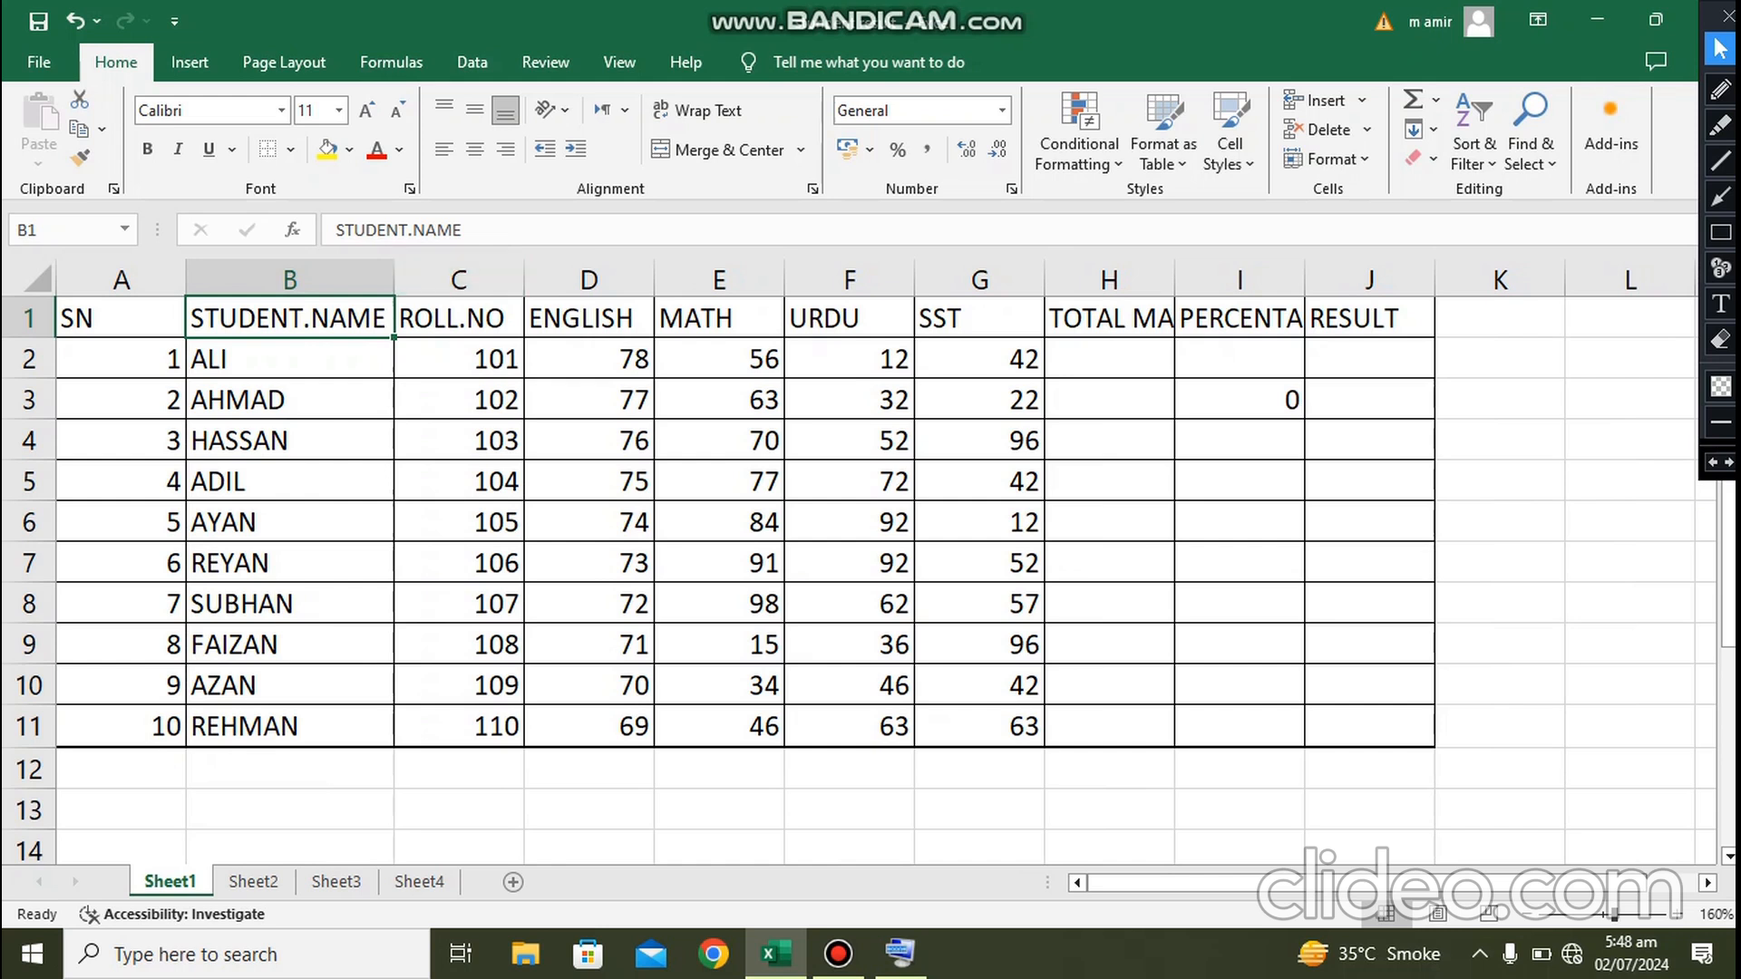
{"action": "left_click", "coordinate": [800, 150]}
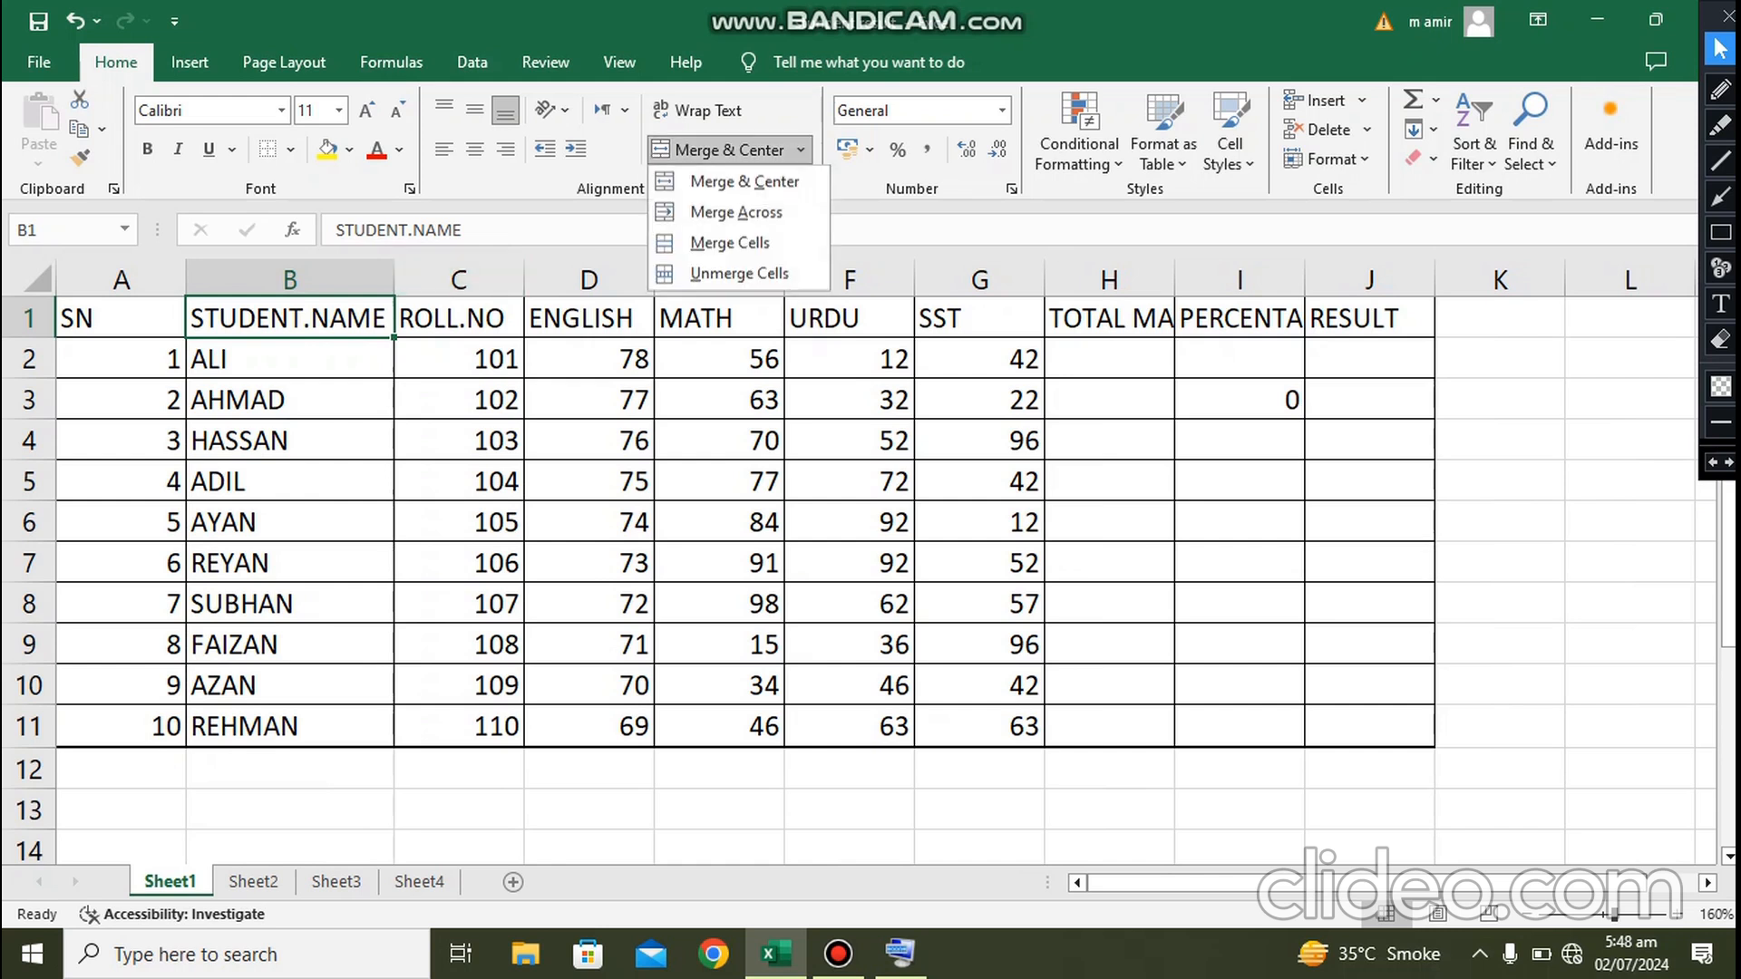
{"action": "left_click", "coordinate": [801, 150]}
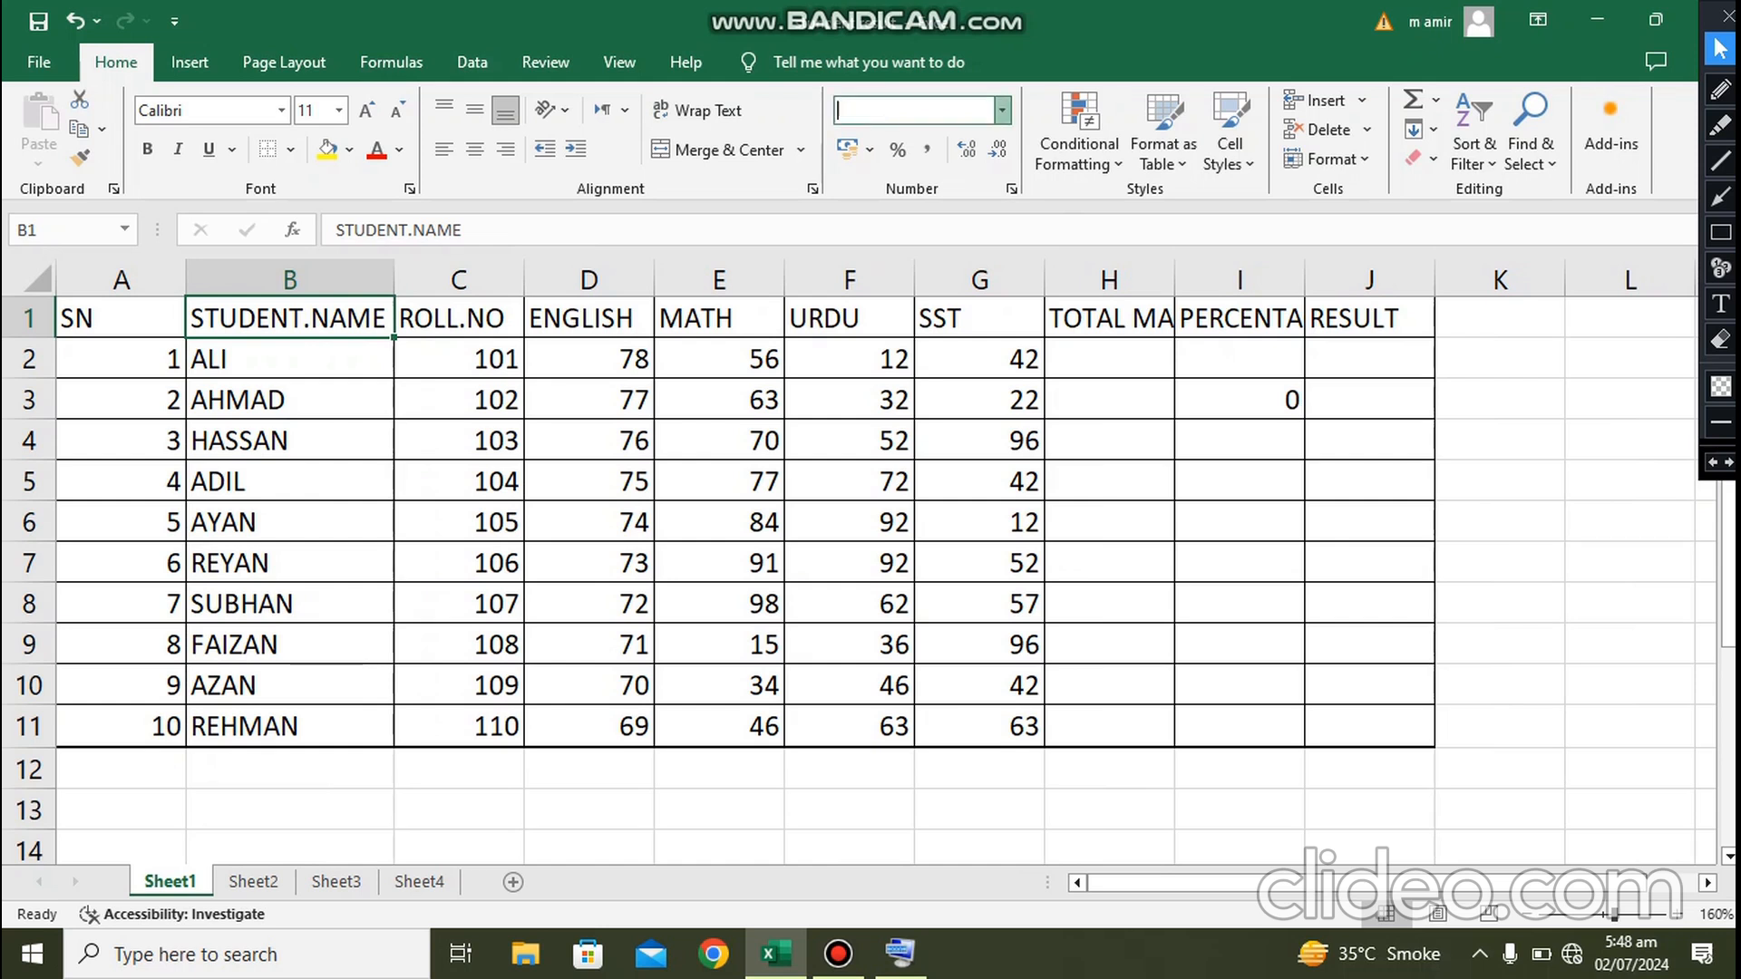
{"action": "left_click", "coordinate": [1002, 110]}
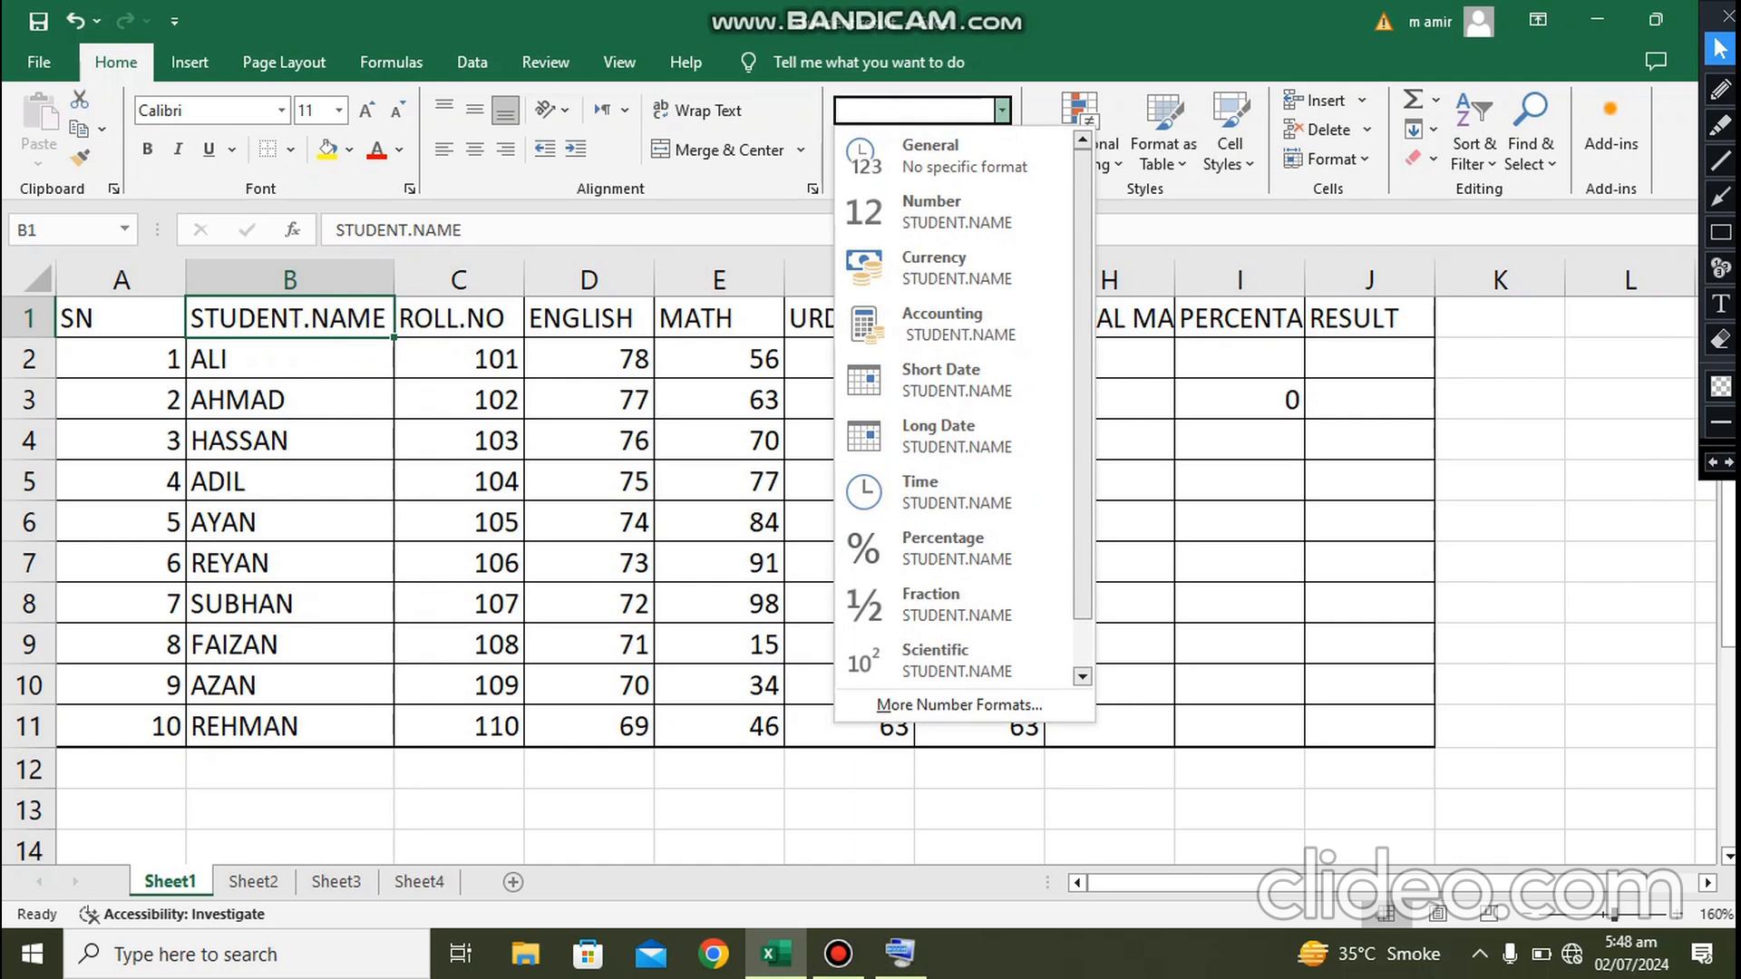
{"action": "left_click", "coordinate": [1195, 232]}
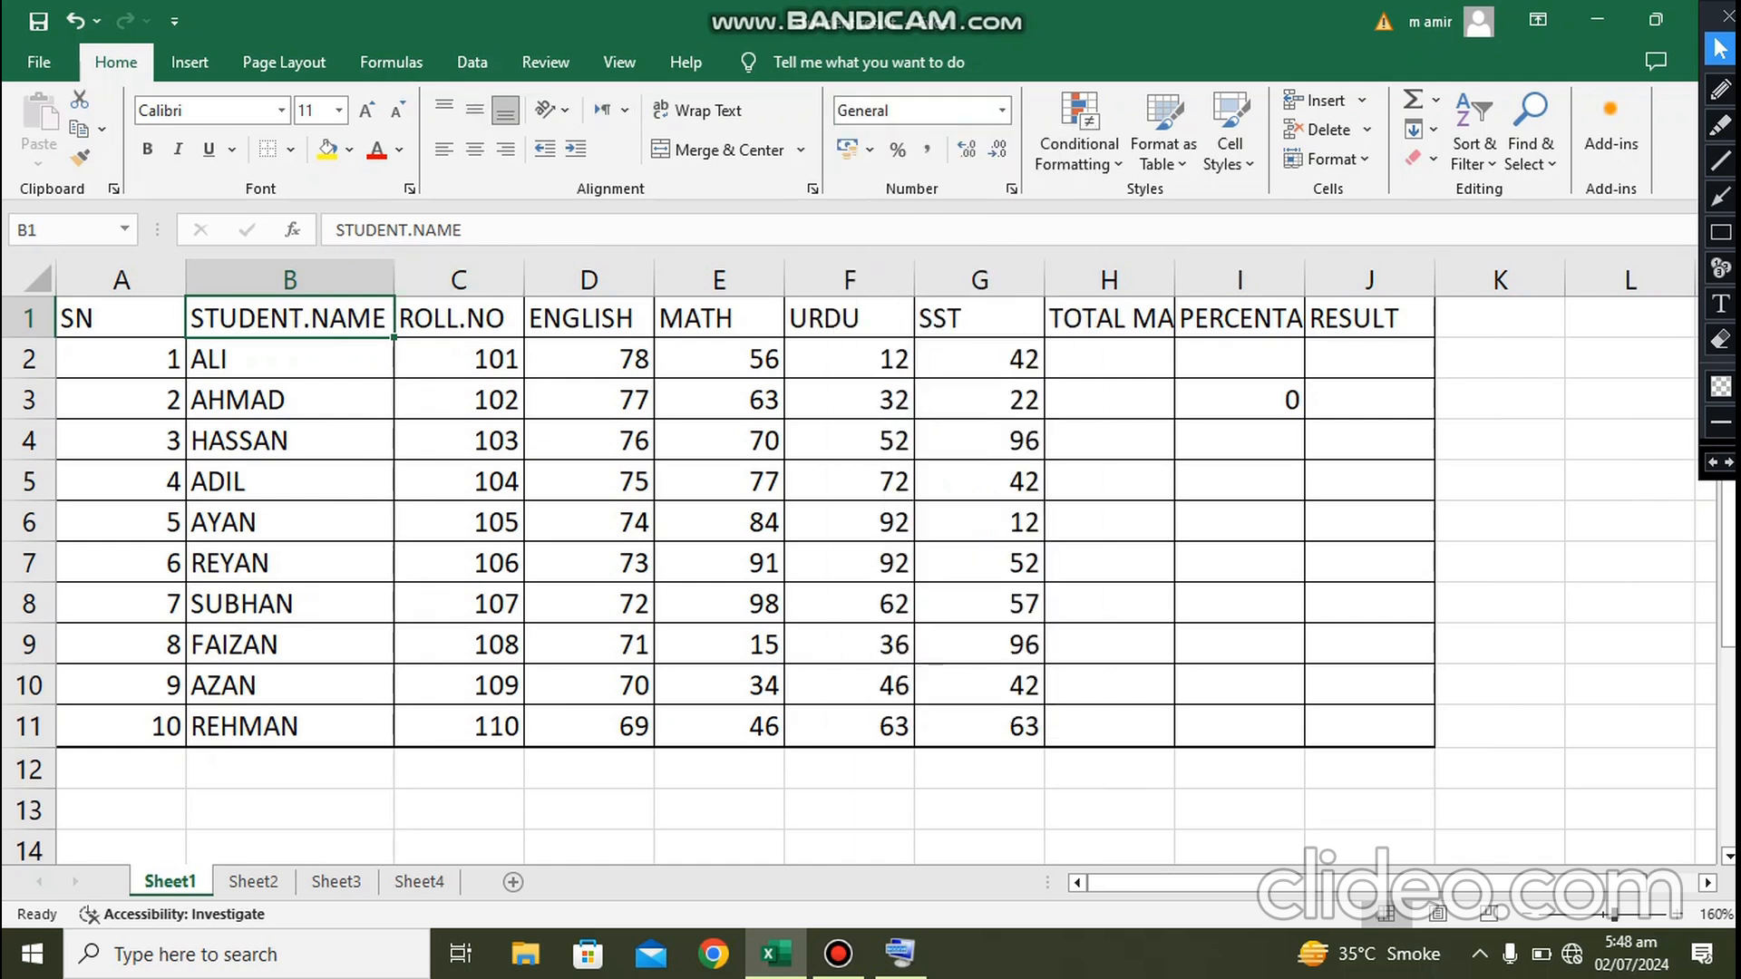
{"action": "left_click", "coordinate": [800, 150]}
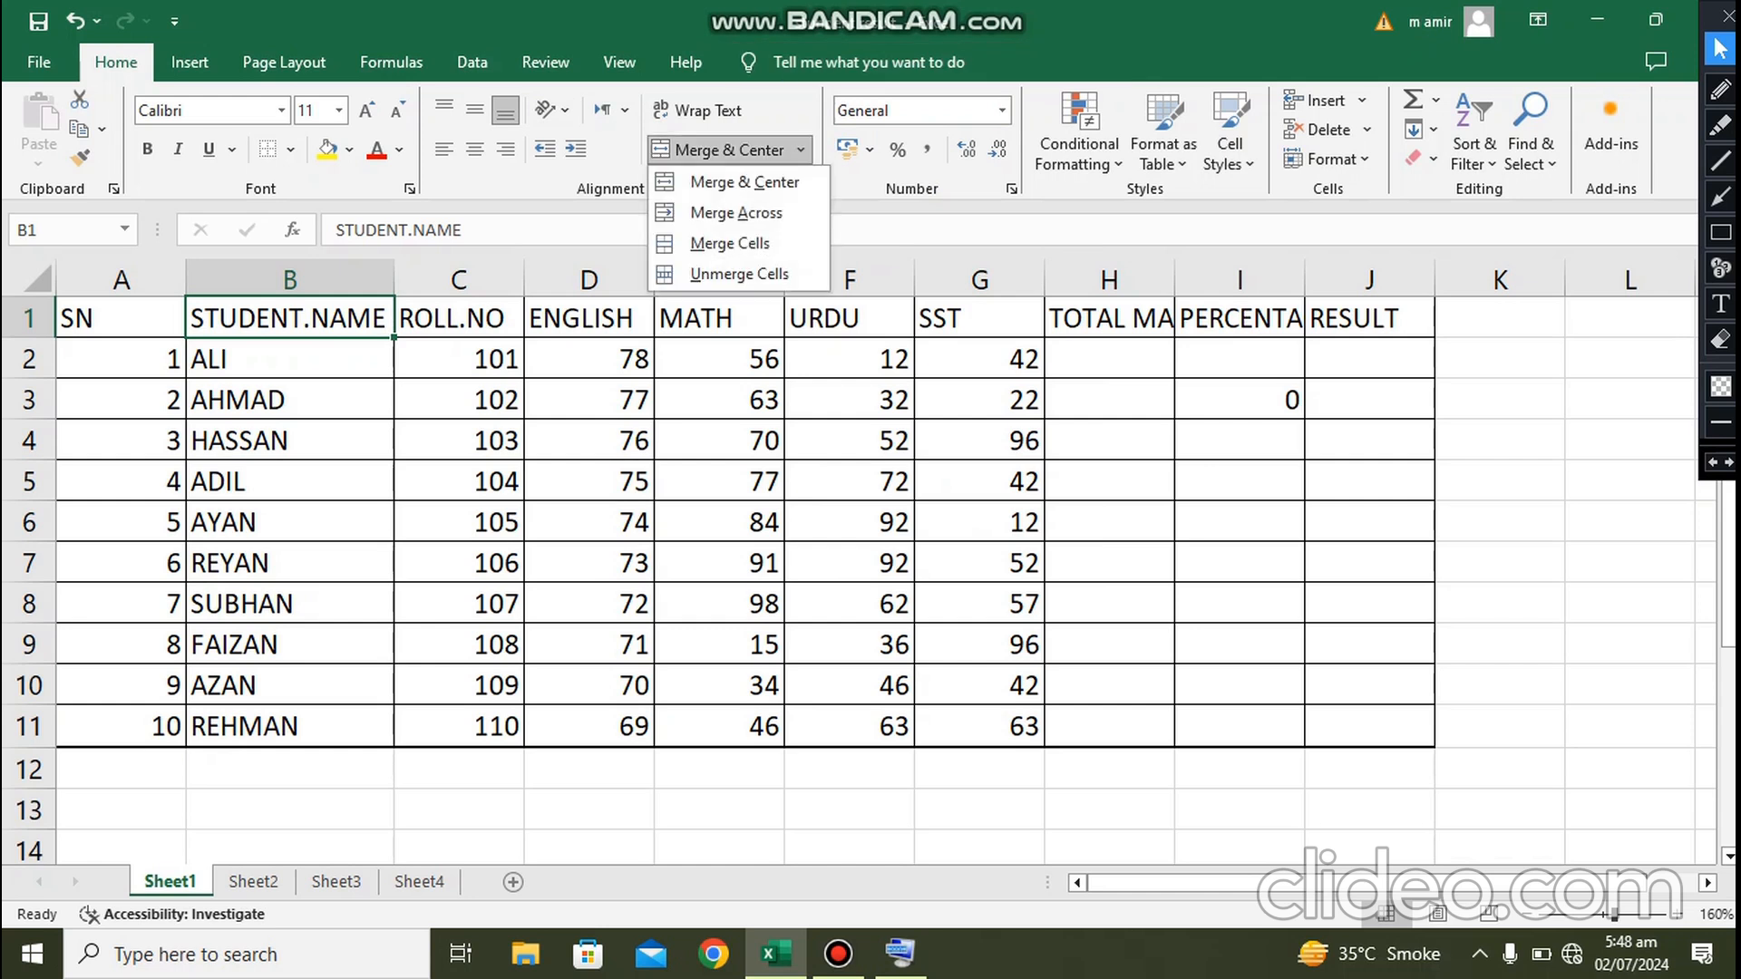
{"action": "left_click", "coordinate": [908, 230]}
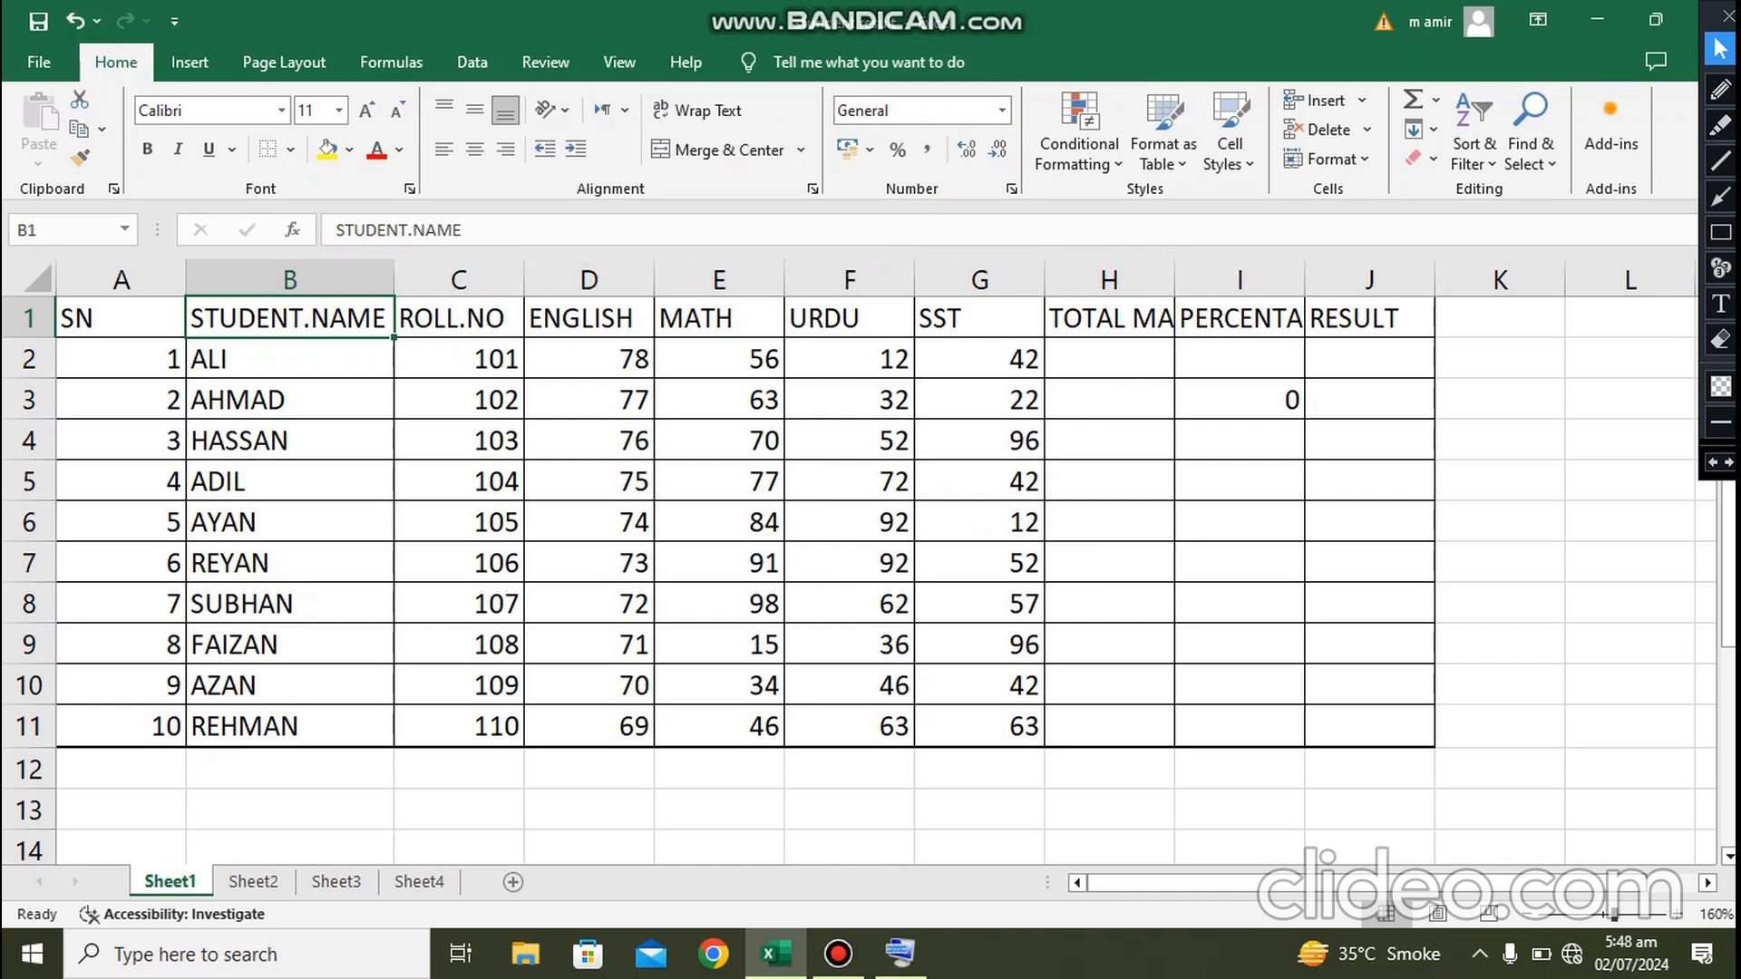
- Adjust column C to be slightly wider than the ROLL.NO header
{"action": "left_click_drag", "start_coordinate": [524, 279], "coordinate": [570, 279]}
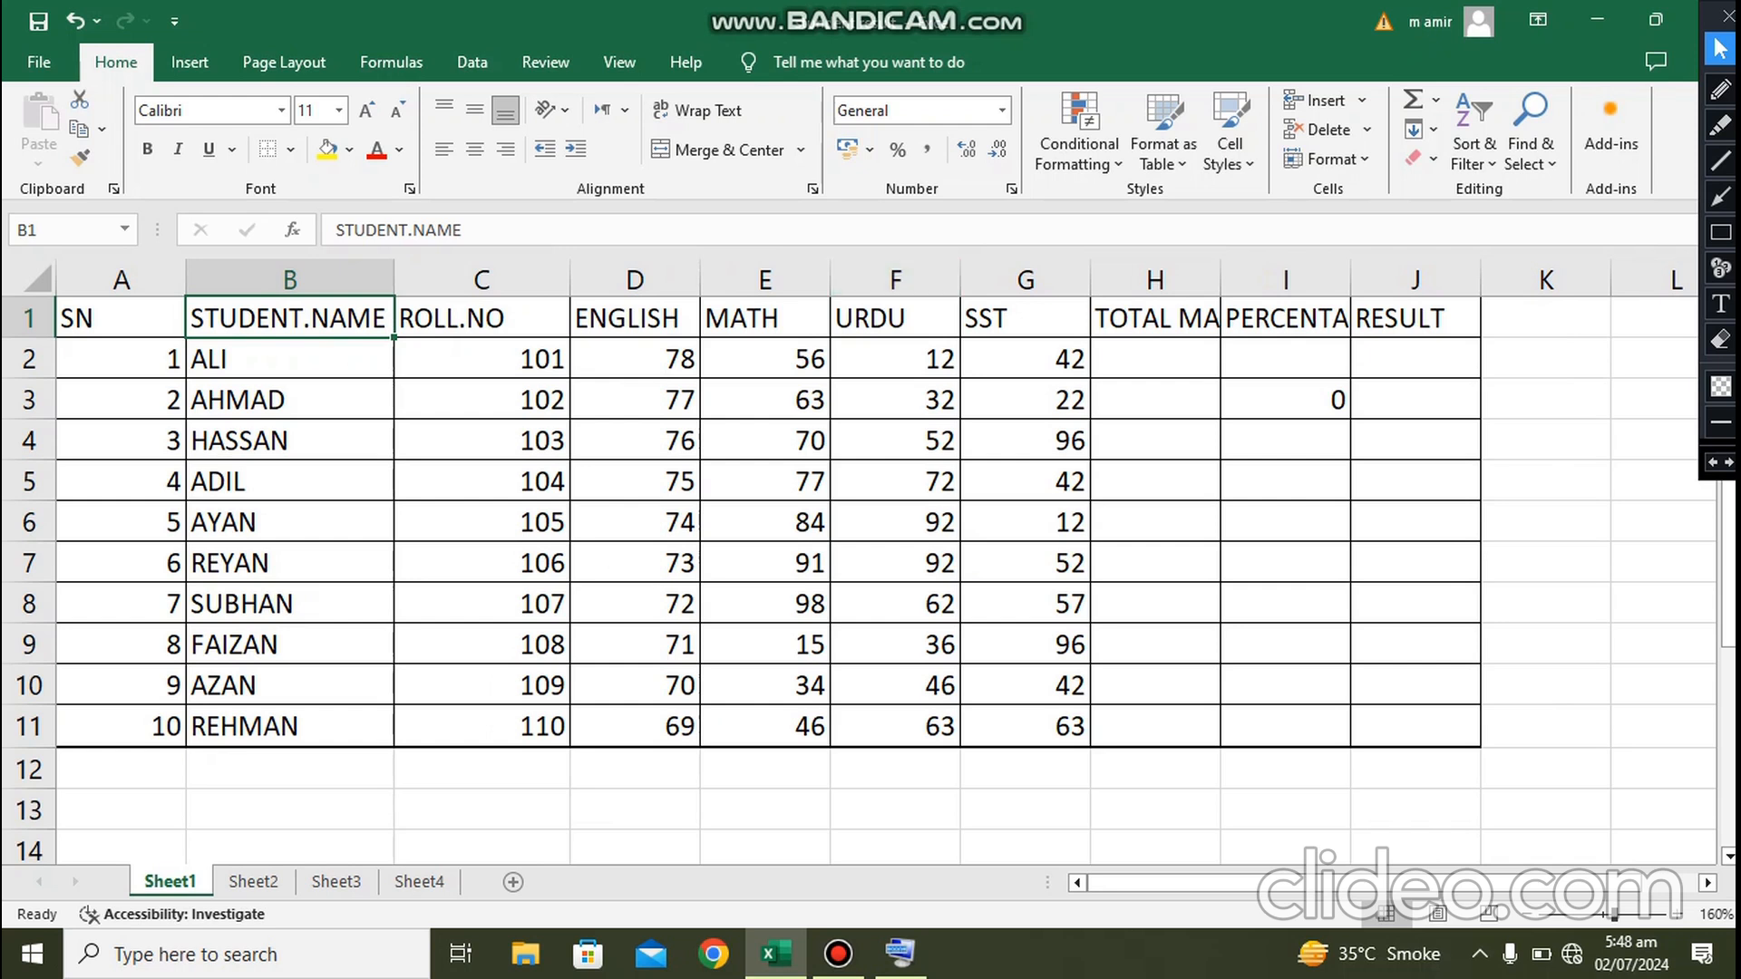
{"action": "left_click", "coordinate": [1327, 159]}
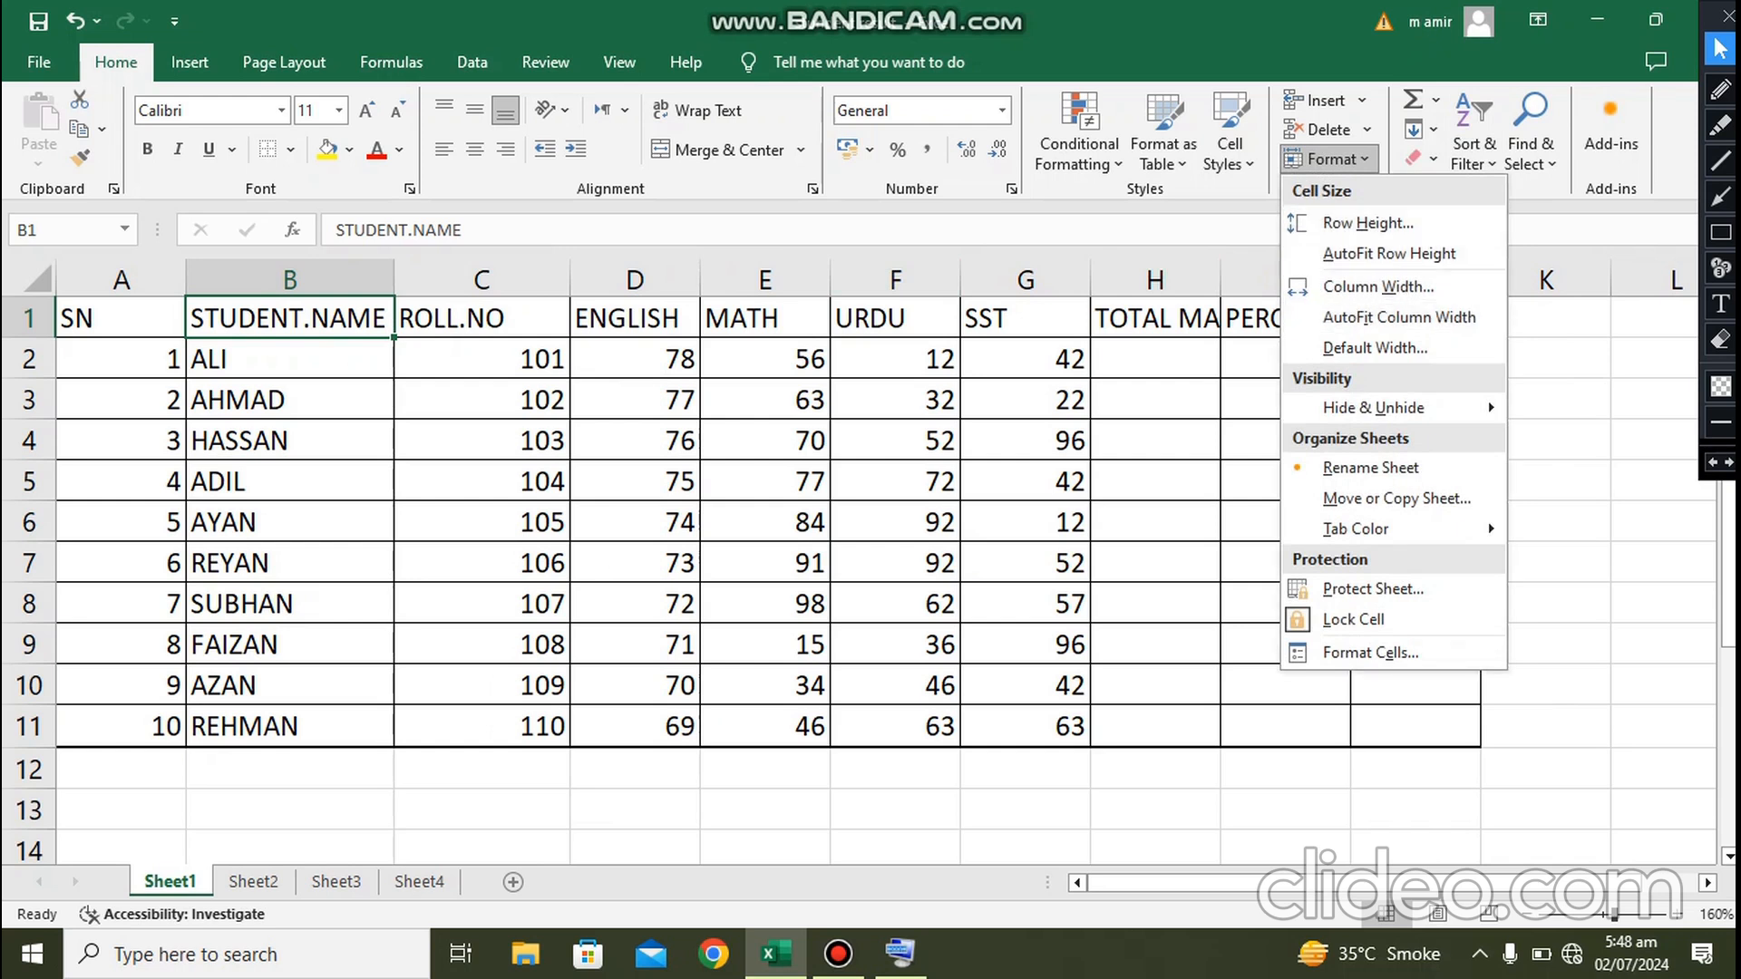
{"action": "left_click", "coordinate": [1327, 159]}
{"action": "left_click_drag", "start_coordinate": [569, 279], "coordinate": [535, 279]}
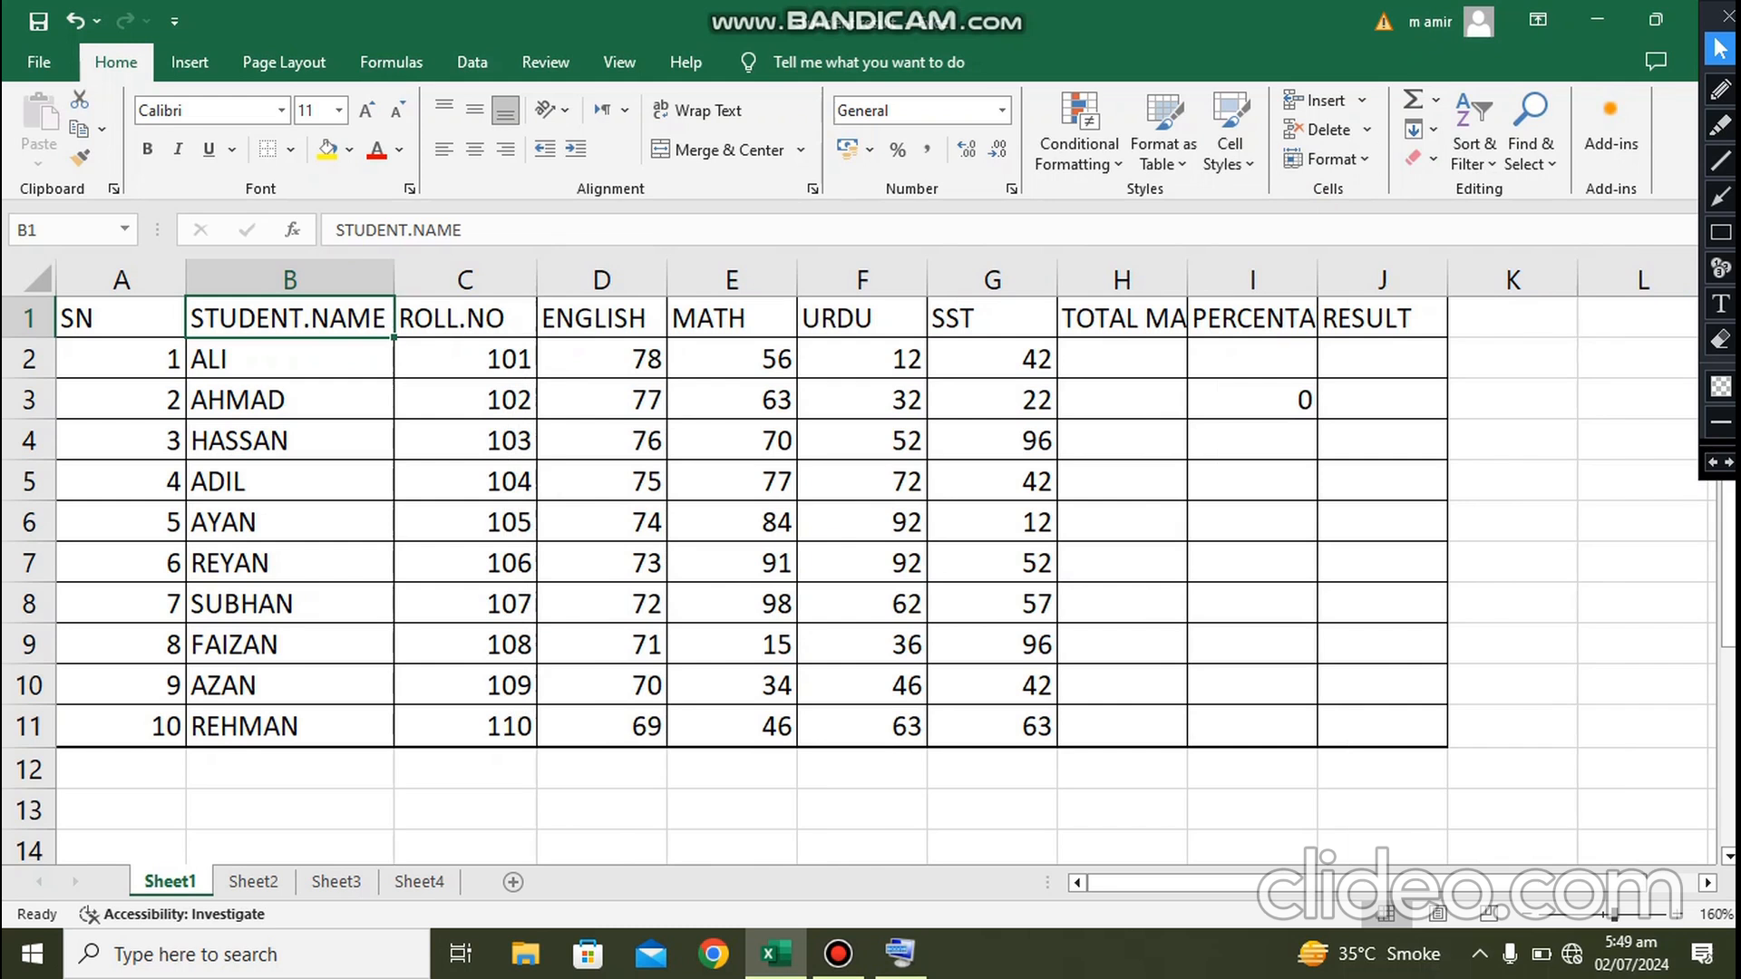
- AutoFit the STUDENT.NAME column's width and widen the TOTAL MARKS and PERCENTAGE columns to fit their headers
{"action": "left_click", "coordinate": [1327, 159]}
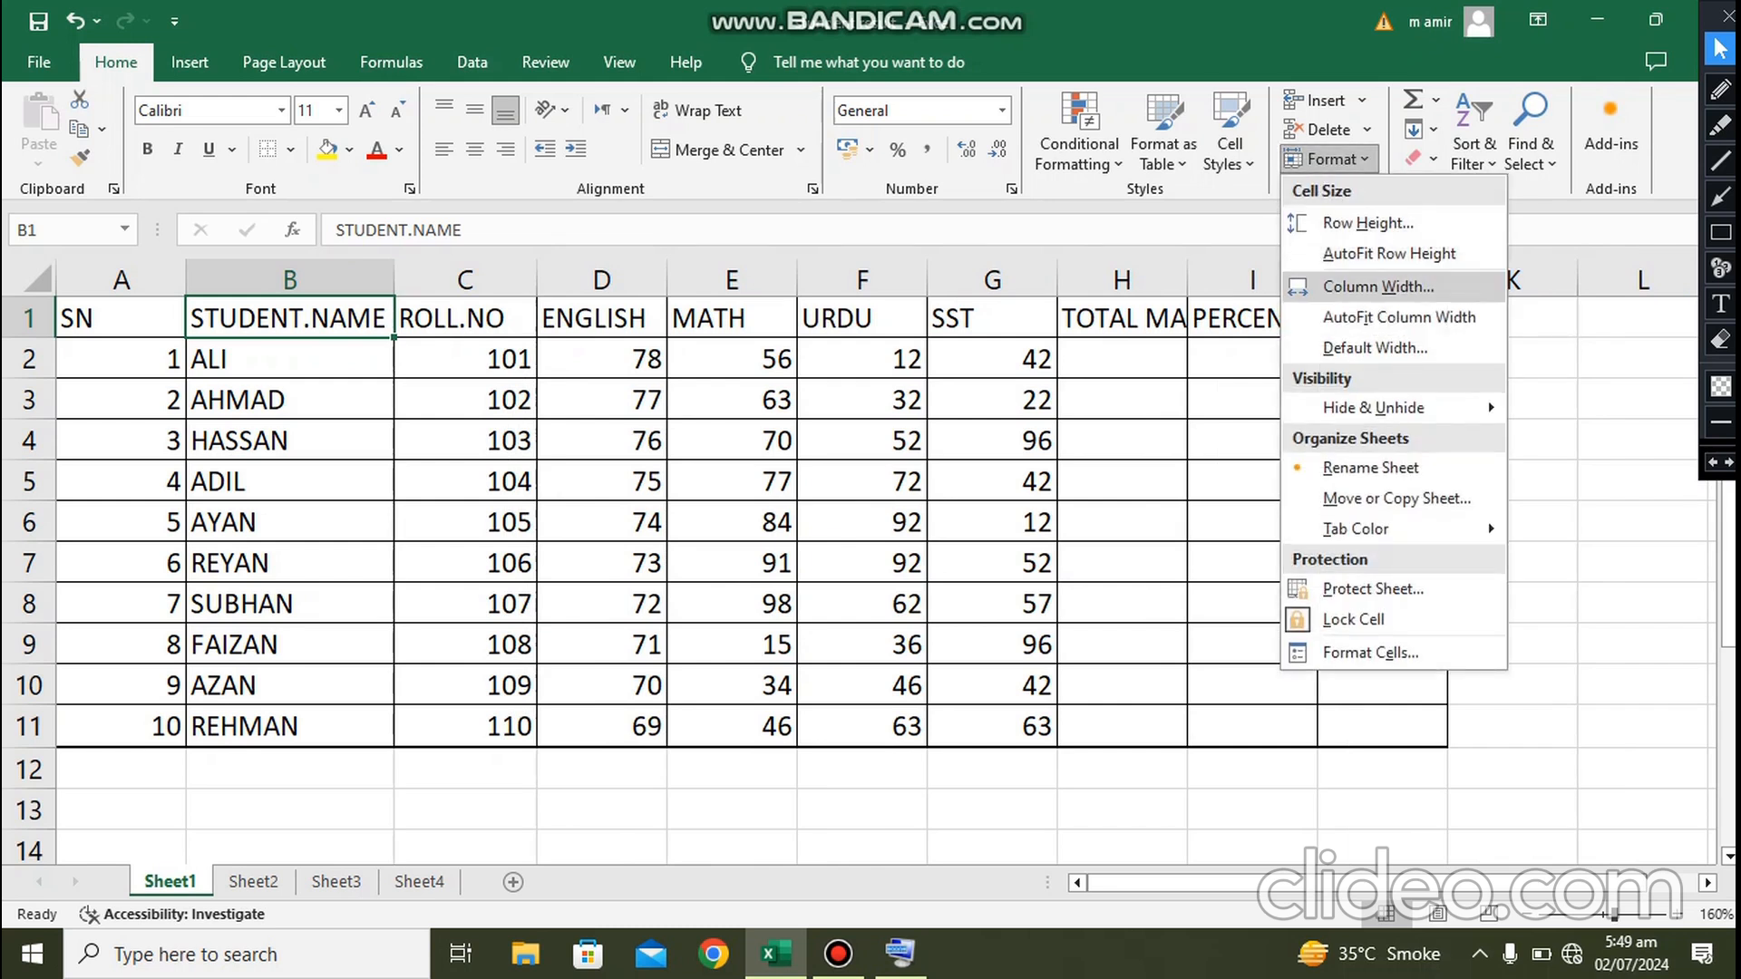
{"action": "left_click", "coordinate": [1399, 316]}
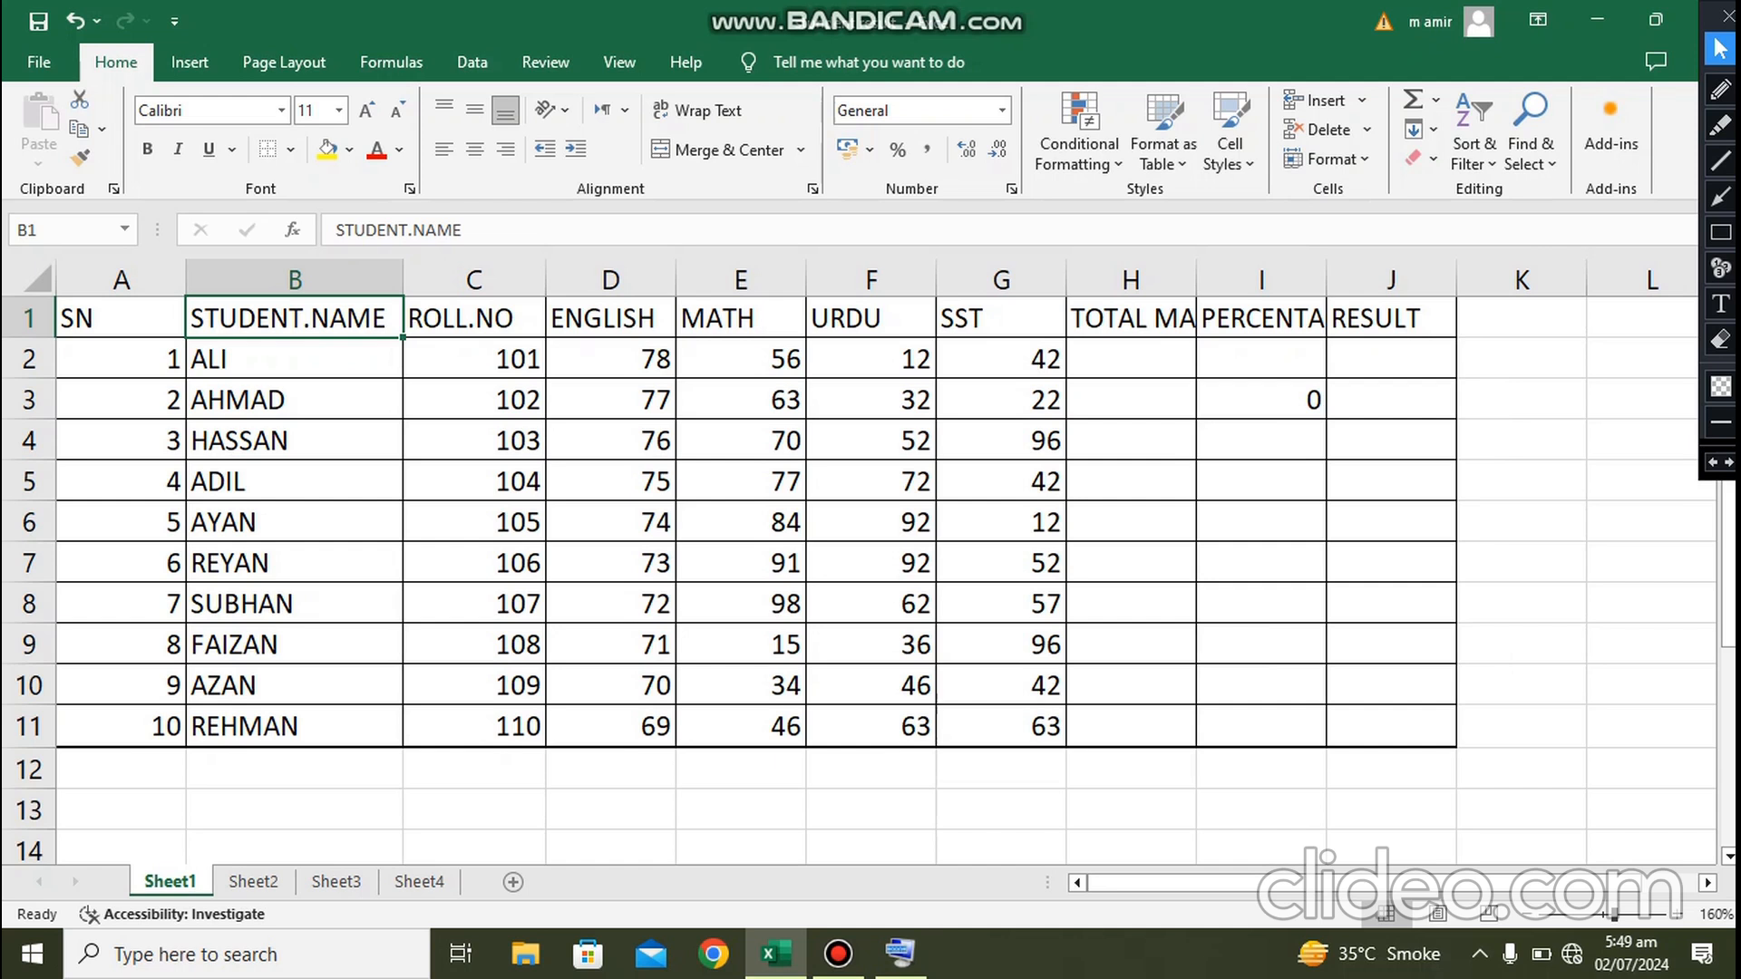
{"action": "left_click_drag", "start_coordinate": [1196, 279], "coordinate": [1256, 280]}
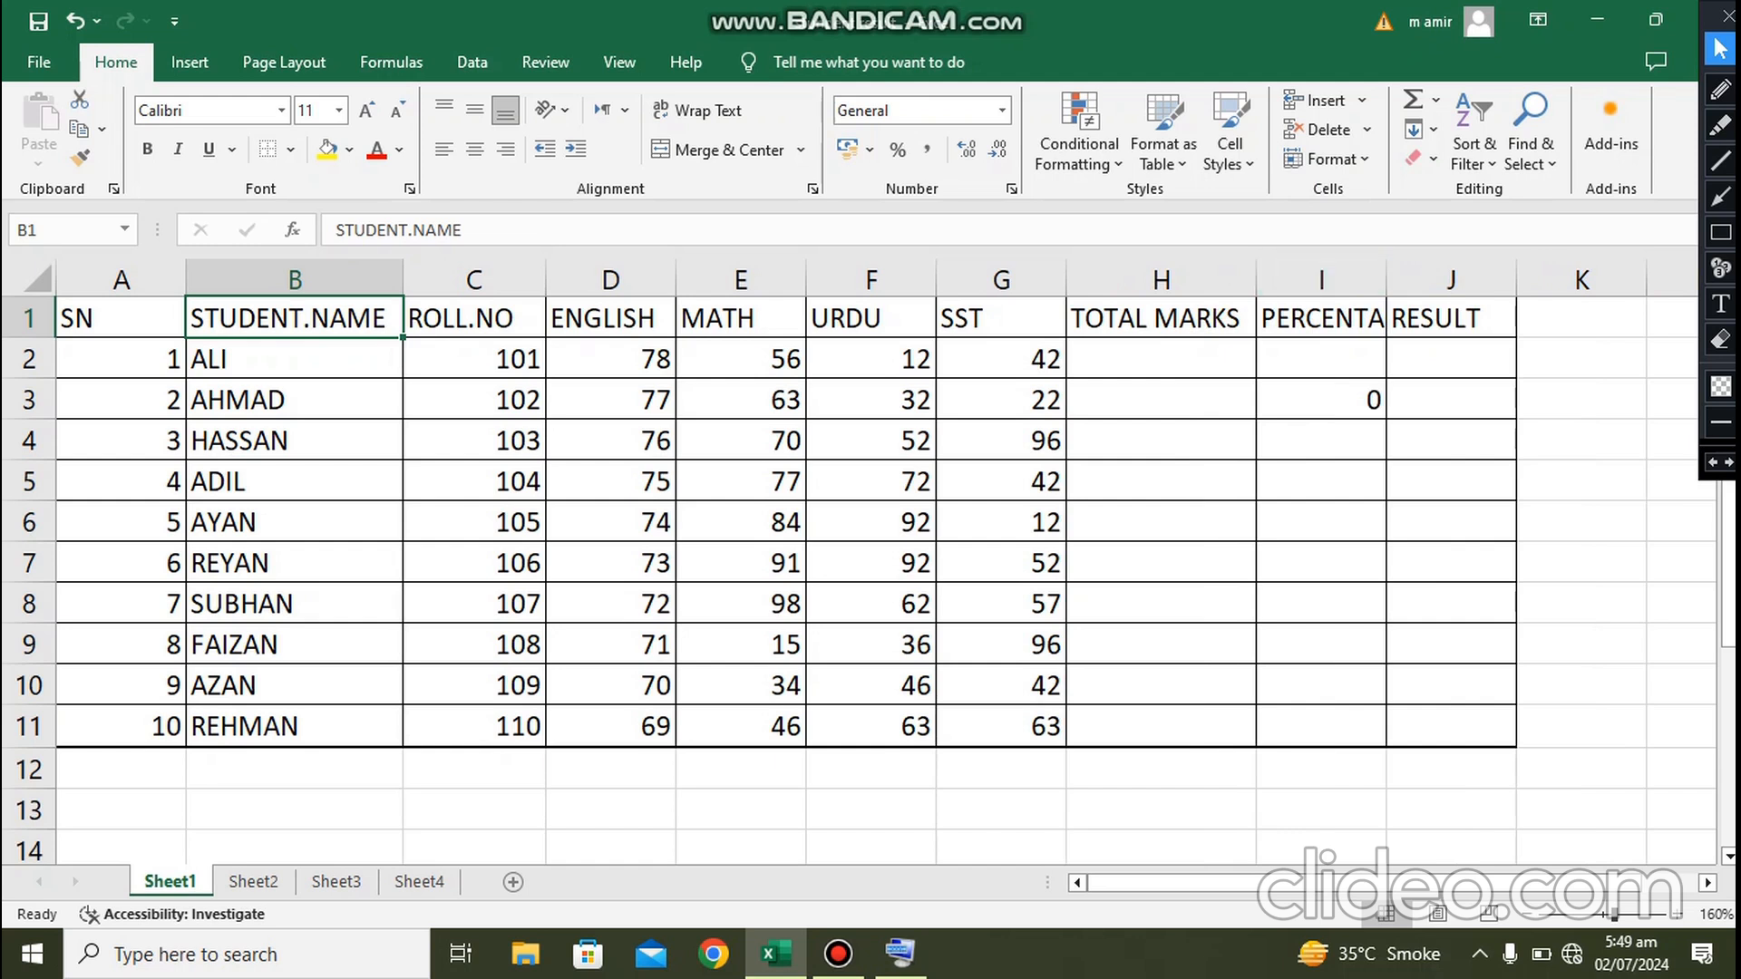
{"action": "left_click_drag", "start_coordinate": [1385, 279], "coordinate": [1460, 280]}
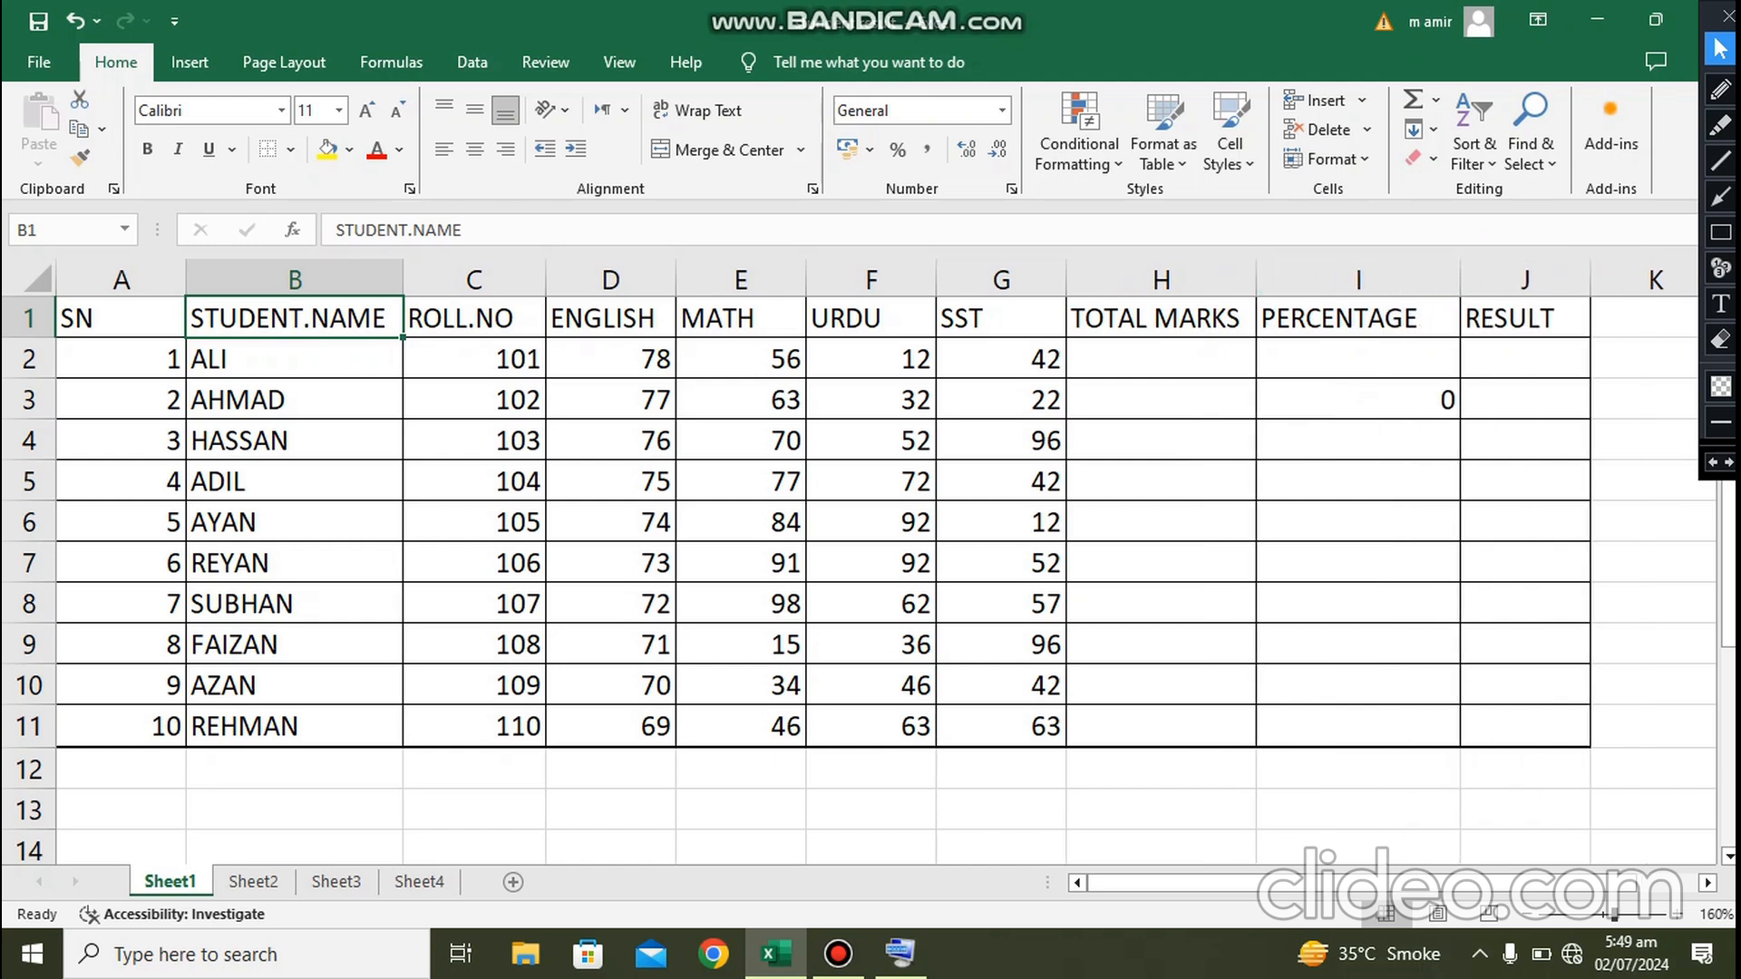
- Begin a formula with an equals sign in cell H2 of the TOTAL MARKS column, using the on-screen keyboard
{"action": "left_click", "coordinate": [1161, 359]}
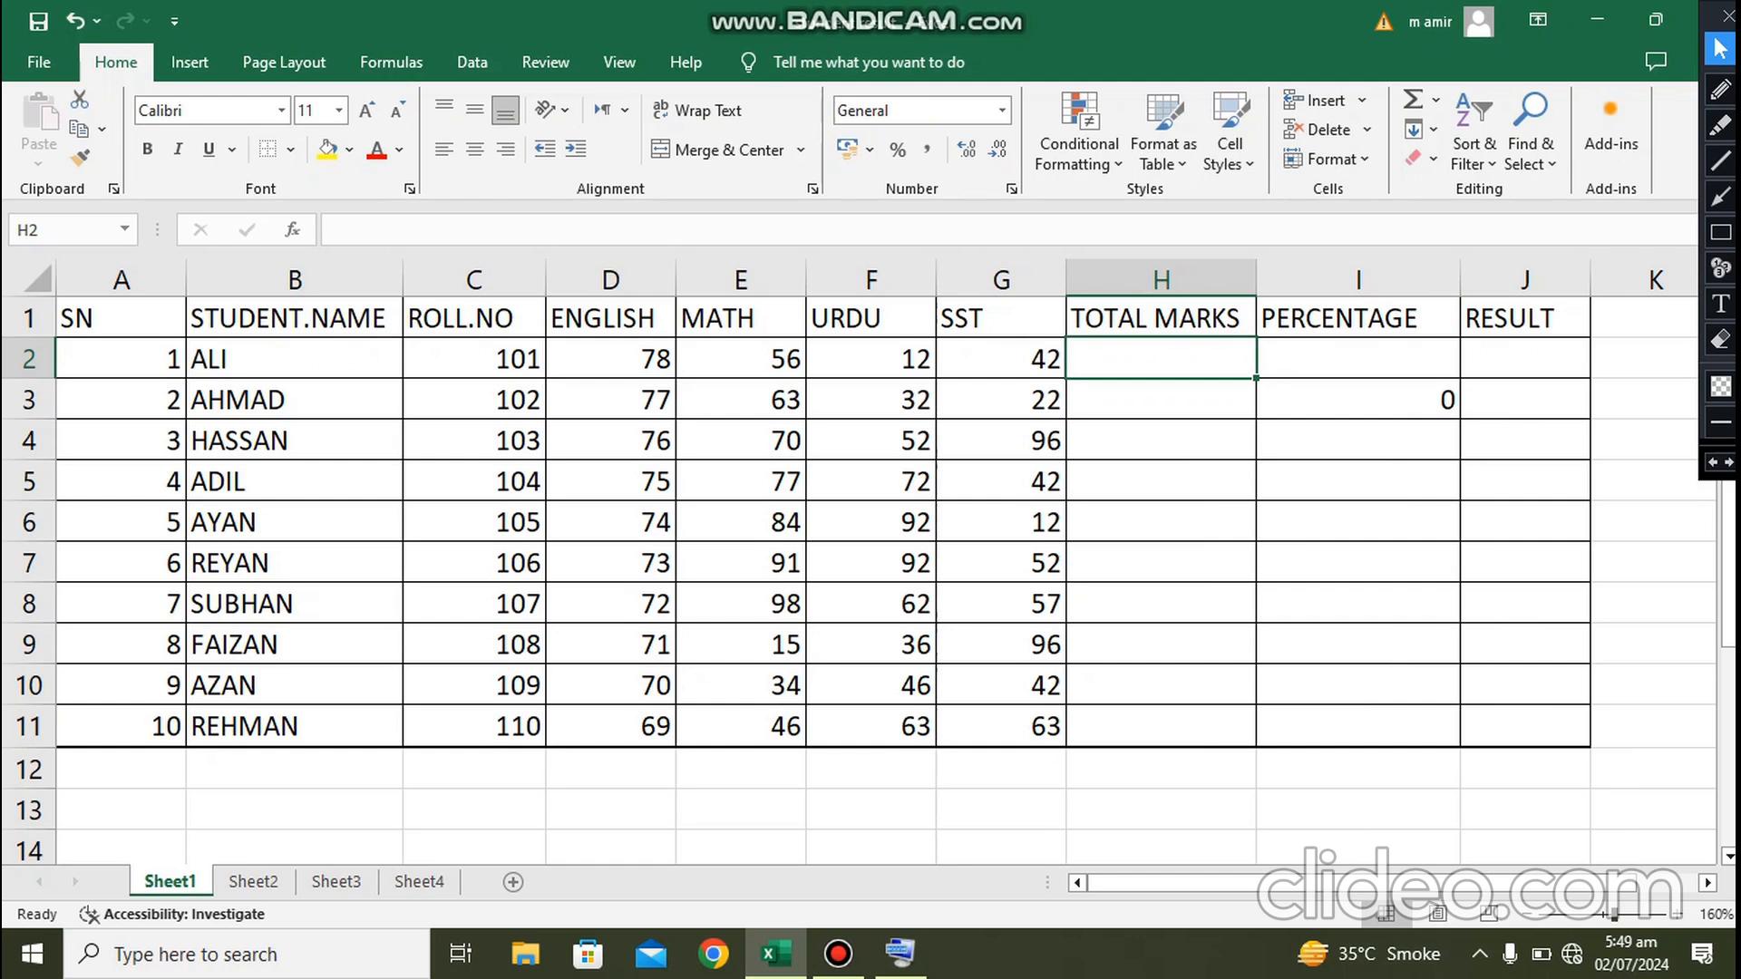
{"action": "left_click", "coordinate": [900, 954]}
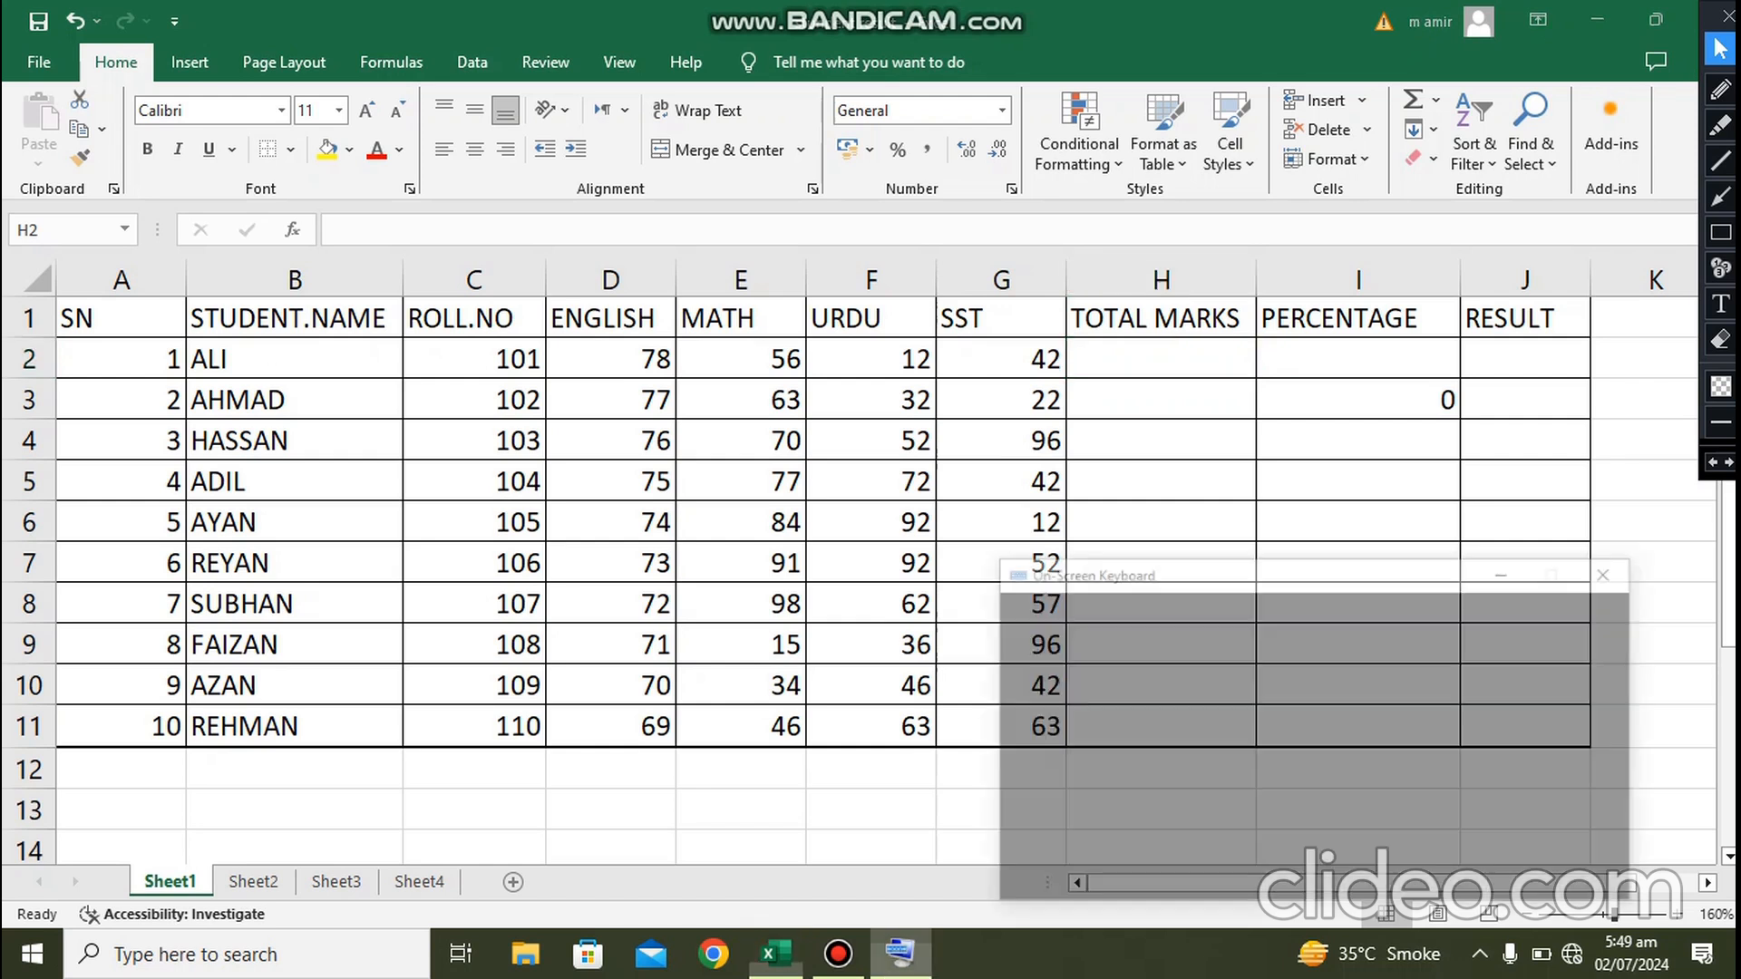
{"action": "left_click", "coordinate": [1403, 624]}
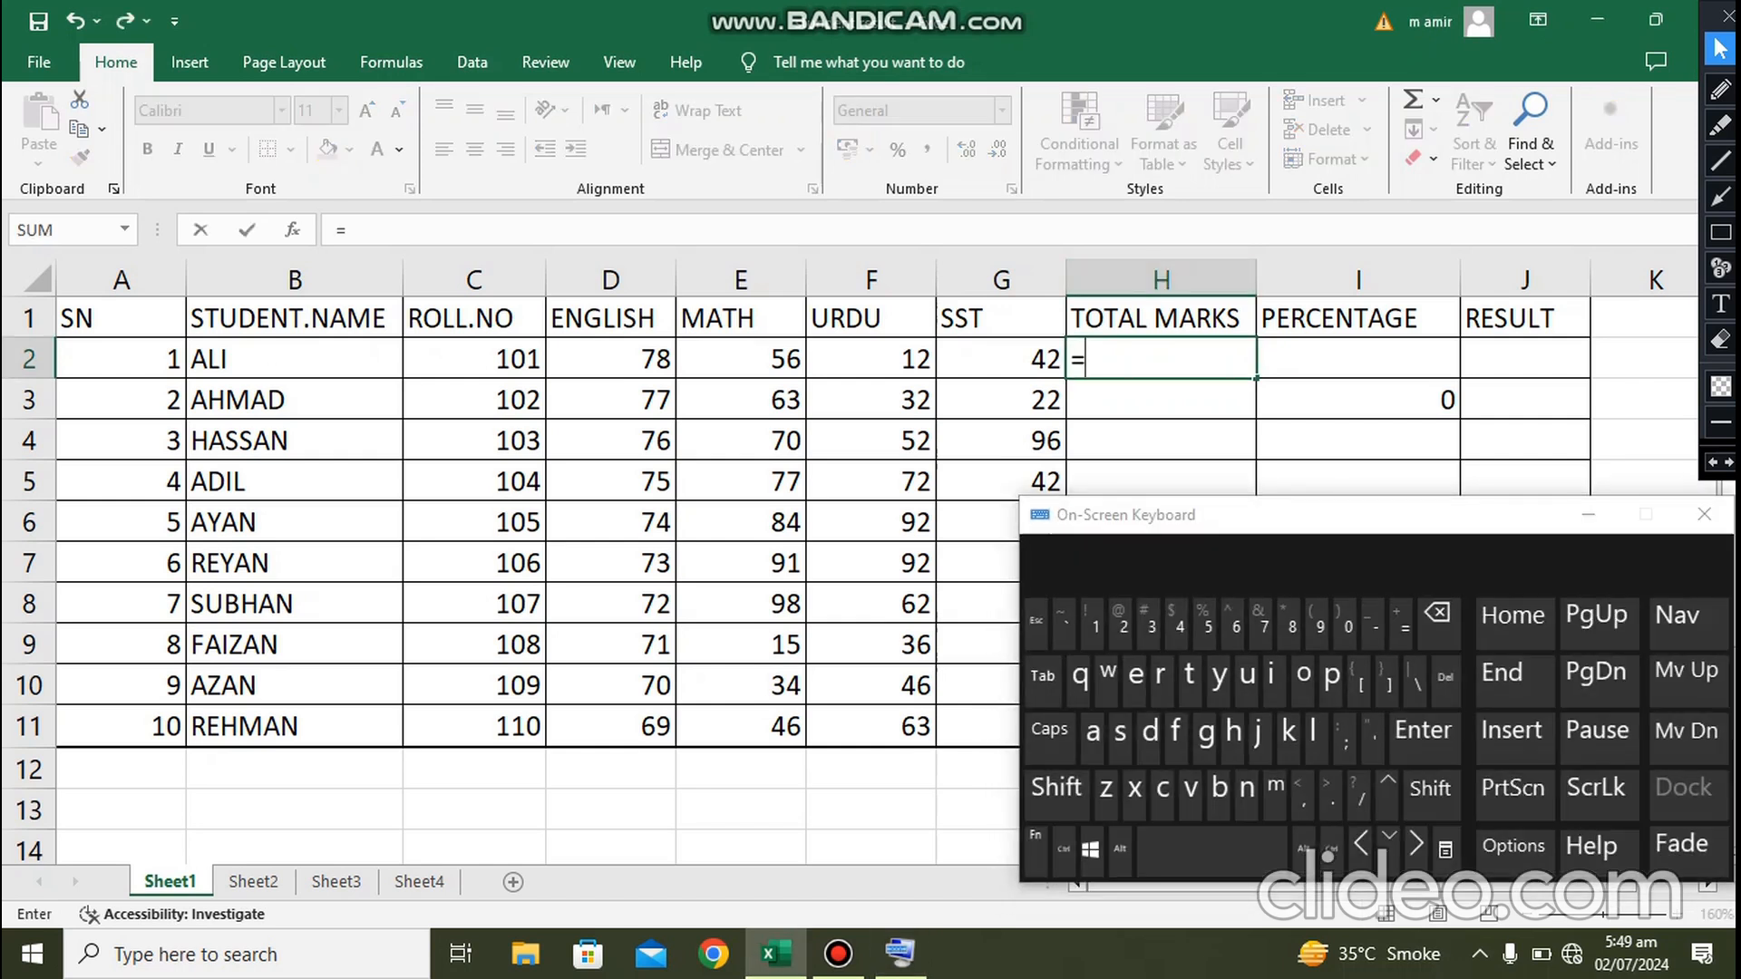
{"action": "left_click", "coordinate": [1704, 515]}
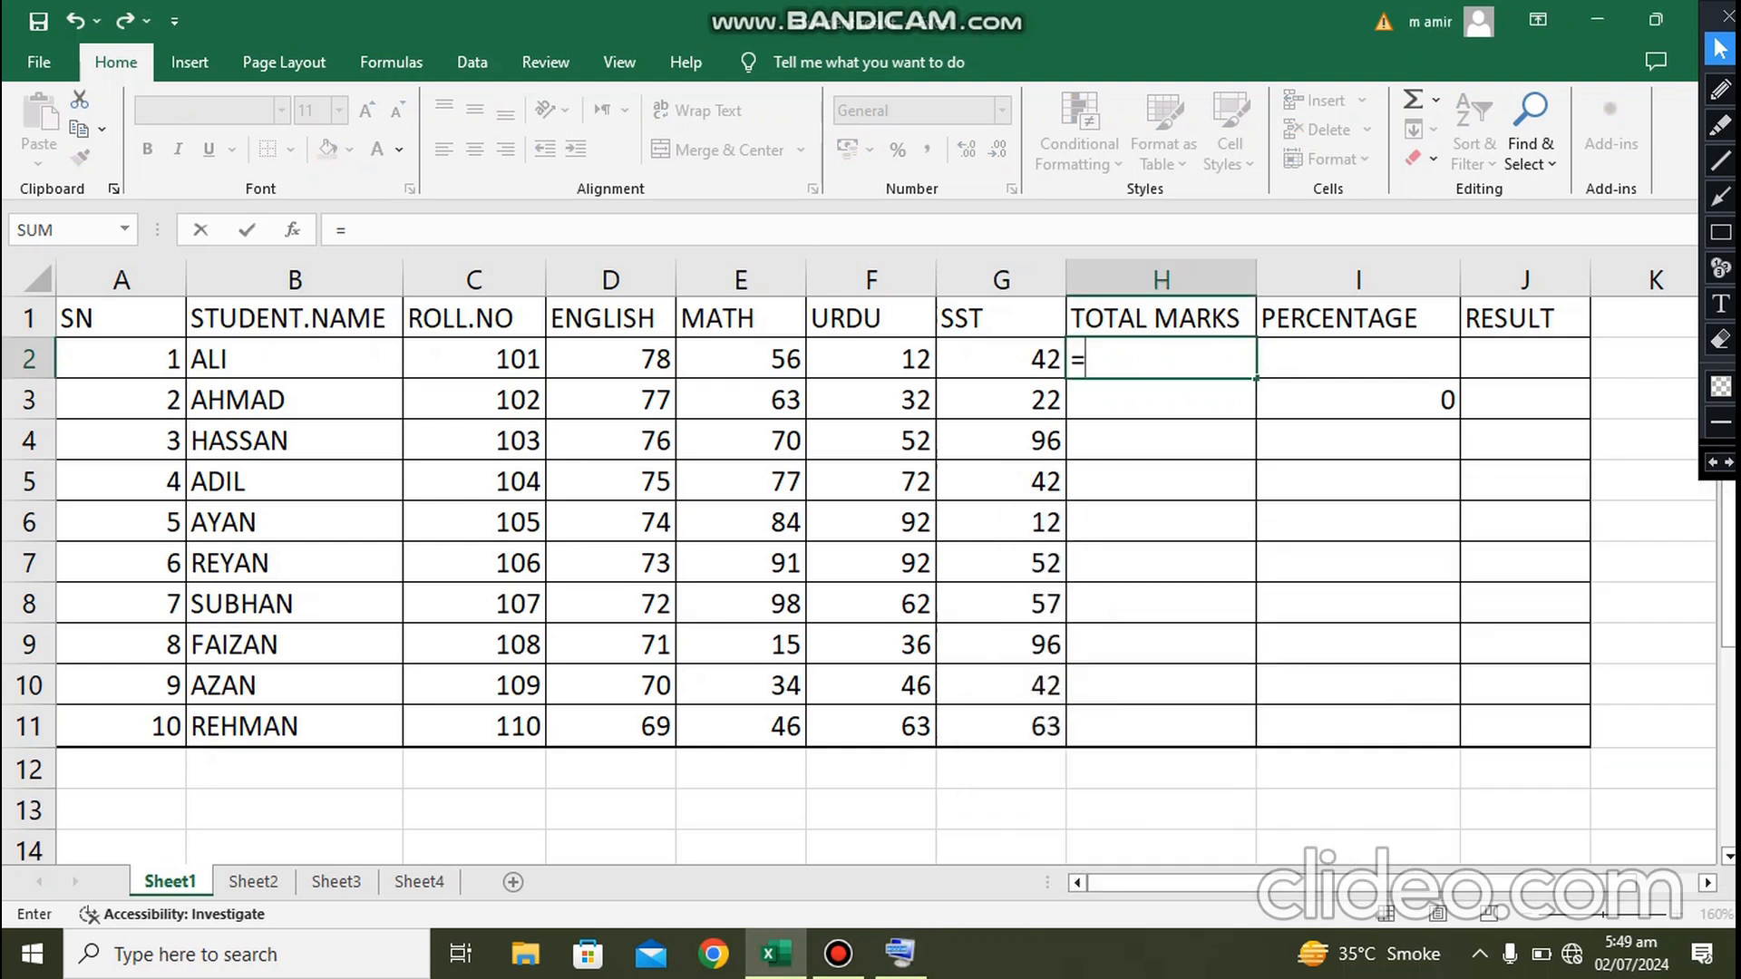
{"action": "left_click", "coordinate": [611, 360]}
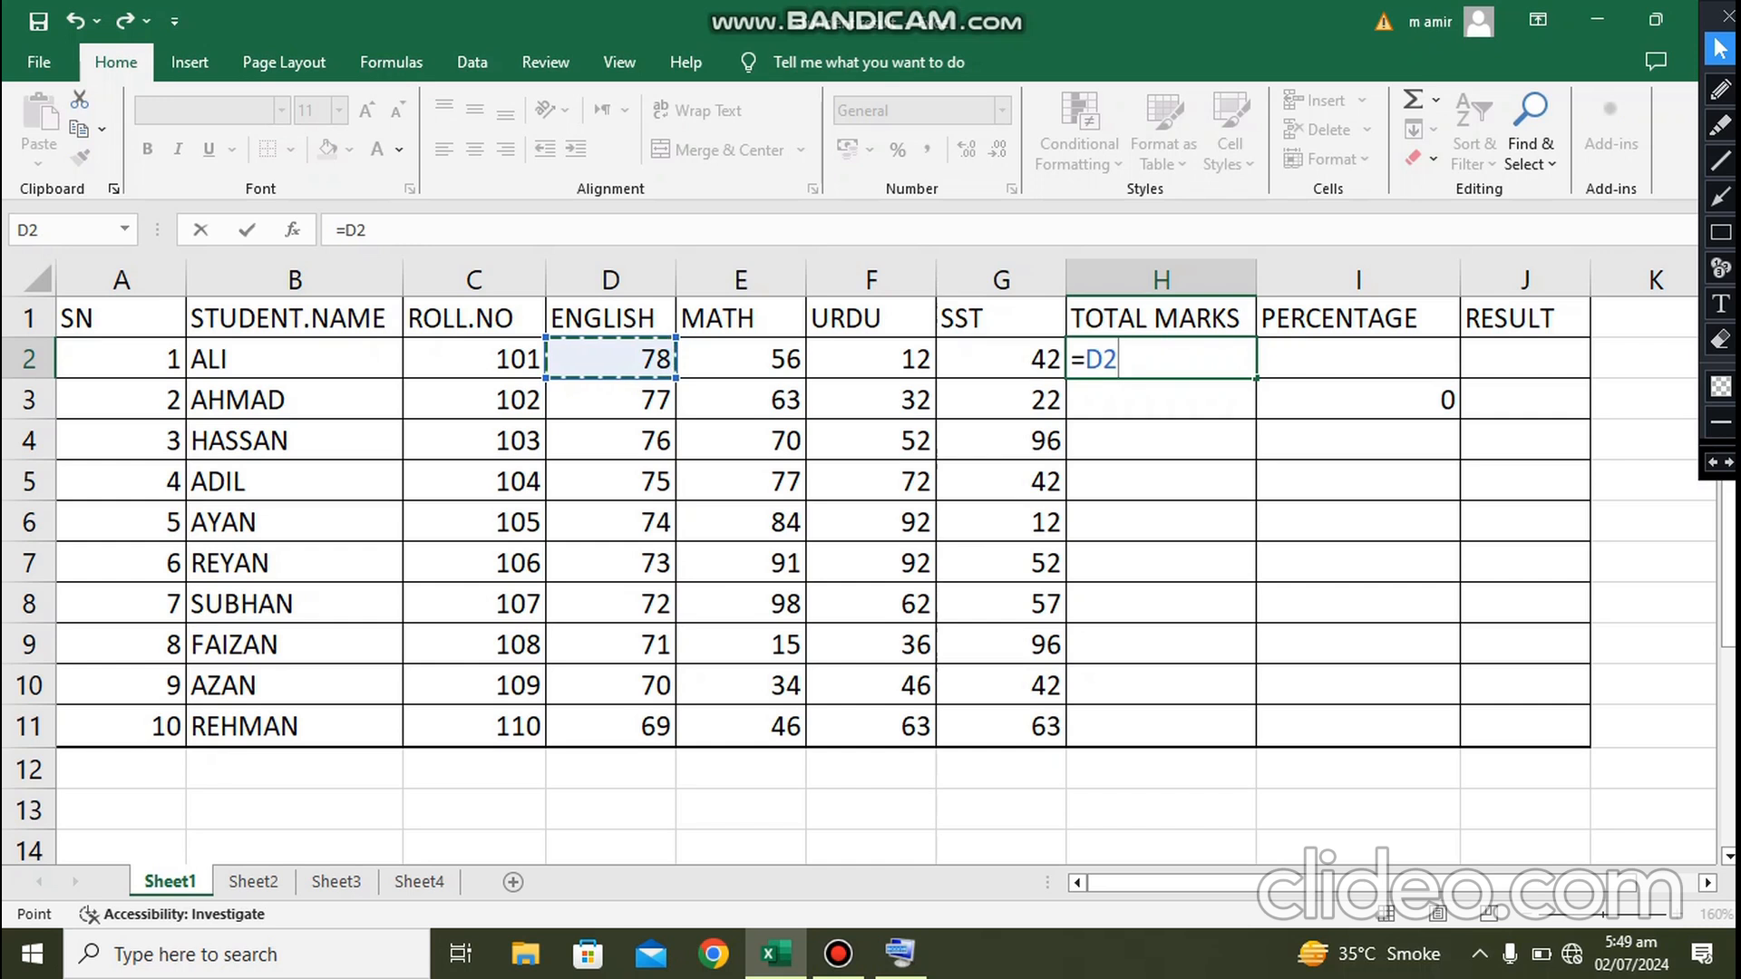
{"action": "left_click_drag", "start_coordinate": [611, 359], "coordinate": [1043, 363]}
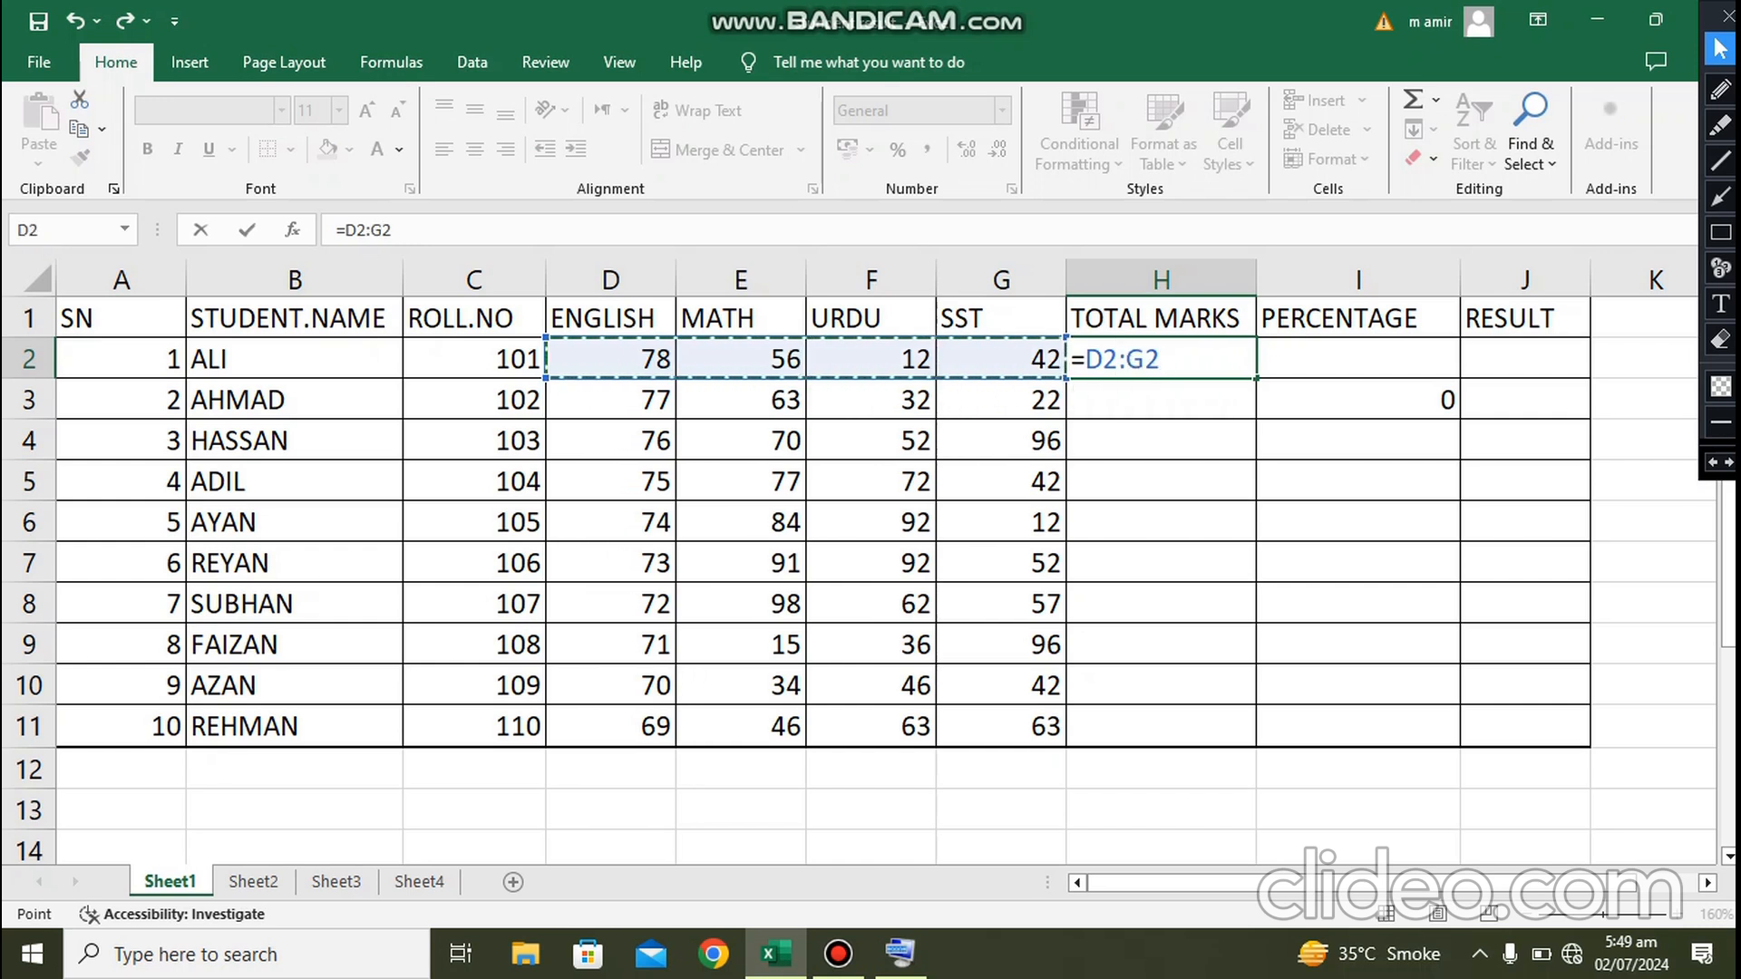
{"action": "key", "text": "BackSpace"}
{"action": "key", "text": "BackSpace"}
{"action": "key", "text": "BackSpace"}
{"action": "key", "text": "BackSpace"}
{"action": "key", "text": "BackSpace"}
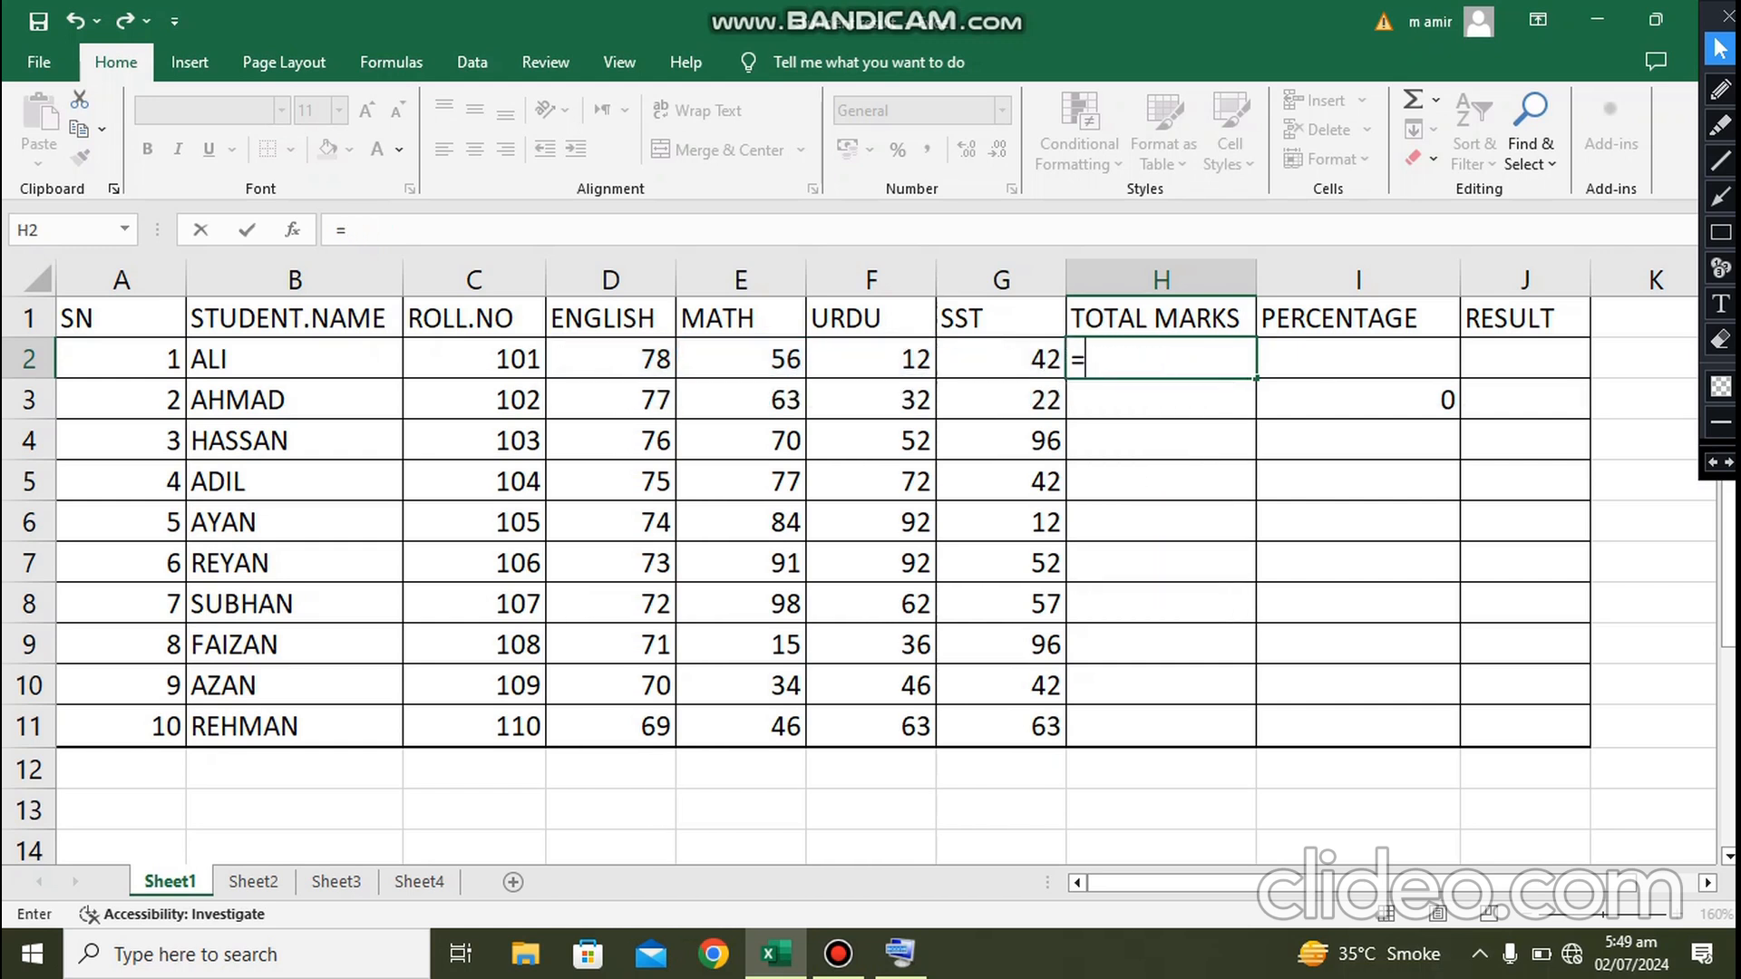
- Complete the H2 formula as =sum(D2:G2) and fill it down the TOTAL MARKS column to H11
{"action": "type", "text": "sum"}
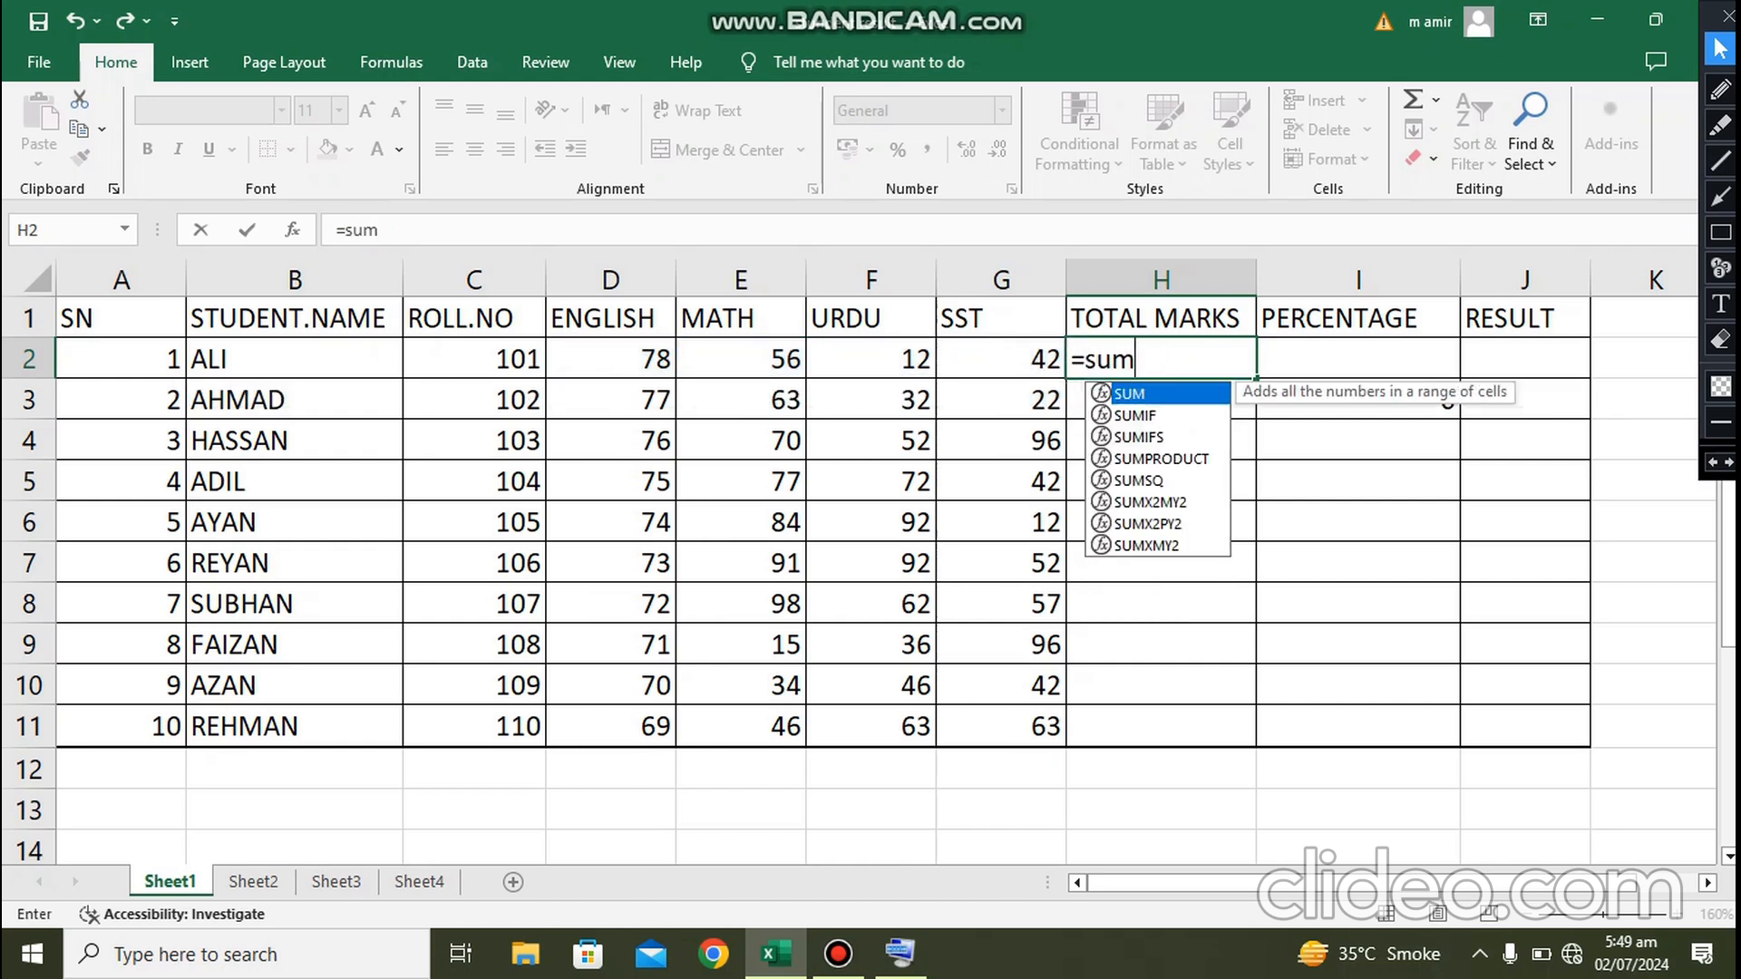
{"action": "type", "text": "()"}
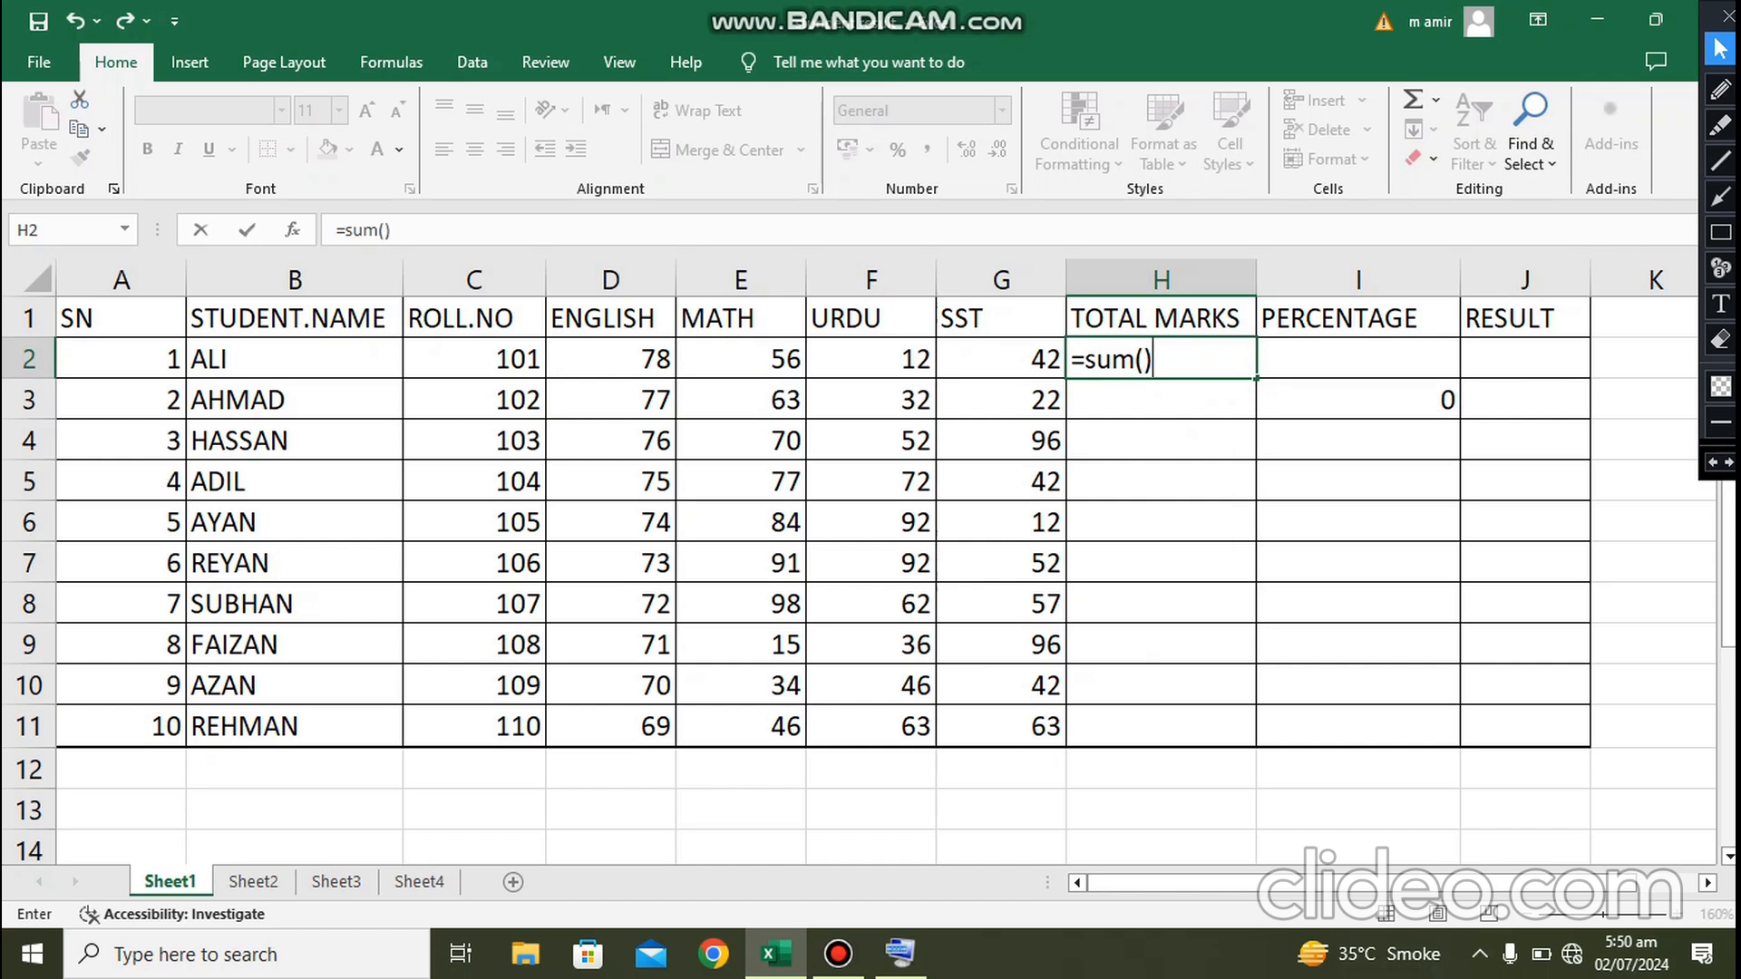
{"action": "left_click", "coordinate": [1144, 359]}
{"action": "left_click_drag", "start_coordinate": [611, 359], "coordinate": [1001, 359]}
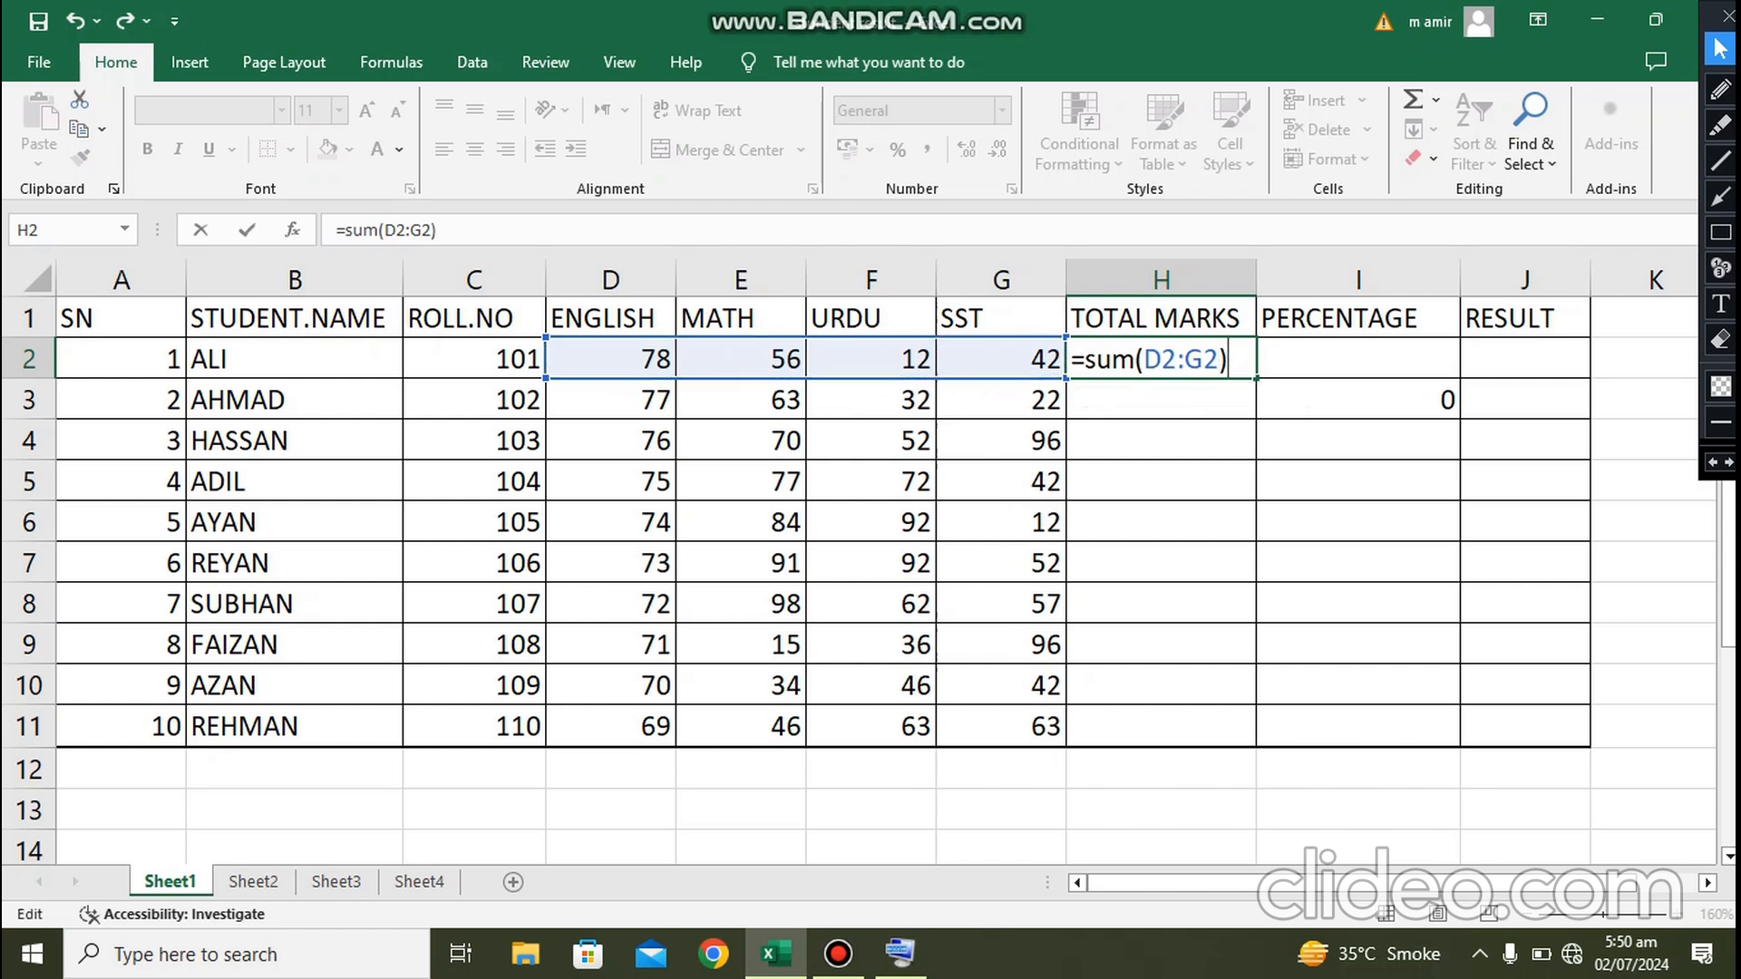
{"action": "key", "text": "Return"}
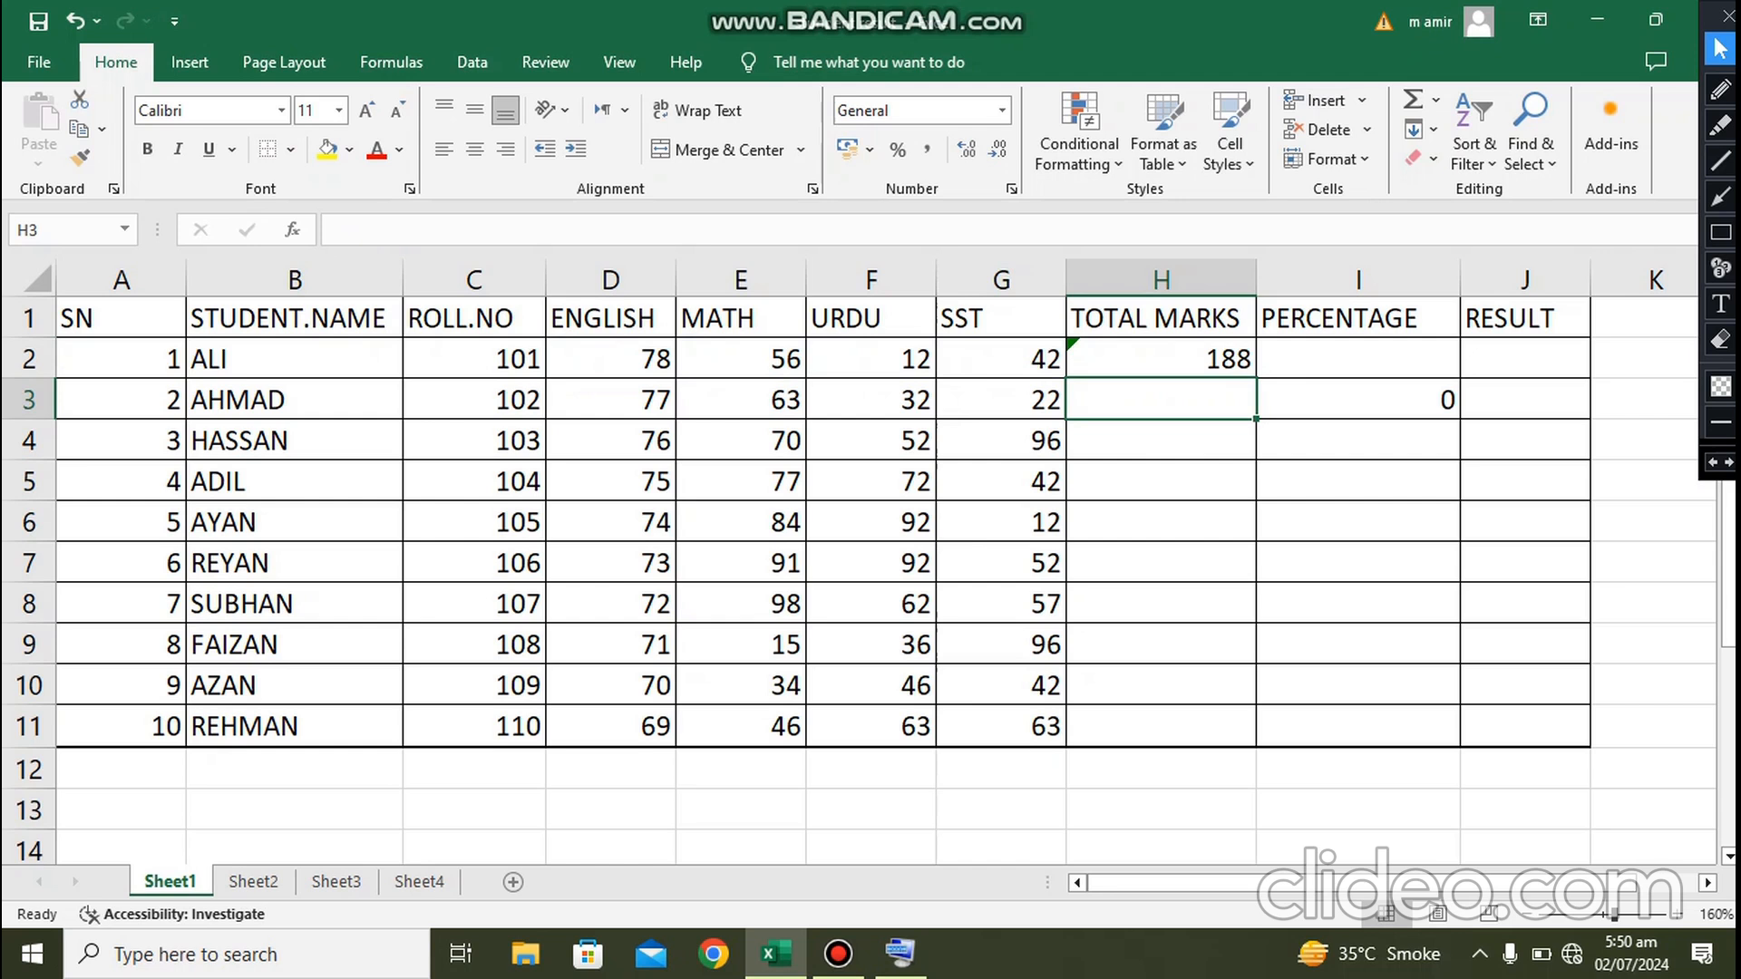
{"action": "left_click", "coordinate": [1162, 359]}
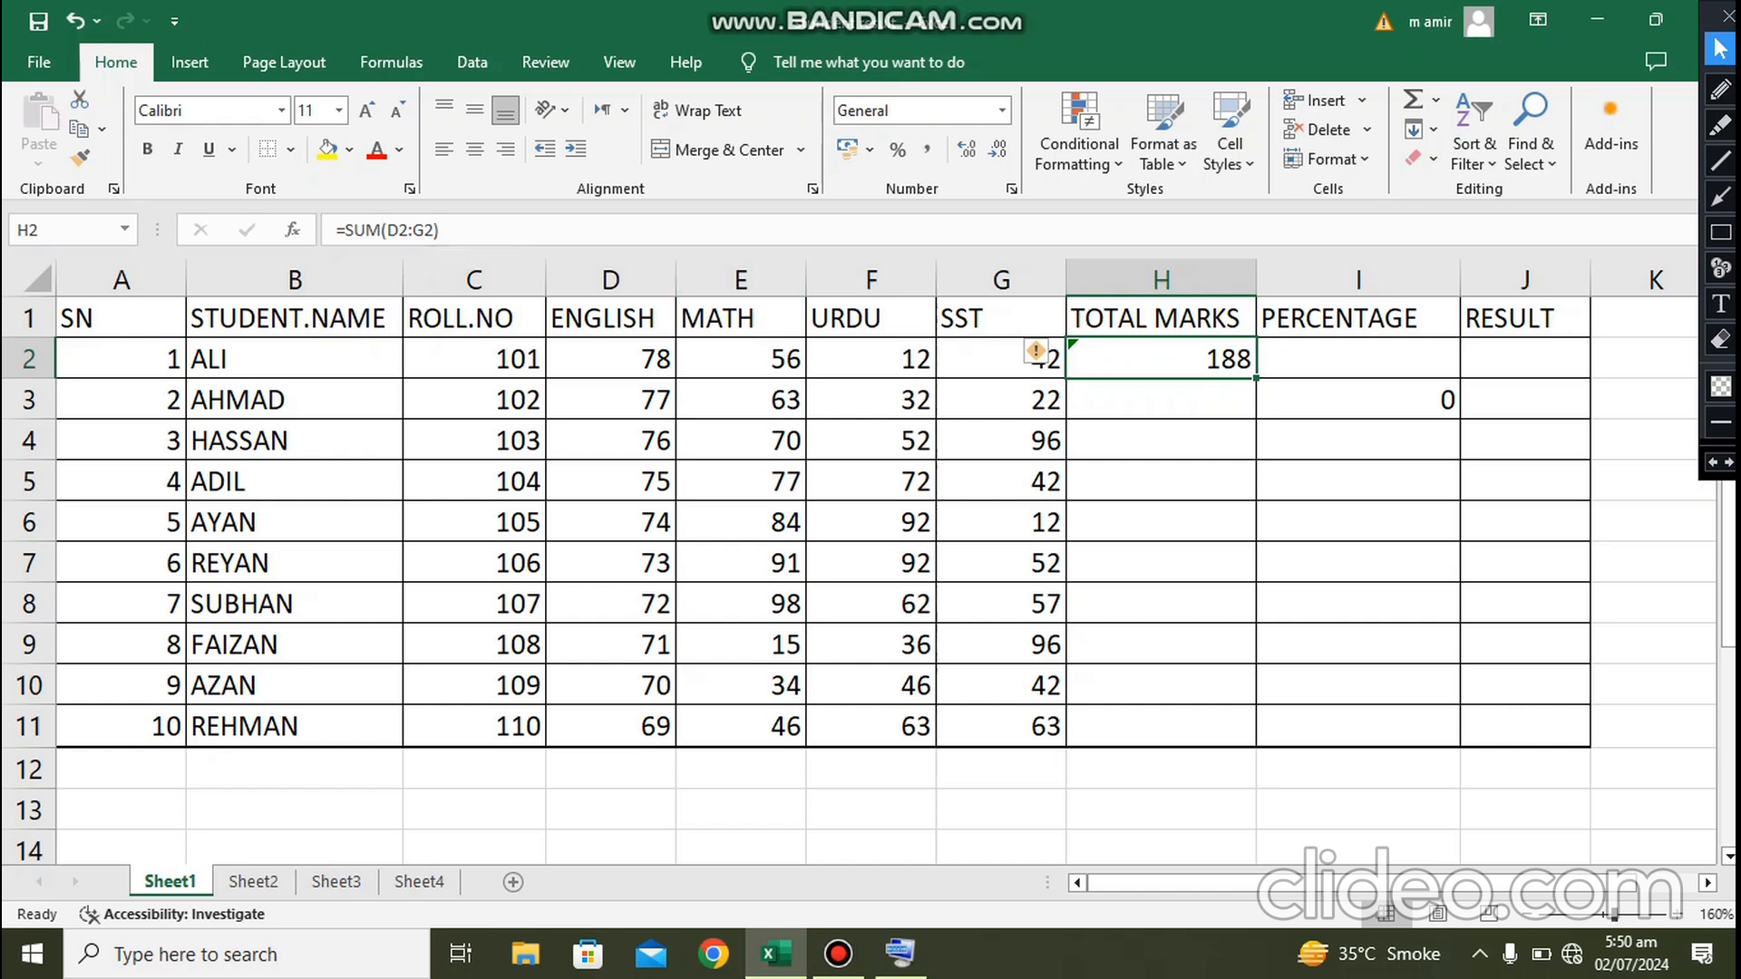
{"action": "left_click_drag", "start_coordinate": [1257, 379], "coordinate": [1257, 744]}
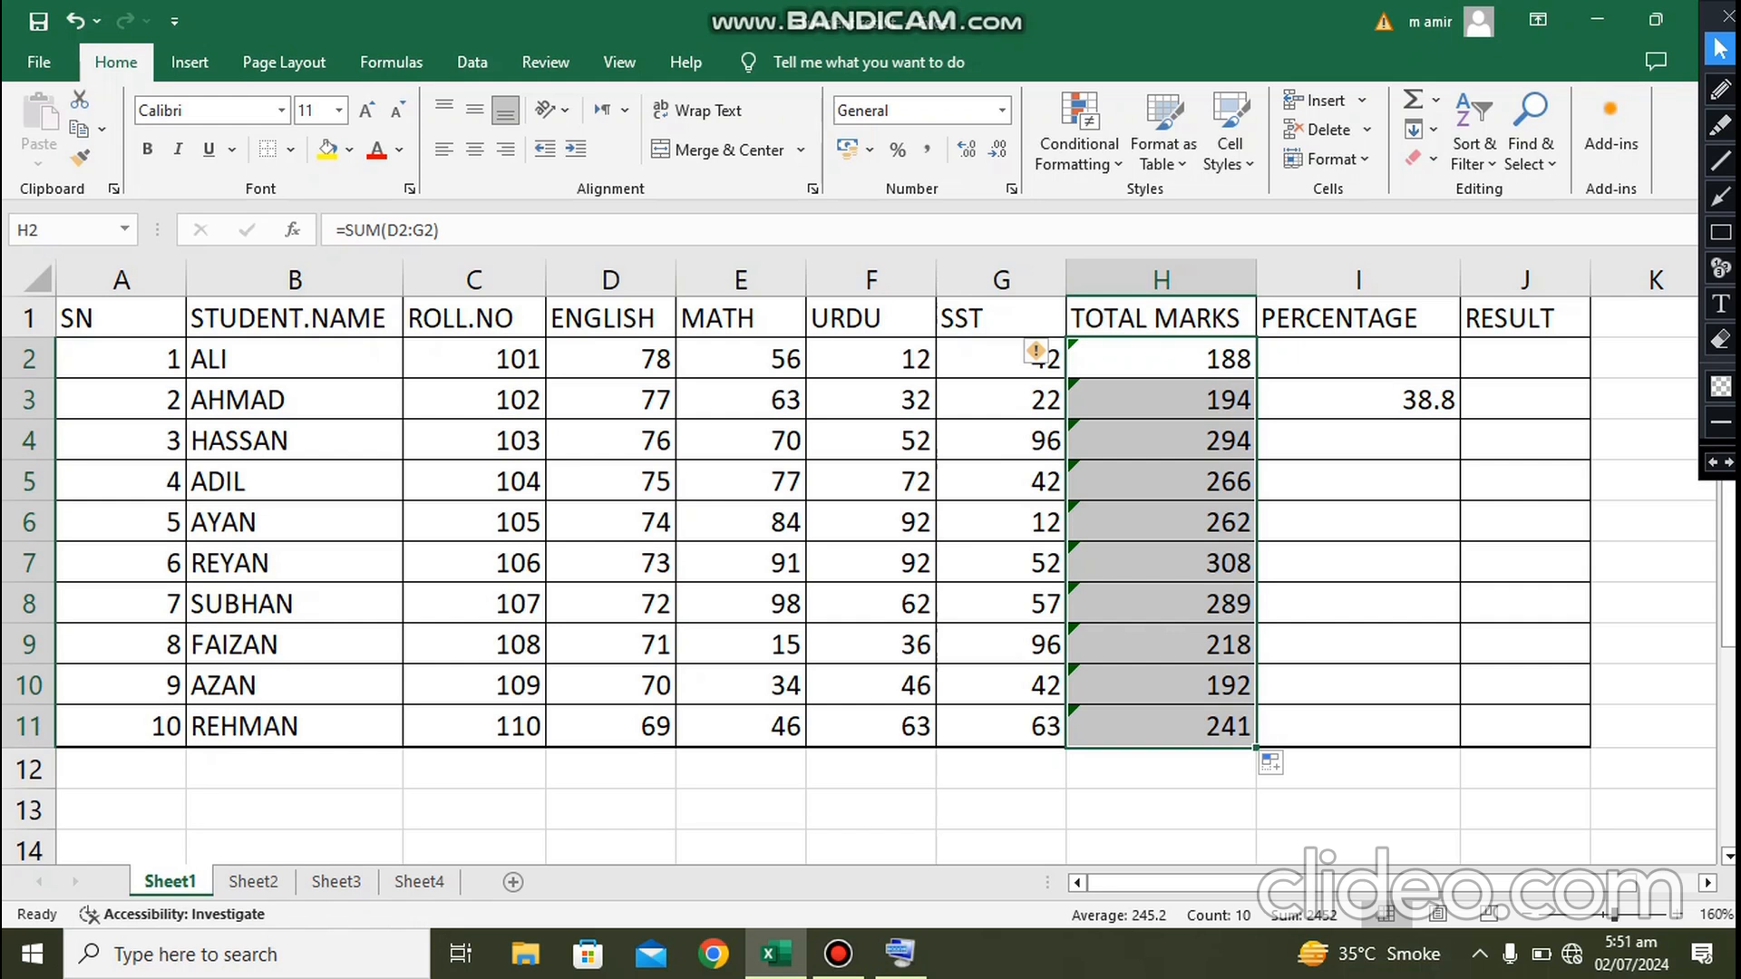
- Enter the formula =H2/400*100 in cell I2 of the PERCENTAGE column
{"action": "left_click", "coordinate": [1359, 359]}
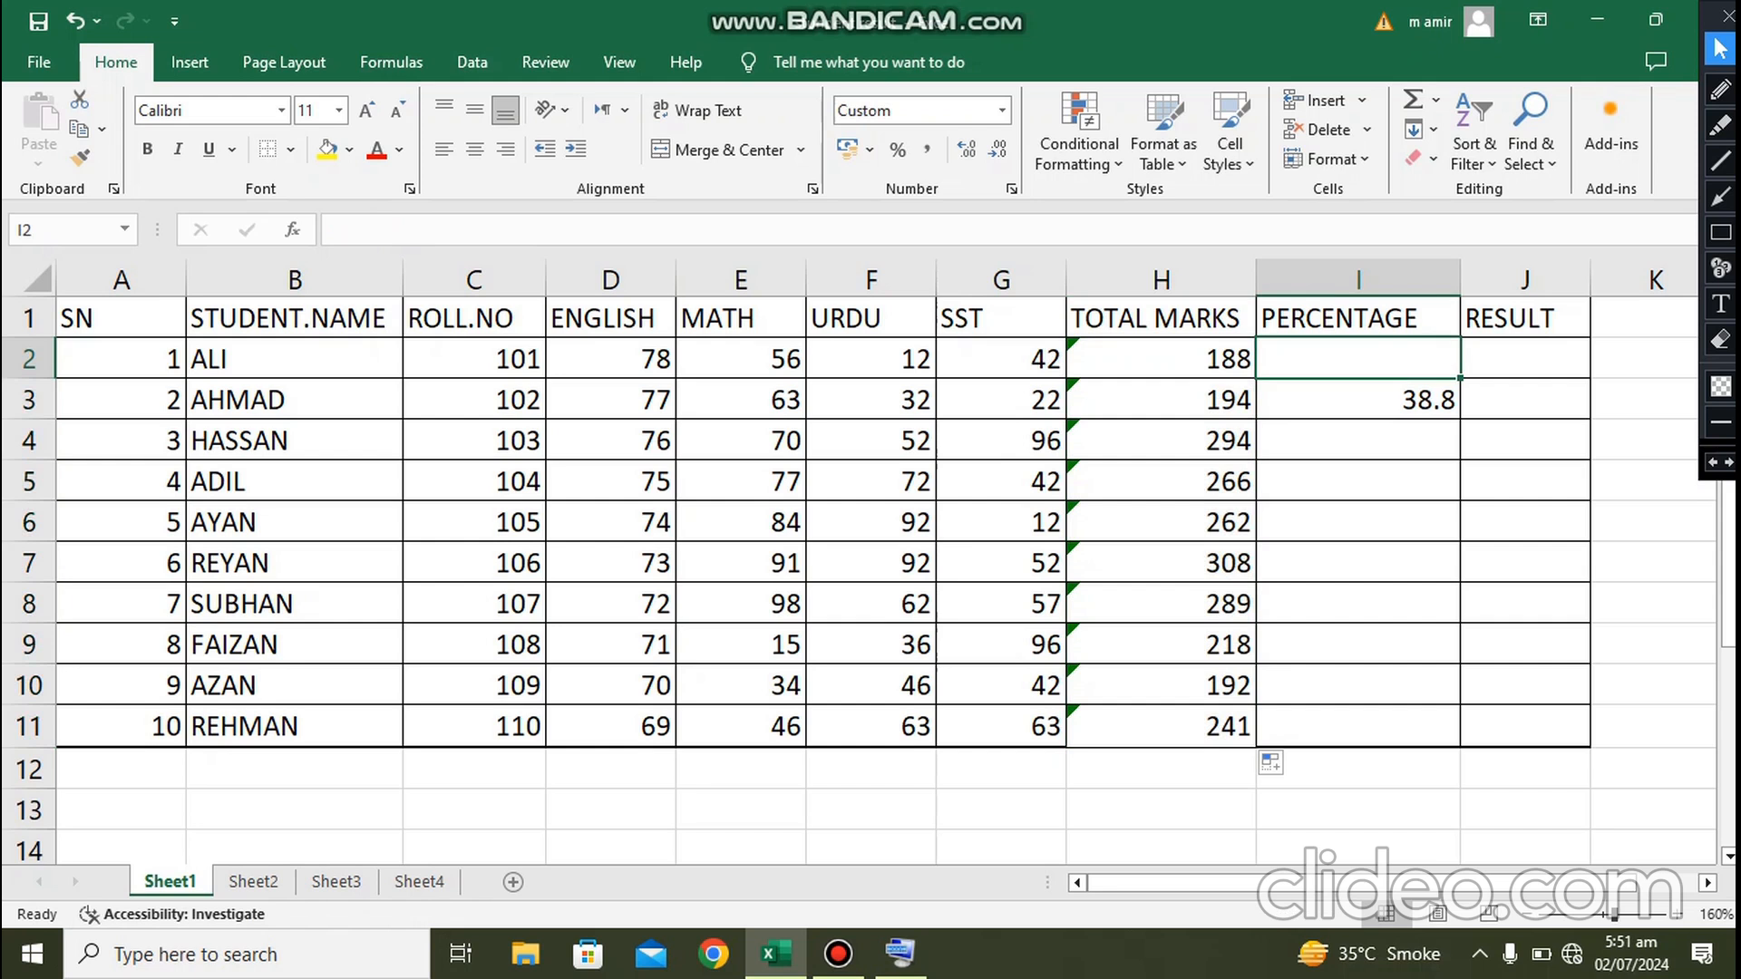
{"action": "left_click", "coordinate": [900, 952]}
{"action": "left_click", "coordinate": [1404, 626]}
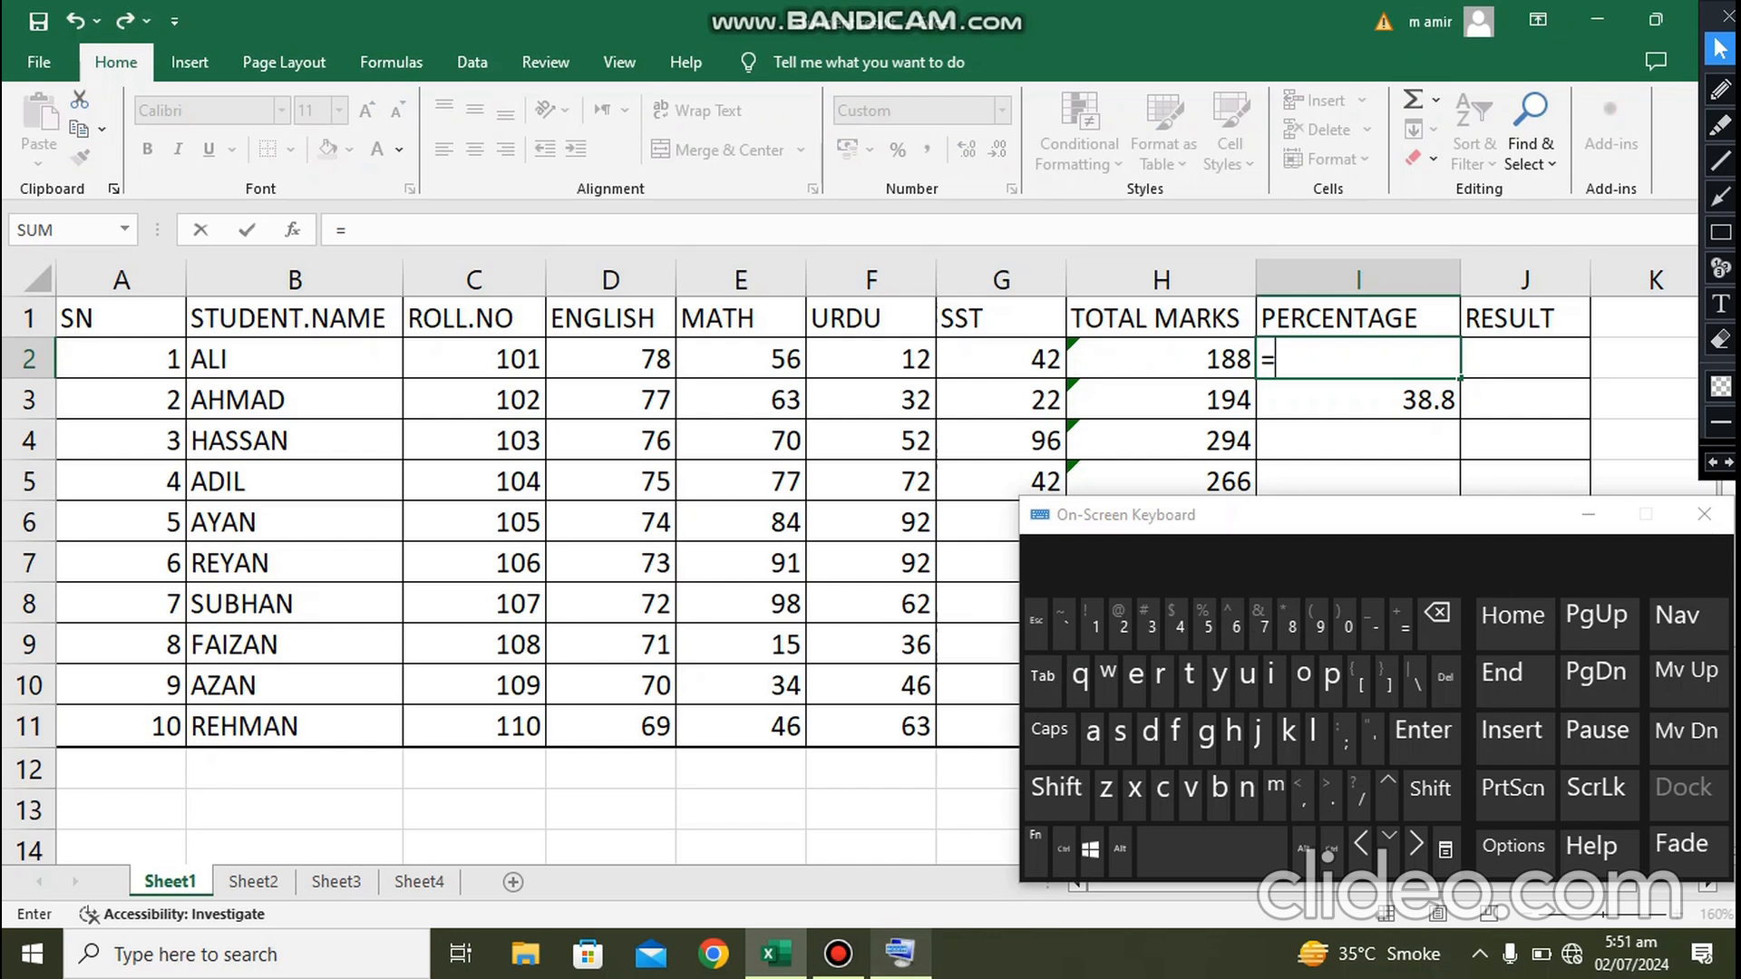
{"action": "left_click", "coordinate": [1161, 360]}
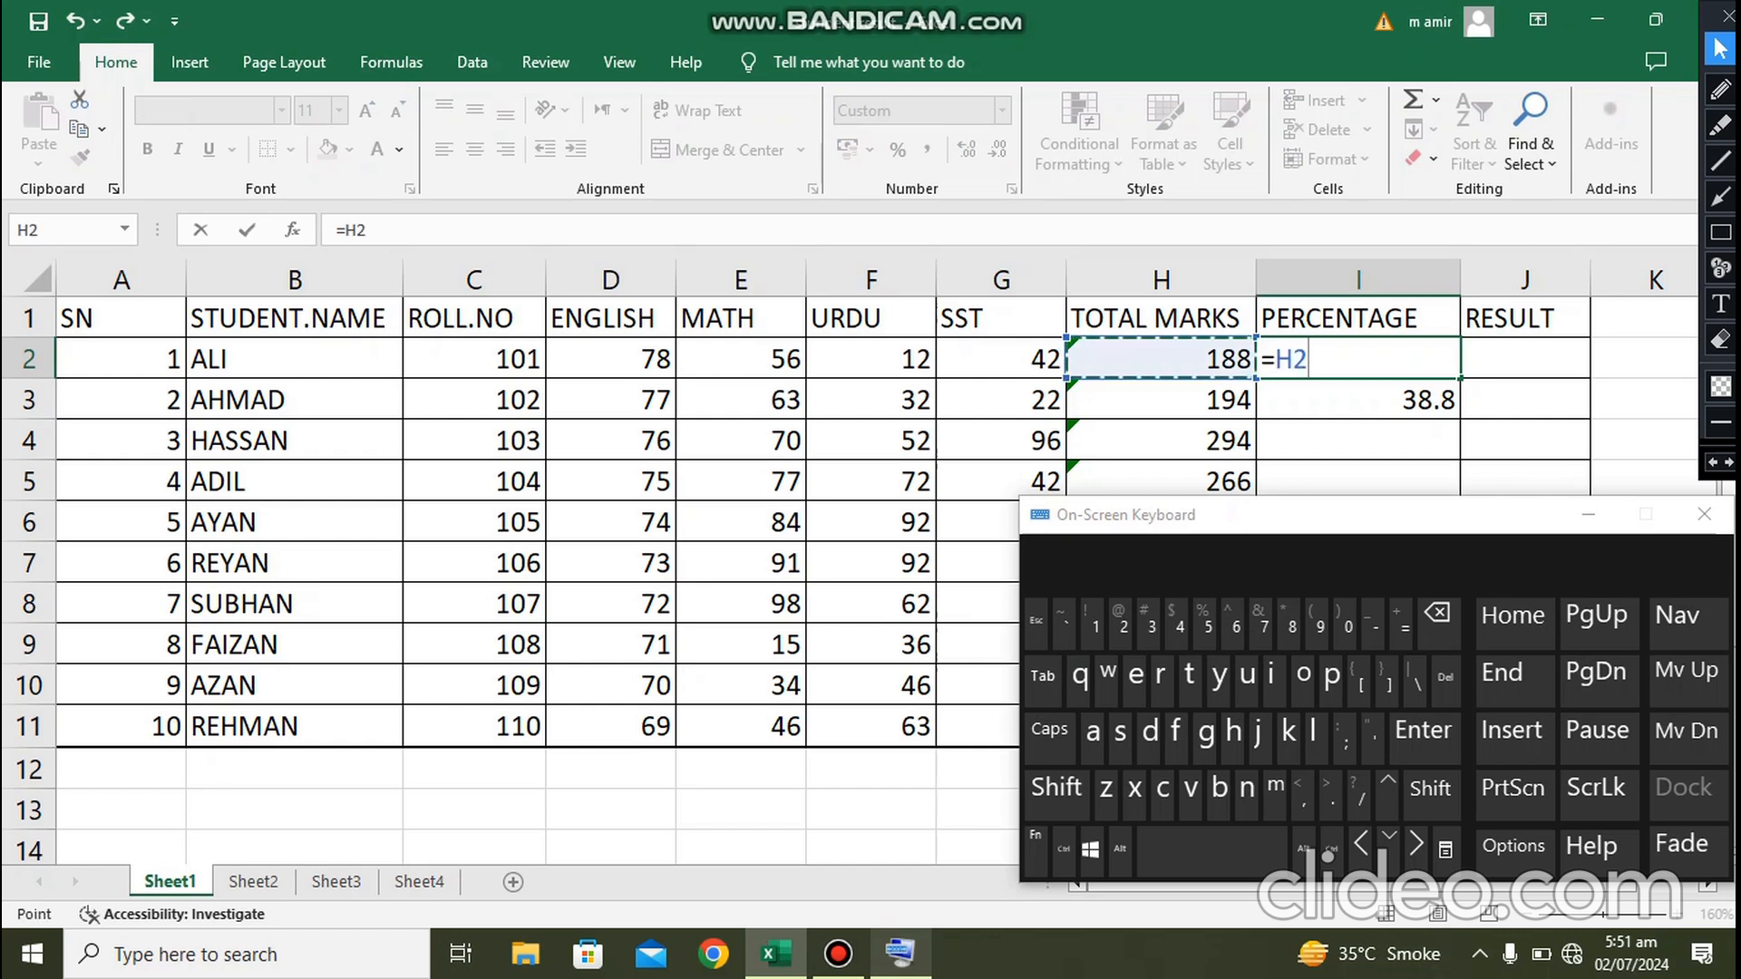
{"action": "type", "text": "/"}
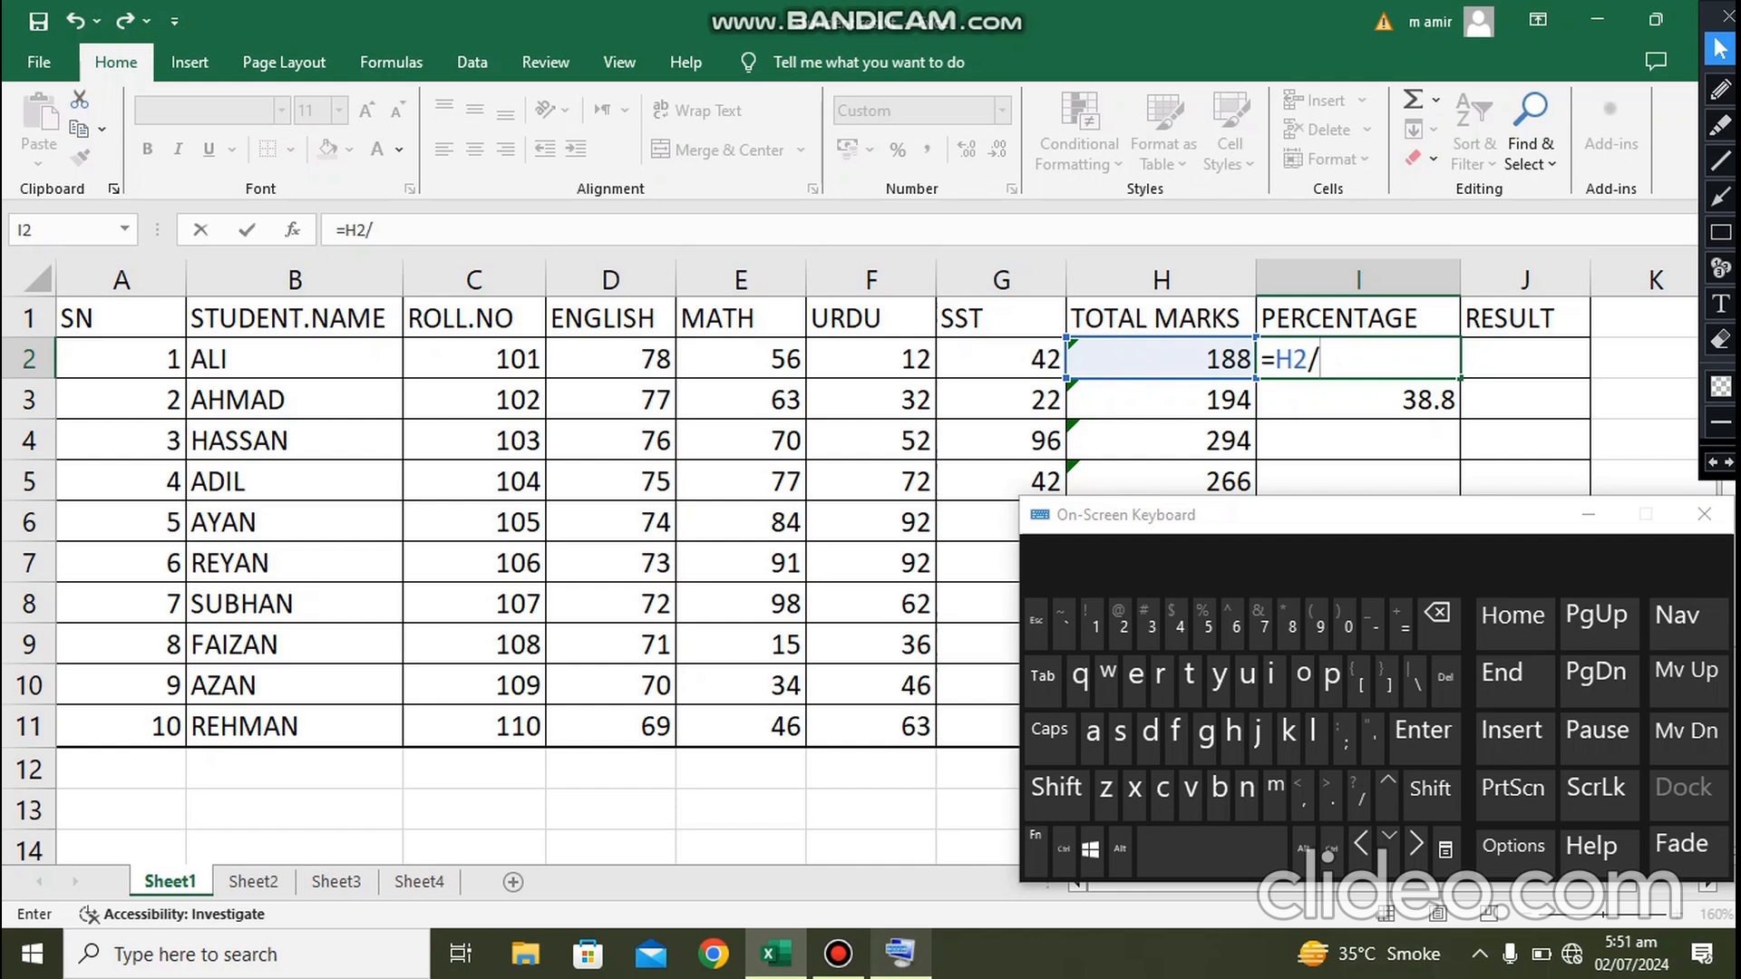
{"action": "type", "text": "400"}
{"action": "key", "text": "shift"}
{"action": "type", "text": "*100"}
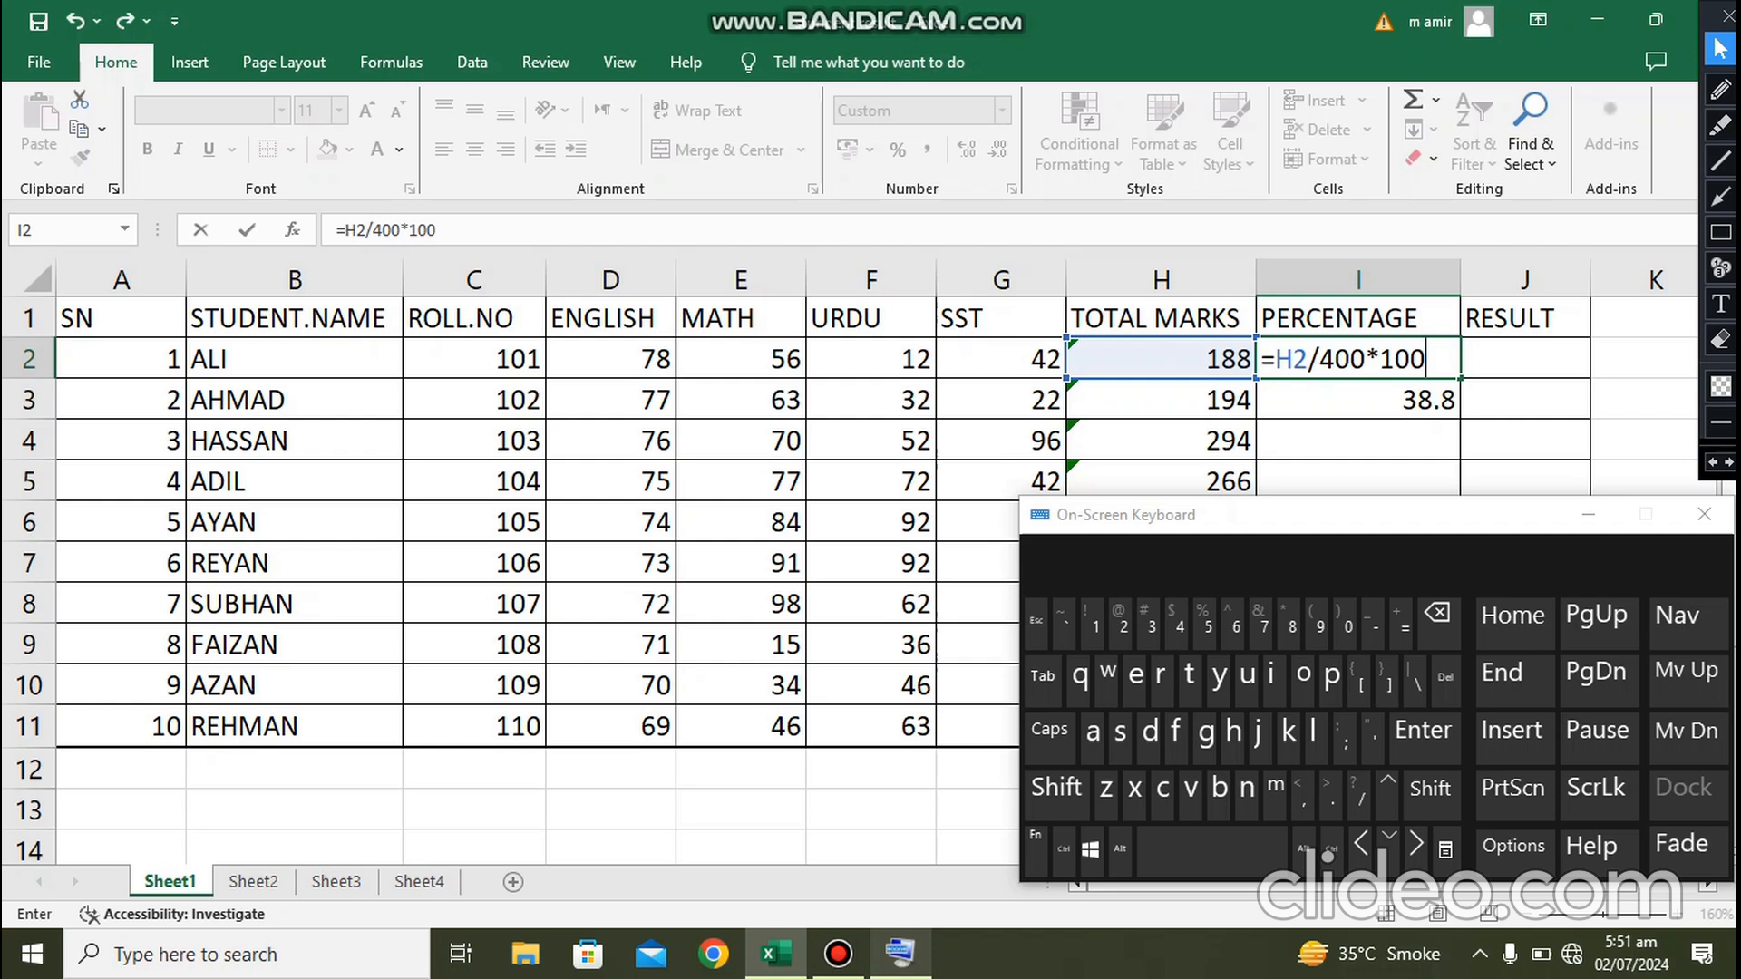
{"action": "key", "text": "Return"}
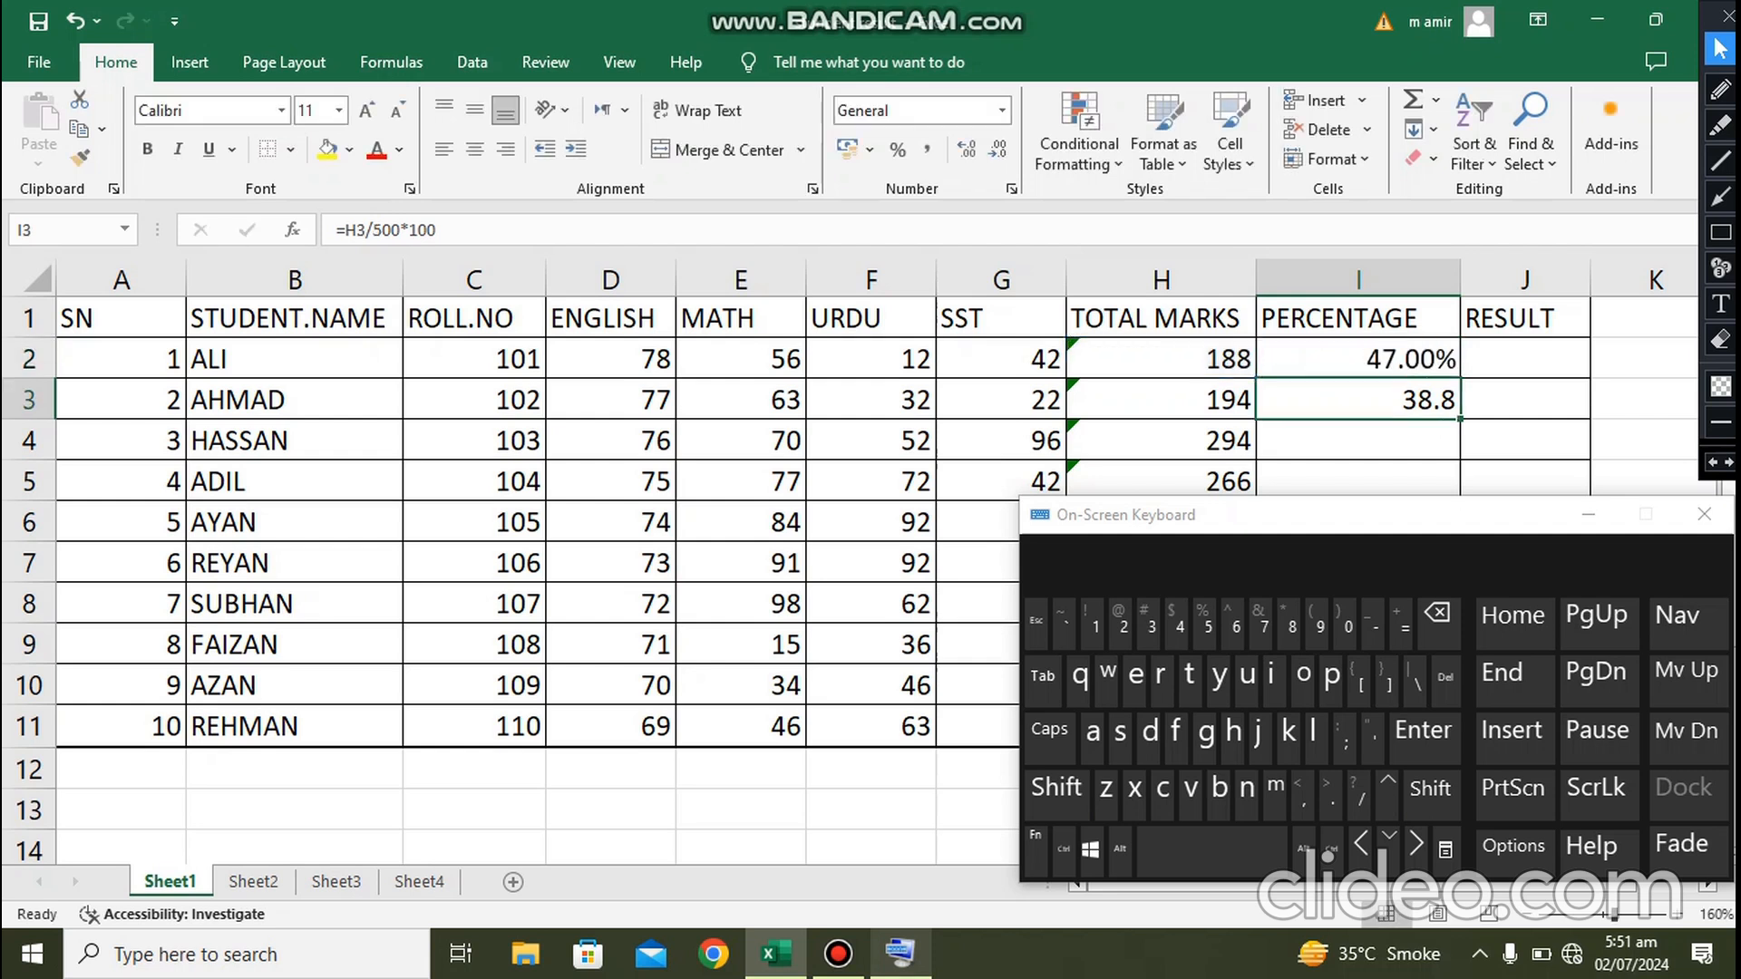
- Hide the on-screen keyboard and fill the I2 percentage formula down to I11
{"action": "left_click", "coordinate": [1588, 514]}
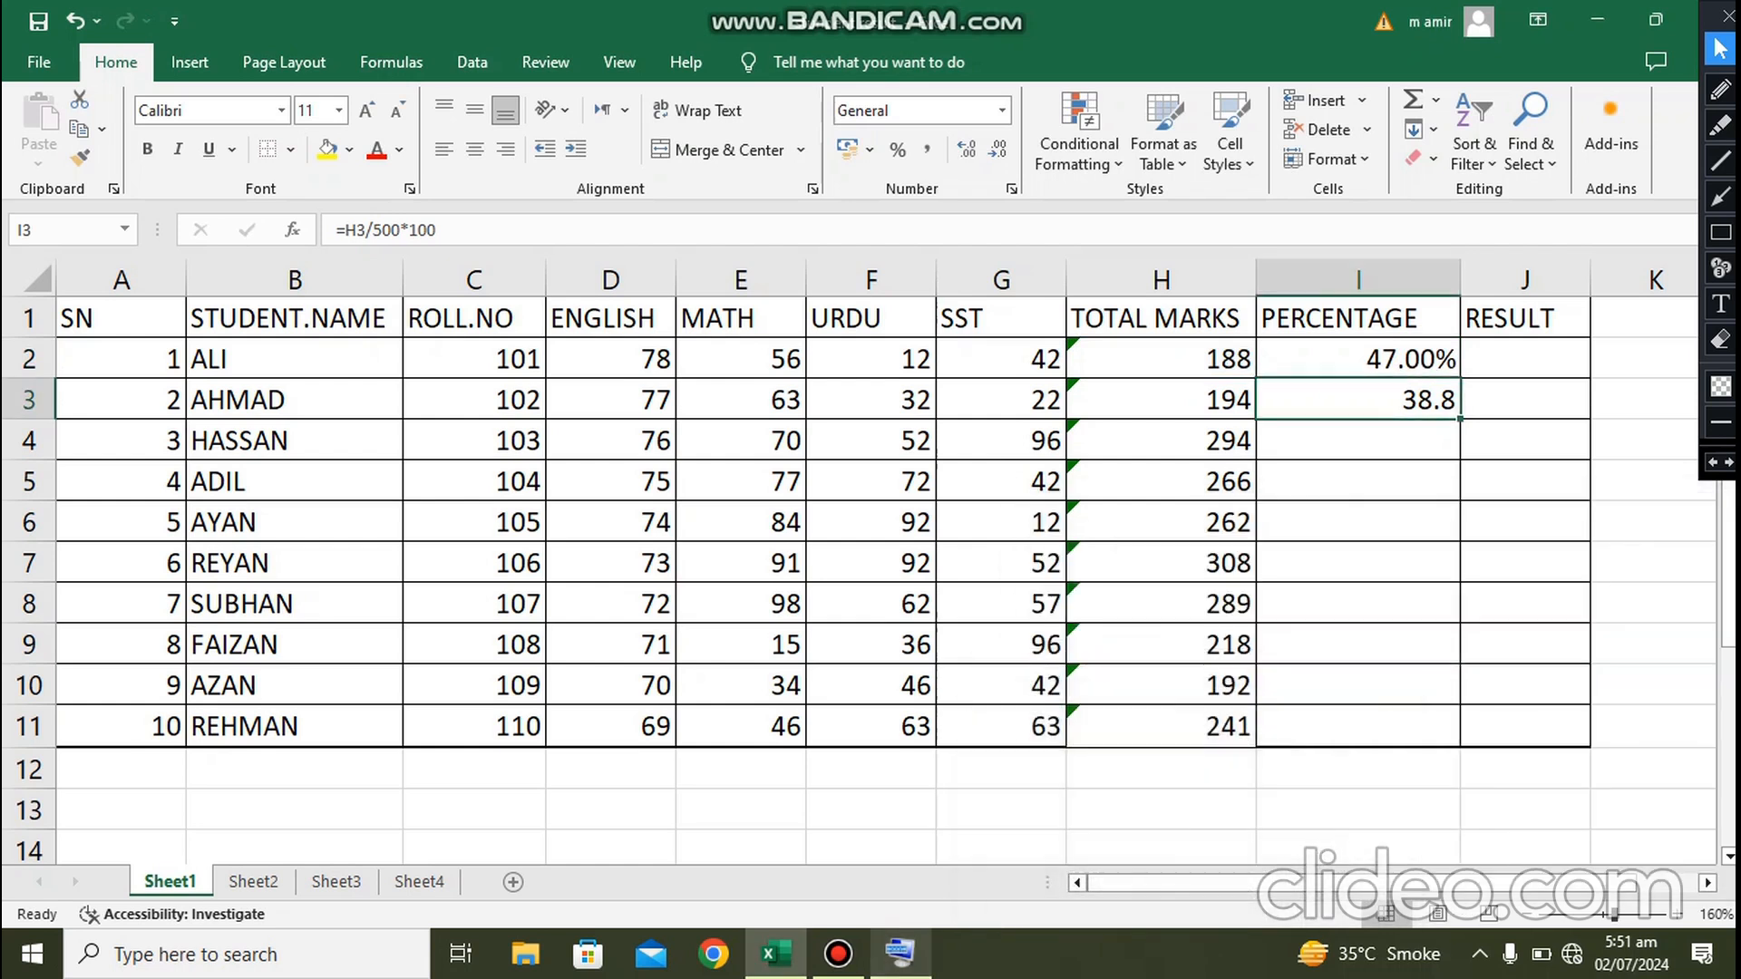
{"action": "left_click", "coordinate": [1358, 359]}
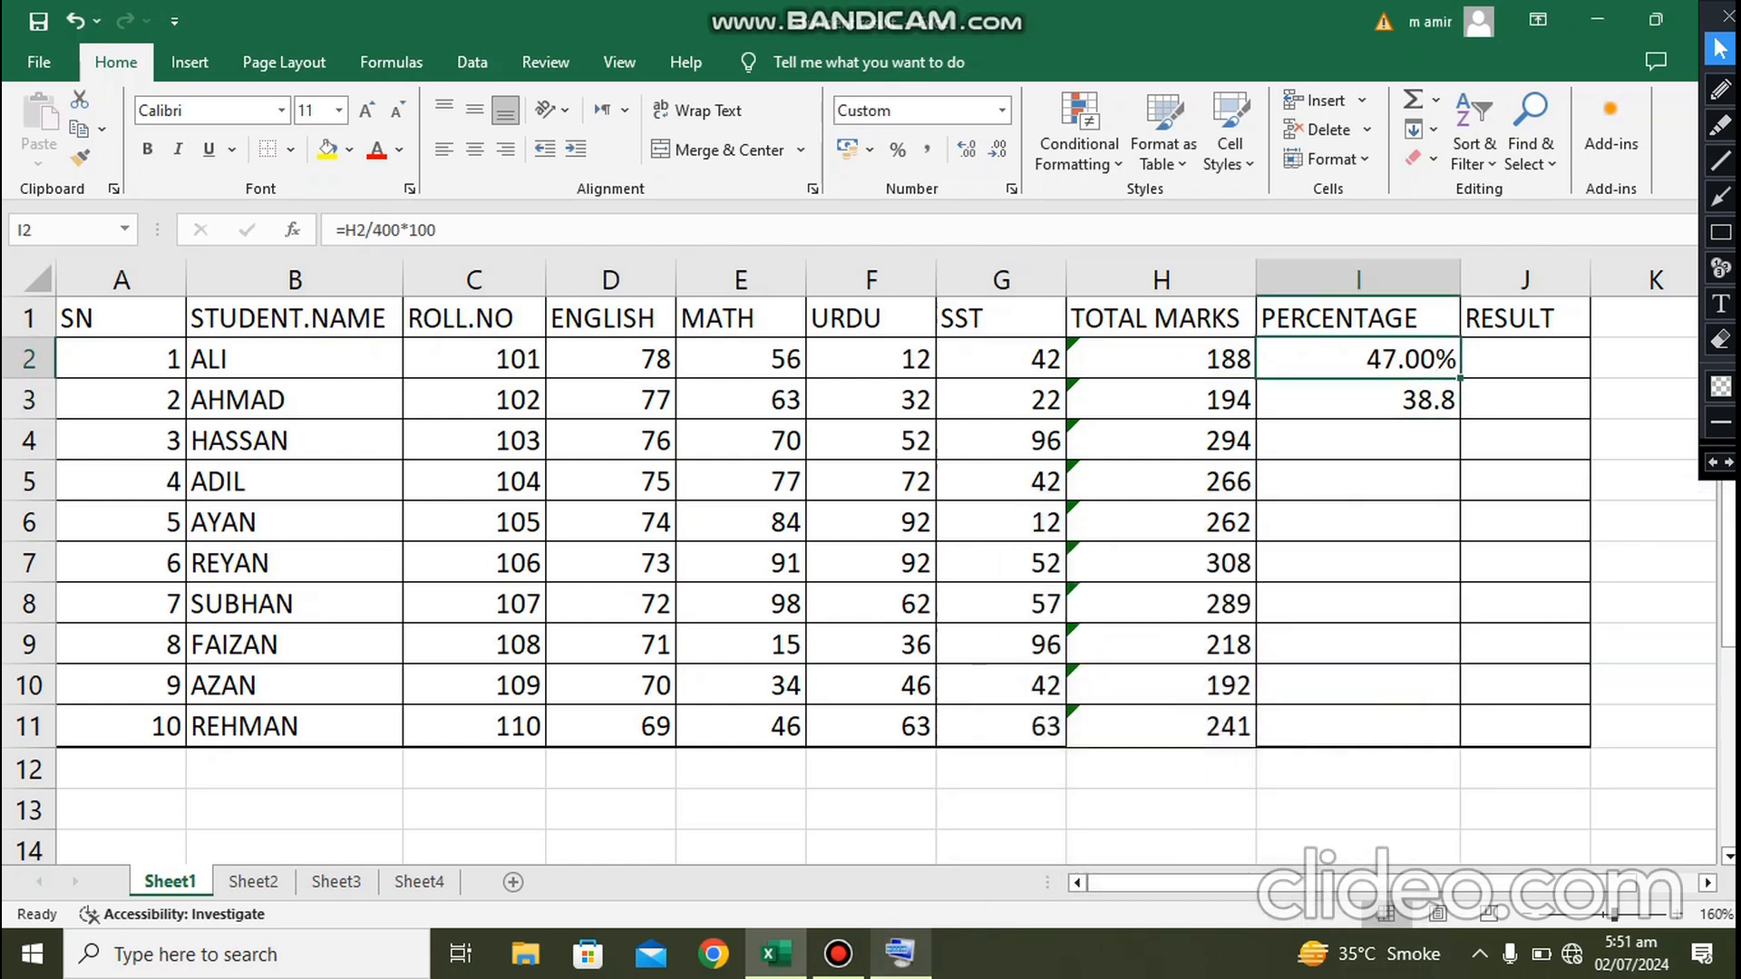
{"action": "left_click_drag", "start_coordinate": [1460, 378], "coordinate": [1415, 739]}
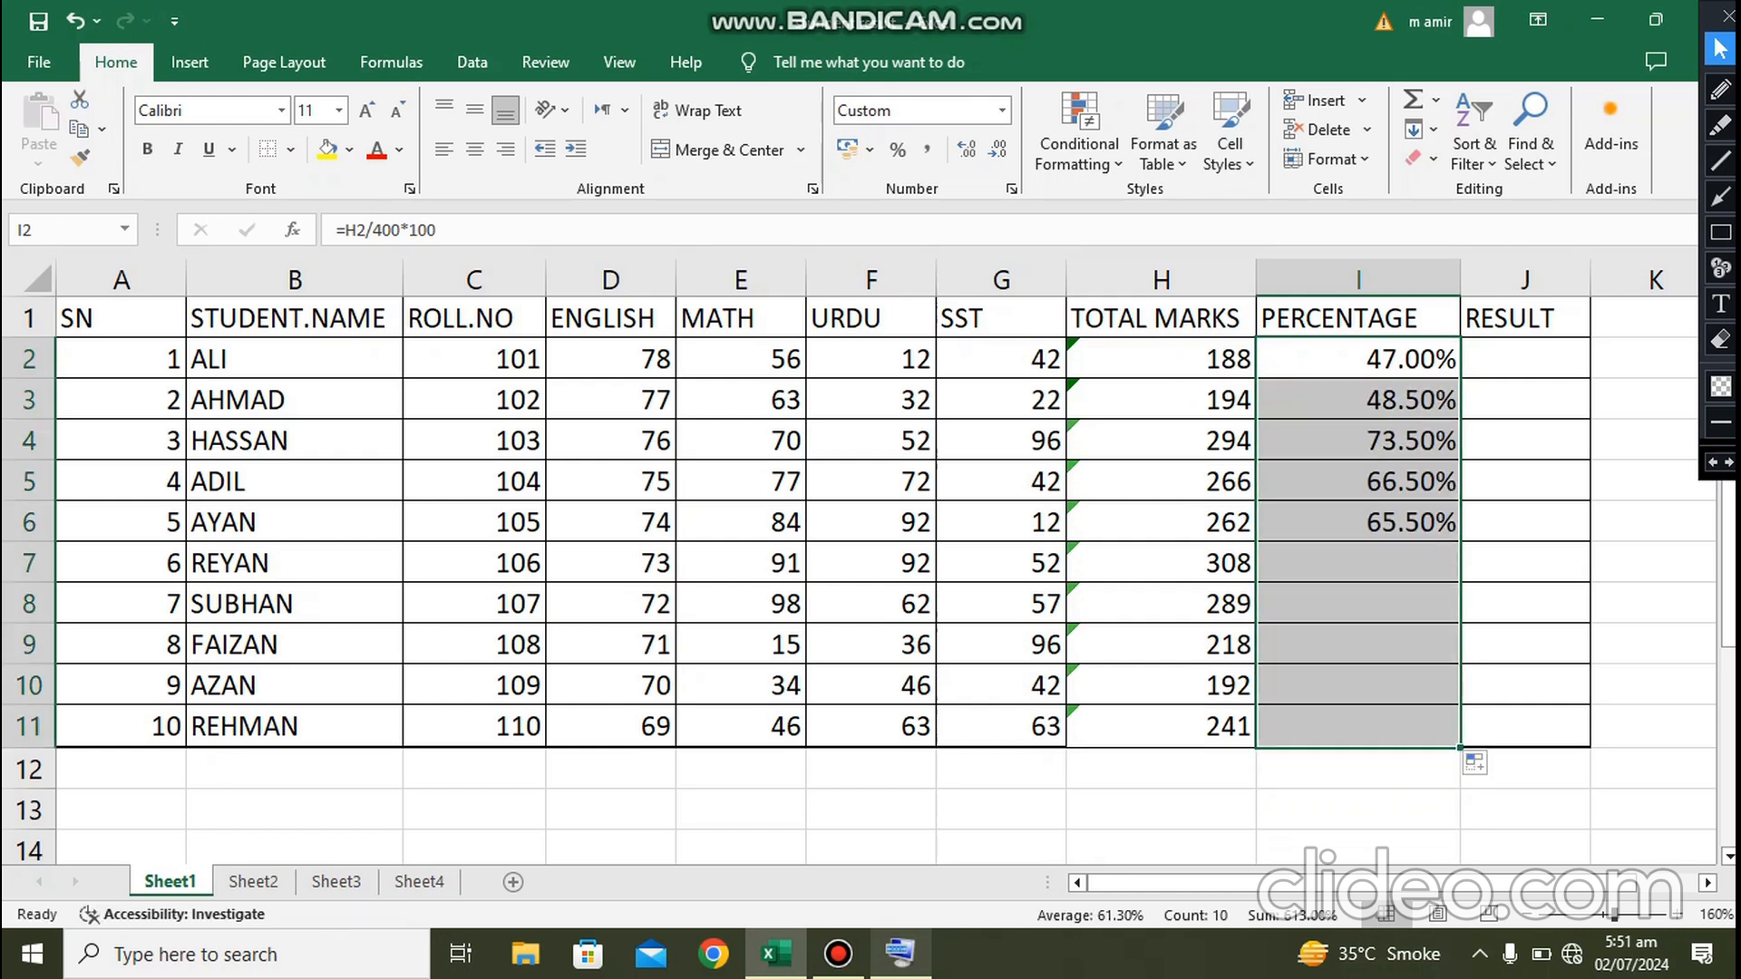